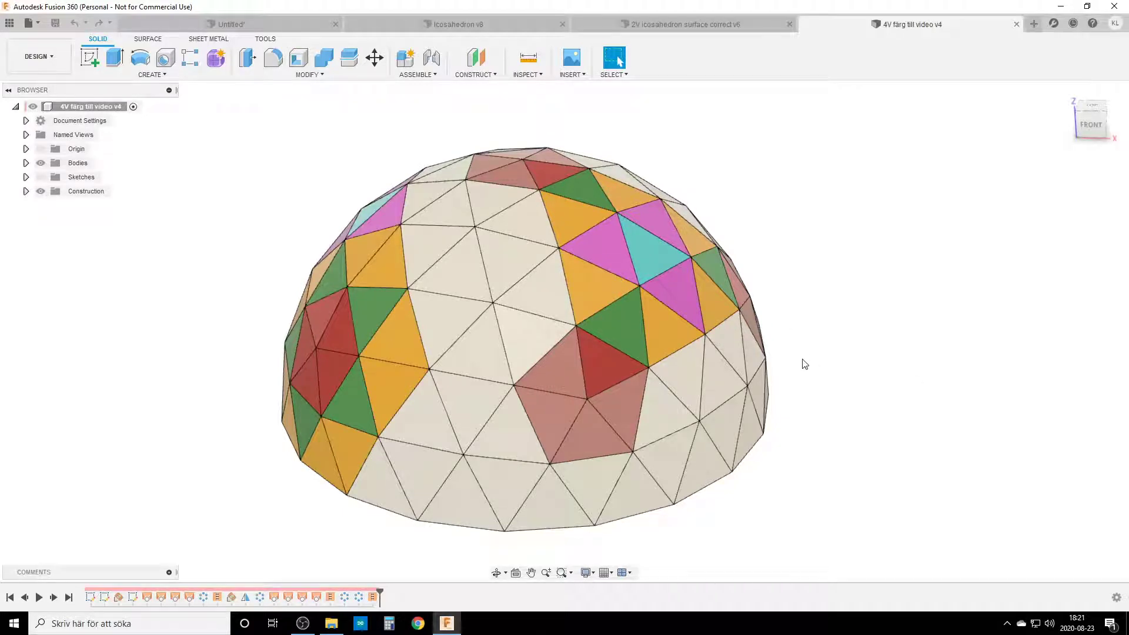
- Compare the triangle layout of the coloured 4V dome with the 2V icosahedron dome and the plain icosahedron from several angles
shift+middle_drag(829, 371, 806, 380)
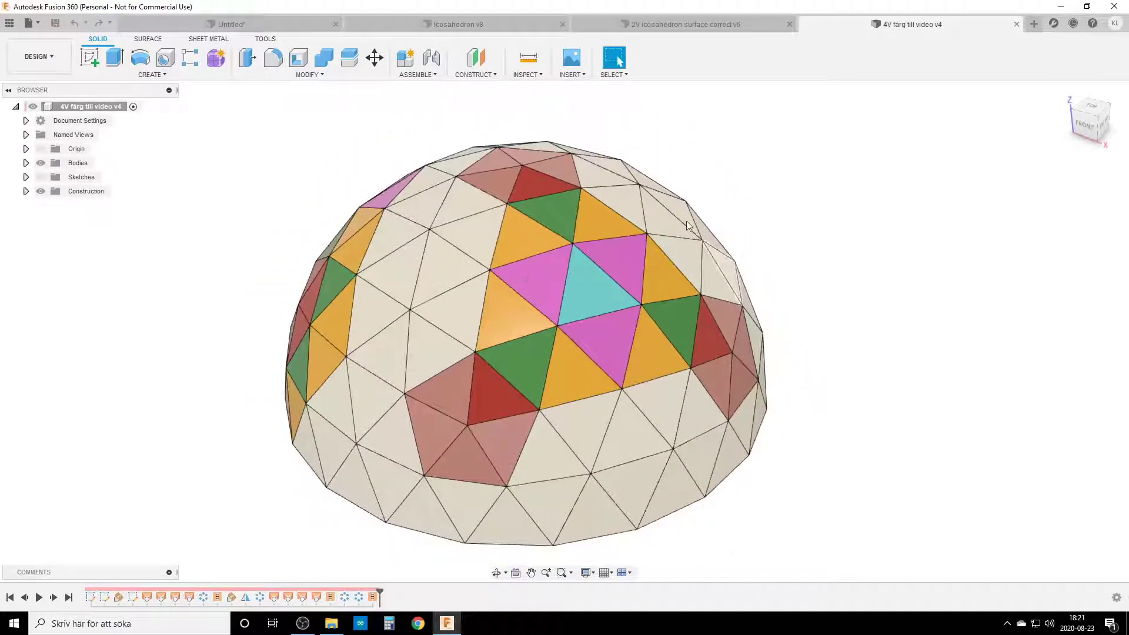
click(631, 27)
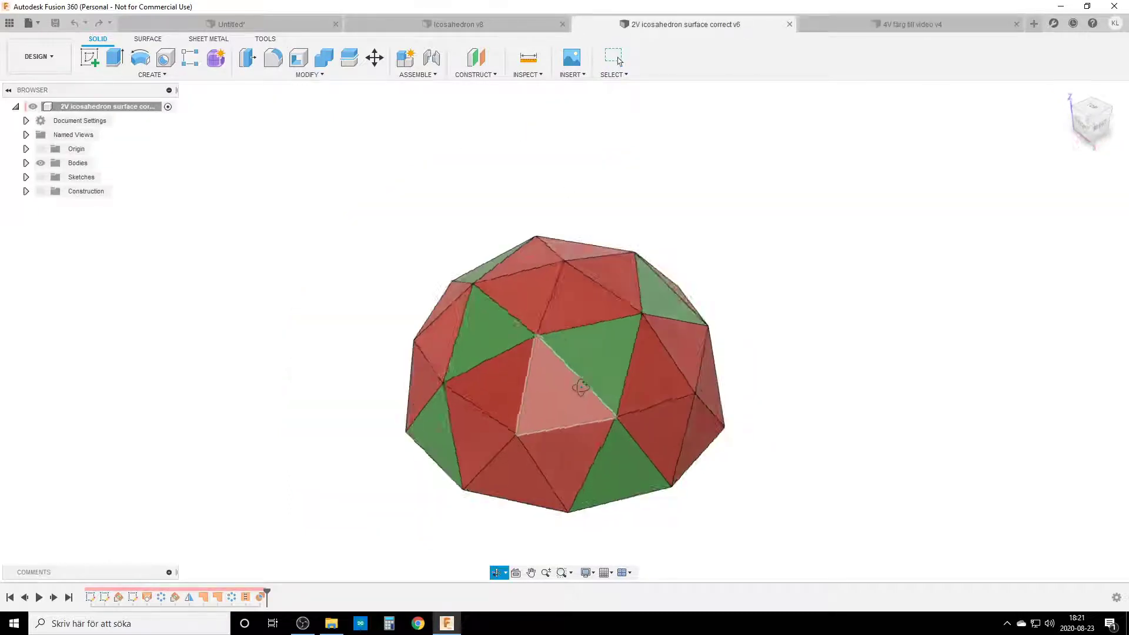
shift+middle_drag(447, 329, 527, 424)
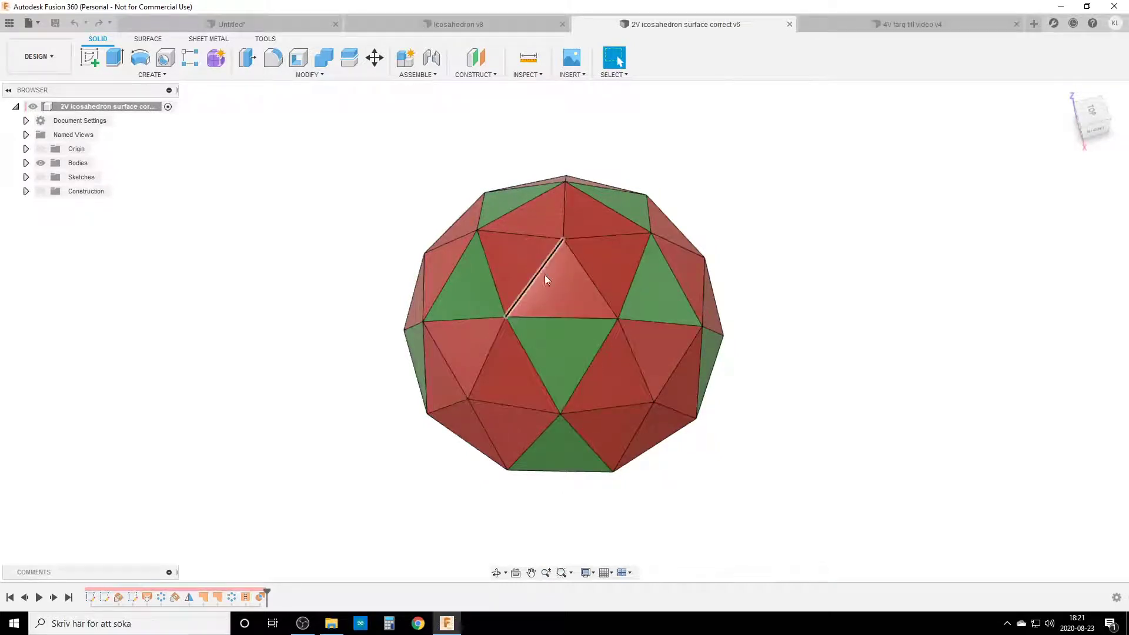
click(859, 27)
shift+middle_drag(624, 355, 548, 408)
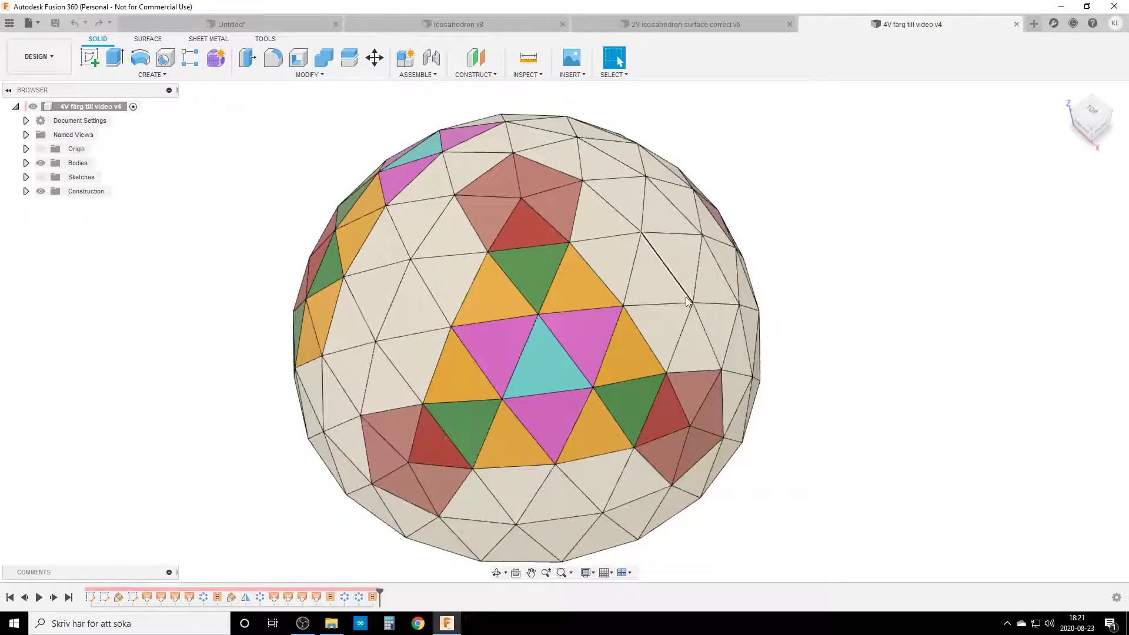
shift+middle_drag(597, 421, 584, 419)
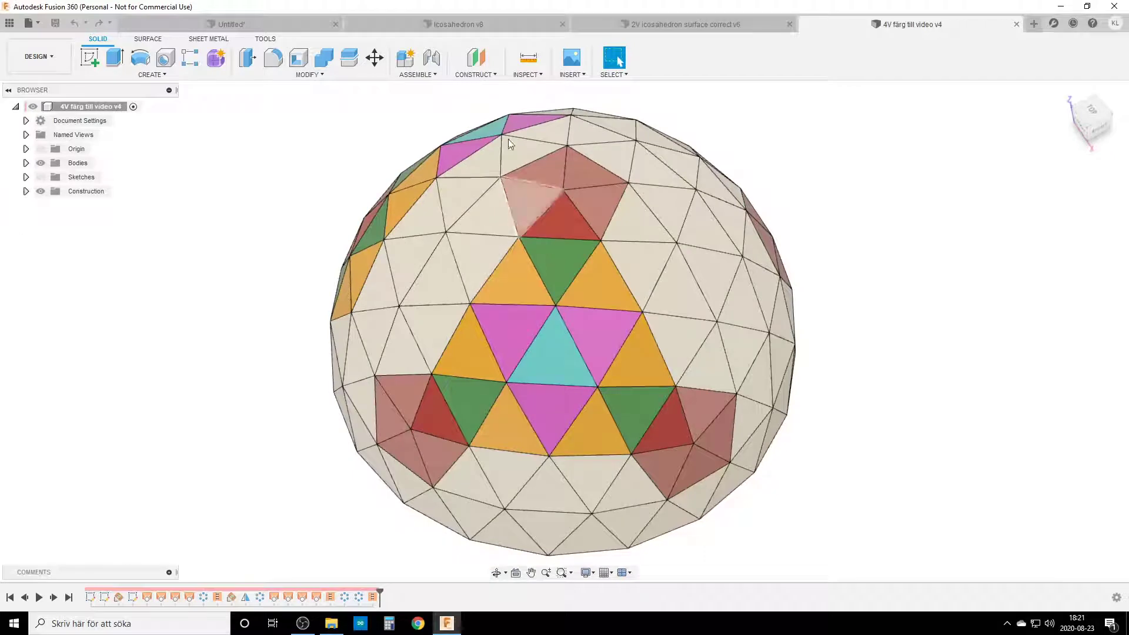
click(494, 33)
shift+middle_drag(574, 343, 608, 308)
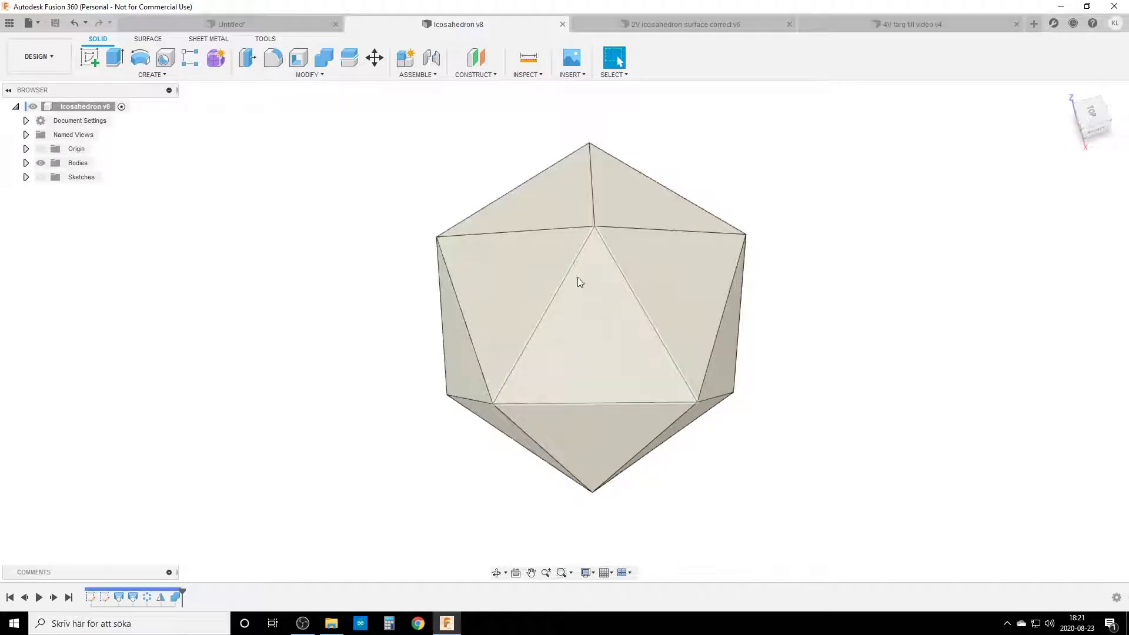
click(855, 22)
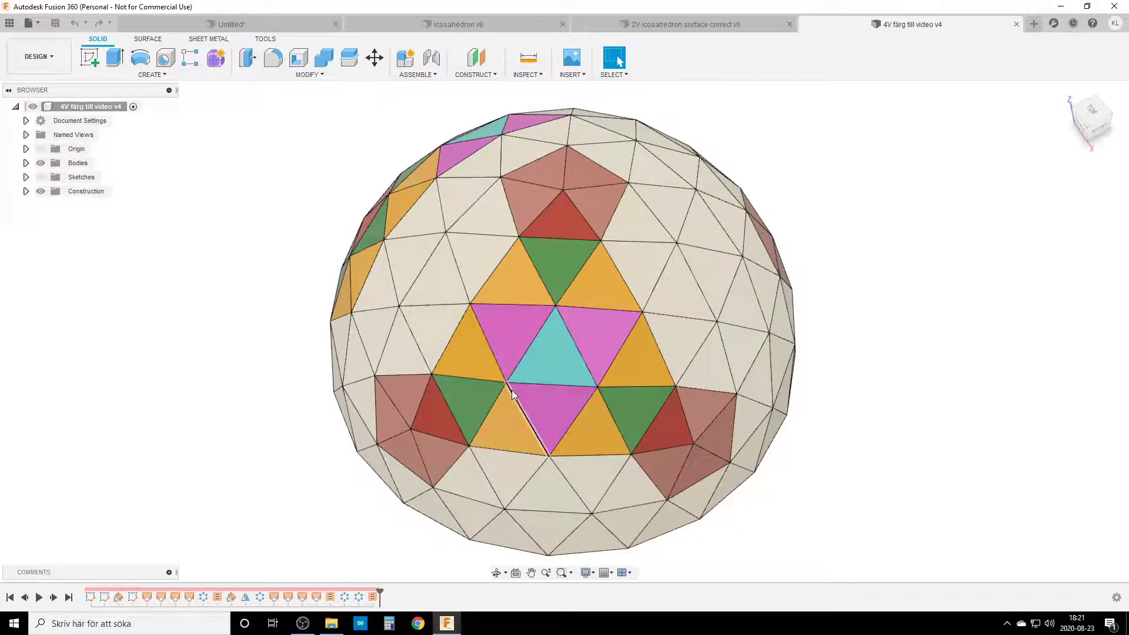
- Close the icosahedron, 2V icosahedron and 4V dome reference documents, leaving only the blank untitled design open
click(562, 24)
click(714, 24)
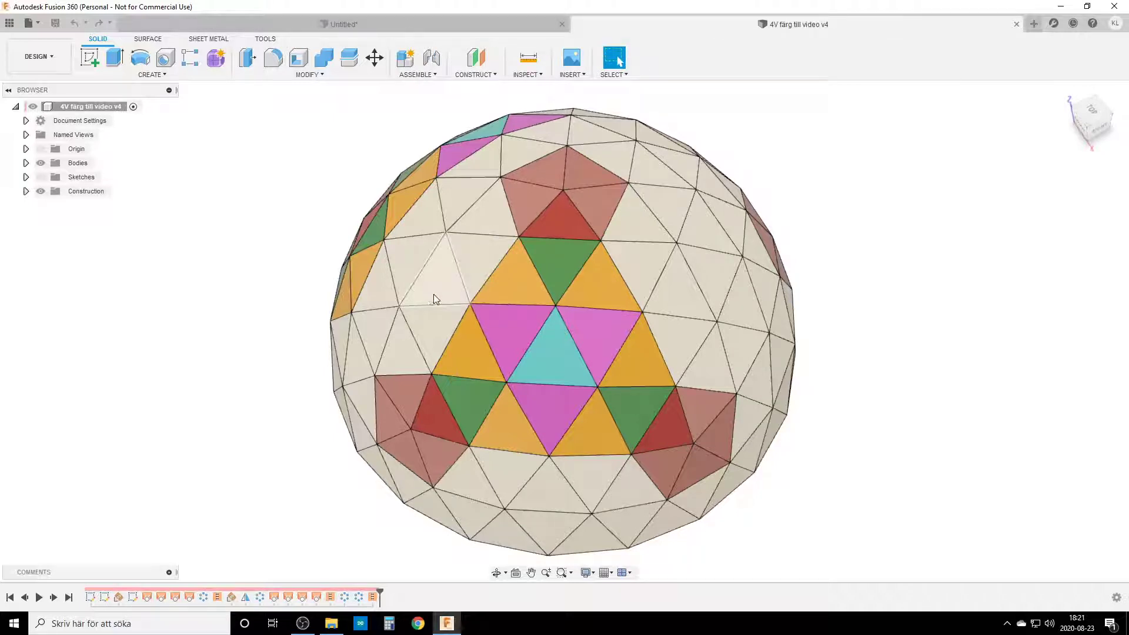
scroll(528, 307, down, 3)
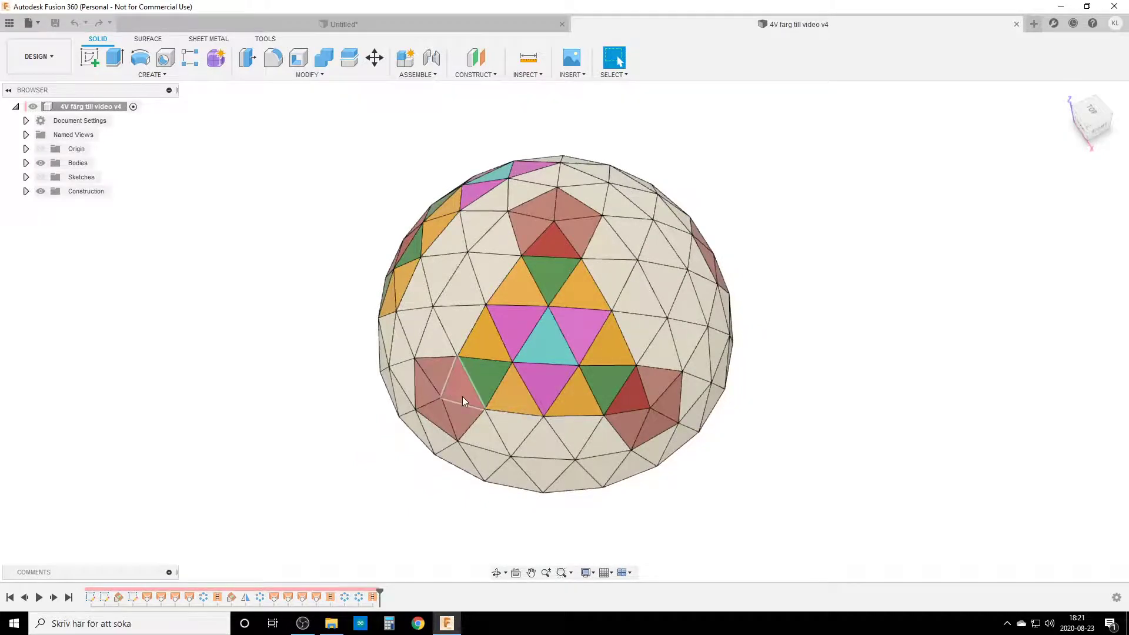
mouse_move(462, 397)
shift+middle_down()
mouse_move(464, 353)
mouse_move(471, 388)
shift+middle_up()
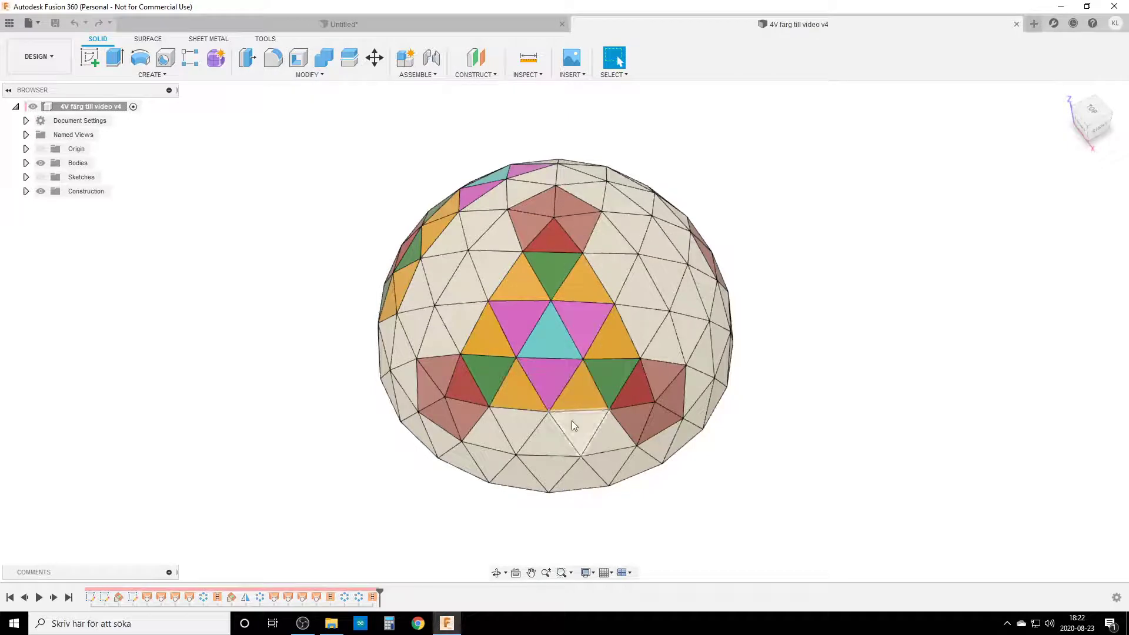
shift+middle_drag(572, 421, 514, 234)
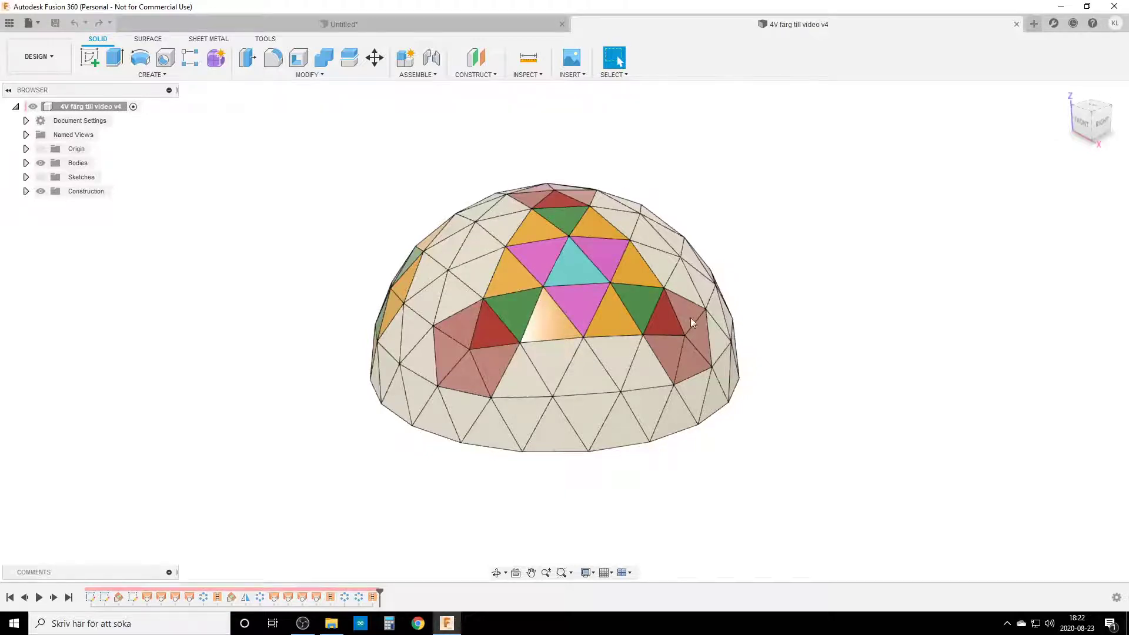
shift+middle_drag(380, 361, 525, 401)
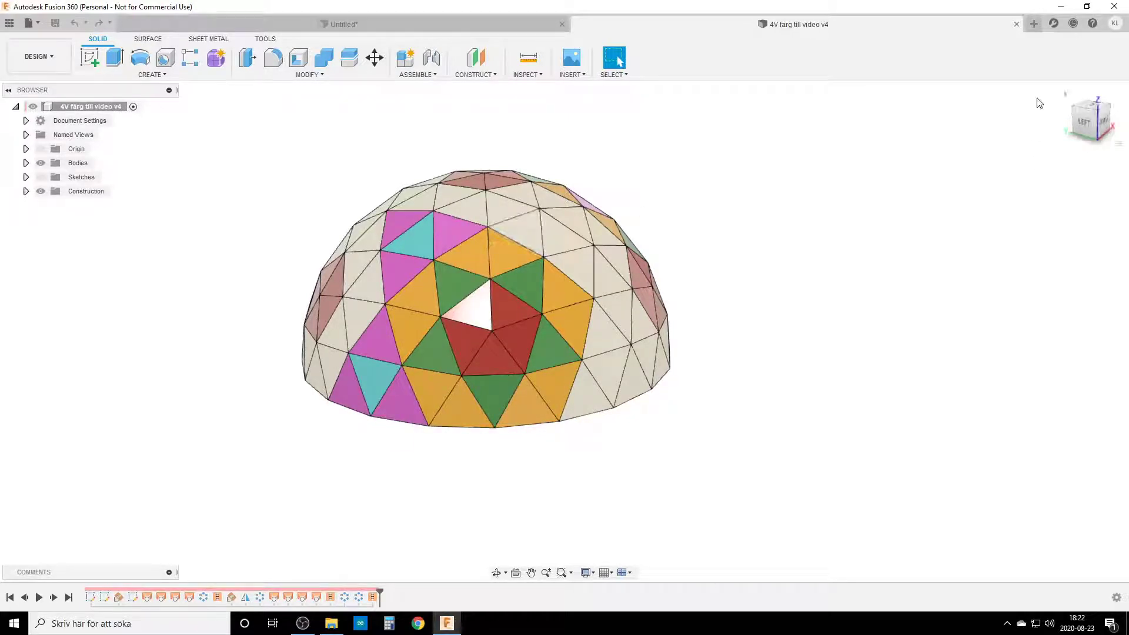
click(1016, 24)
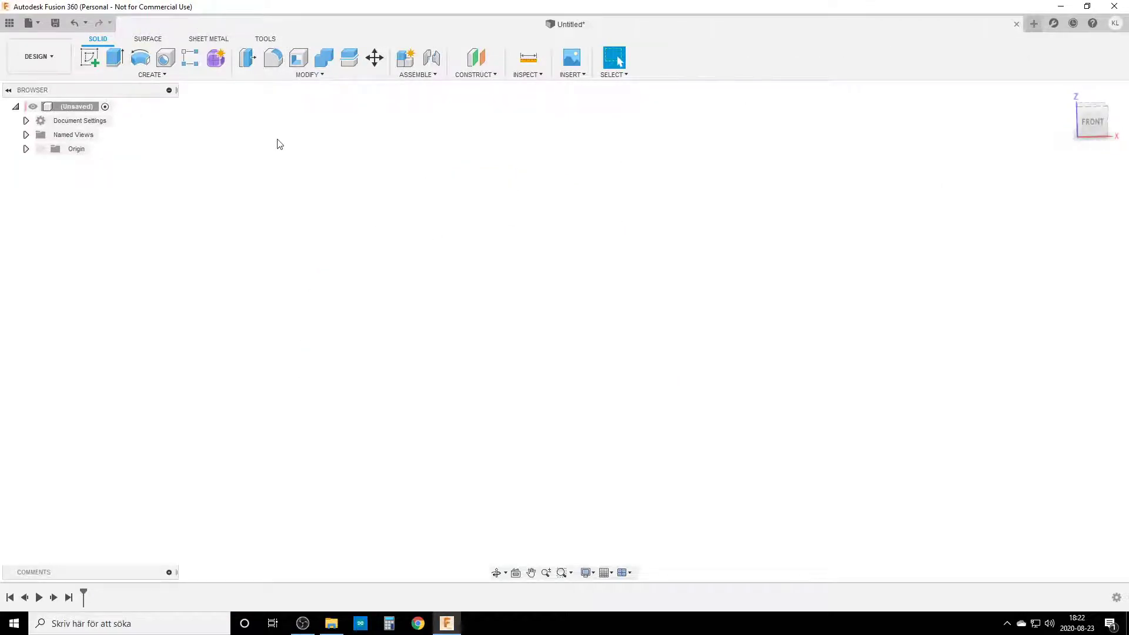
- Start a new sketch on the horizontal XY origin plane
click(88, 58)
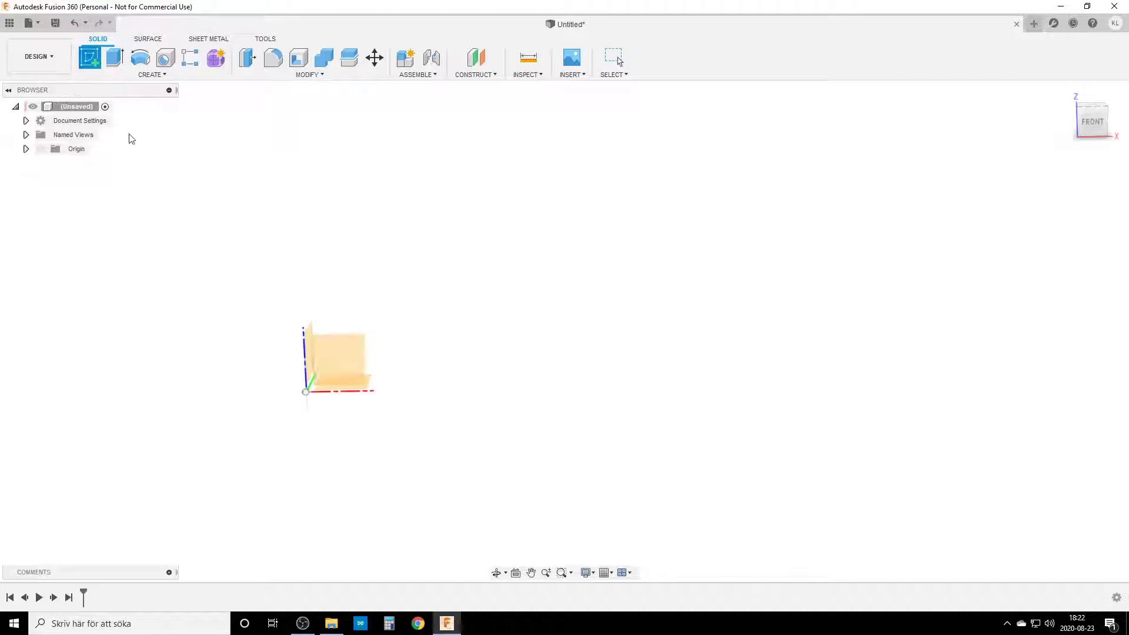
click(1065, 92)
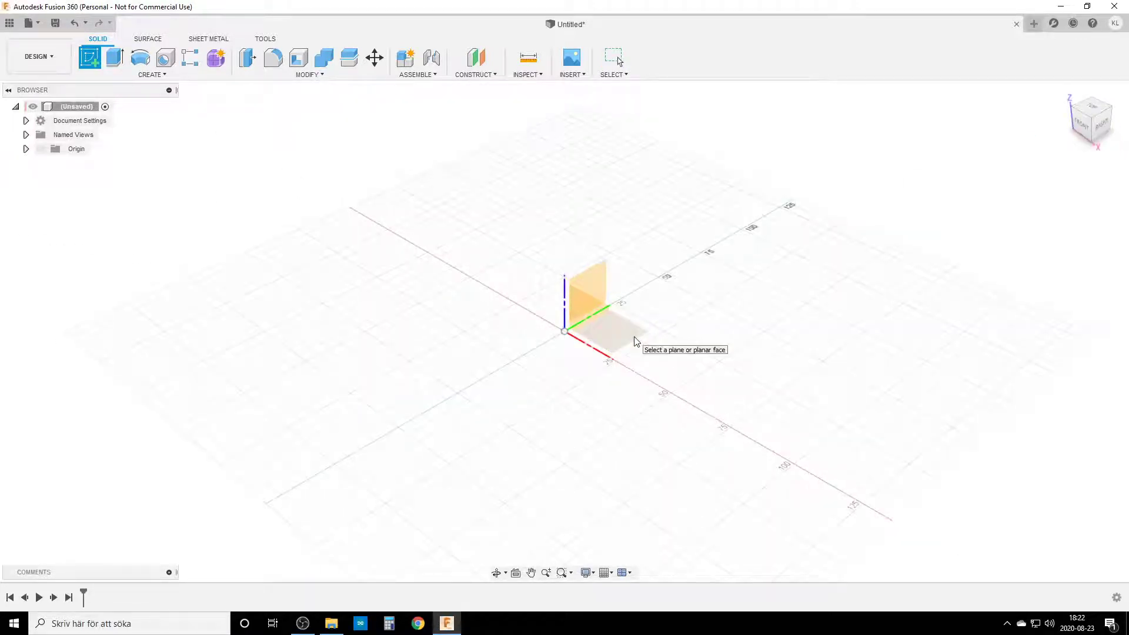
click(636, 341)
- Draw a 3000 mm diameter construction circle centred on the origin and place its dimension text outside the circle
key(c)
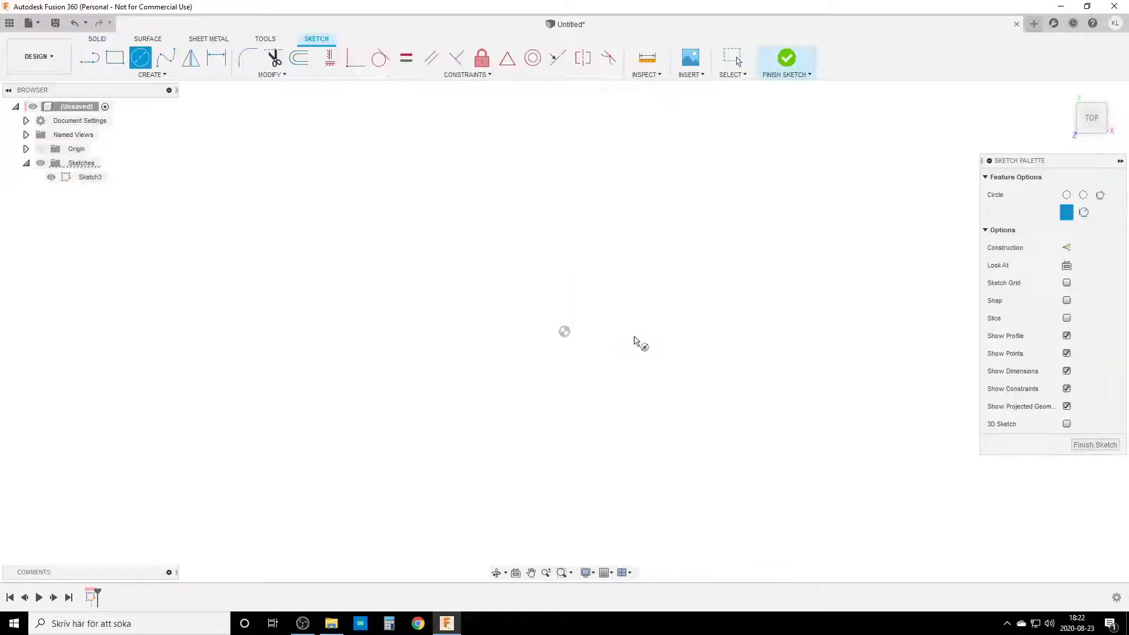
key(x)
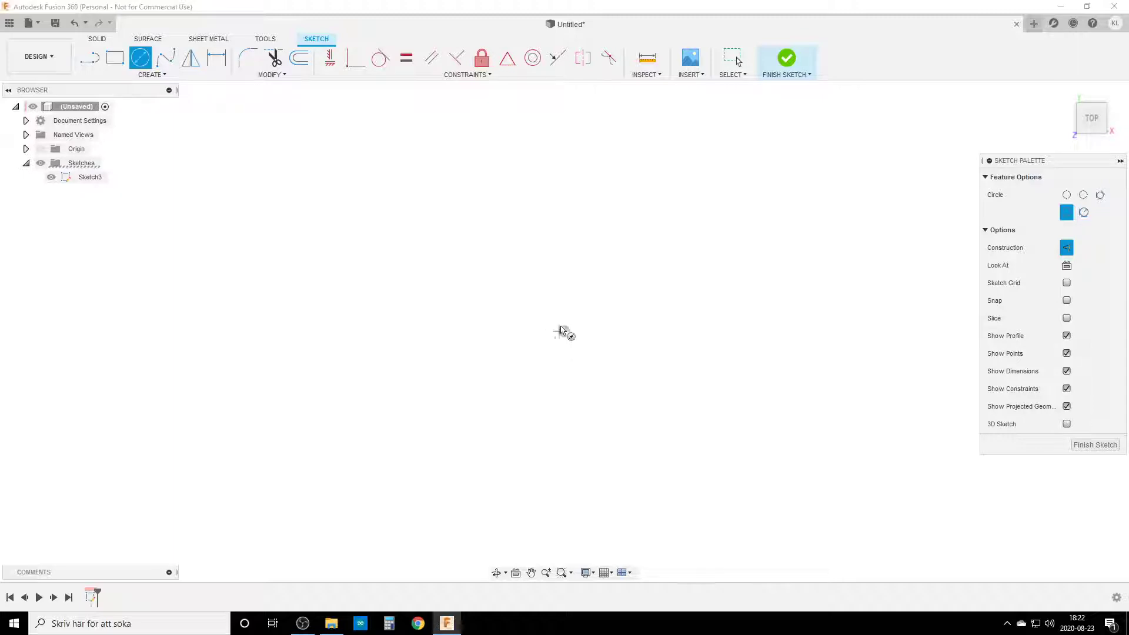
click(566, 332)
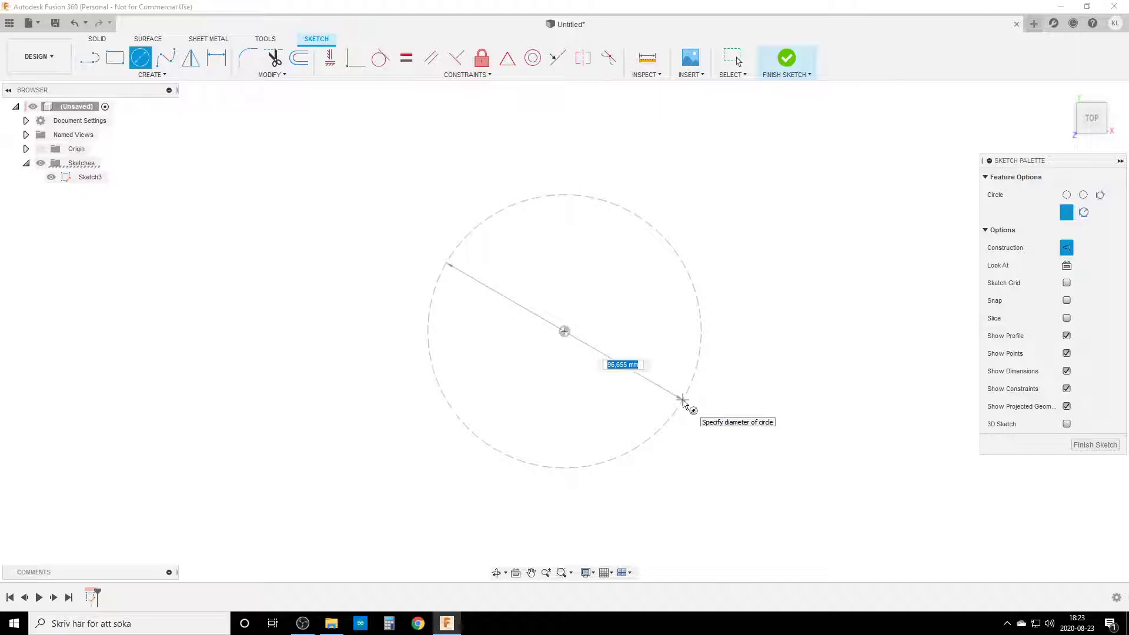
text(3)
key(Tab)
text(000)
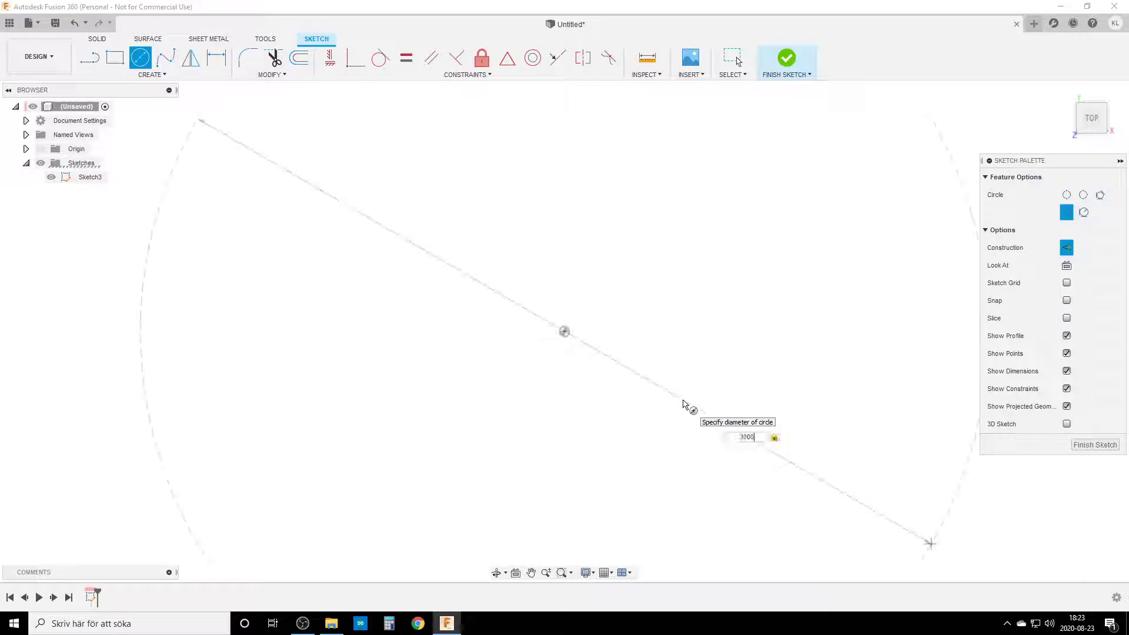
key(Return)
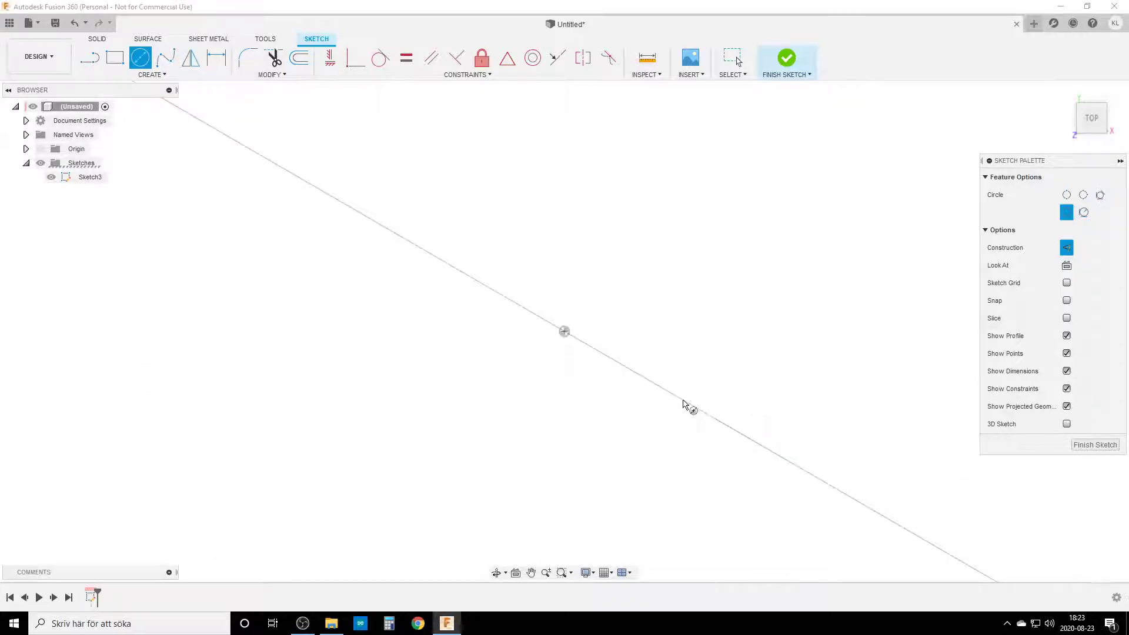
key(Escape)
key(F6)
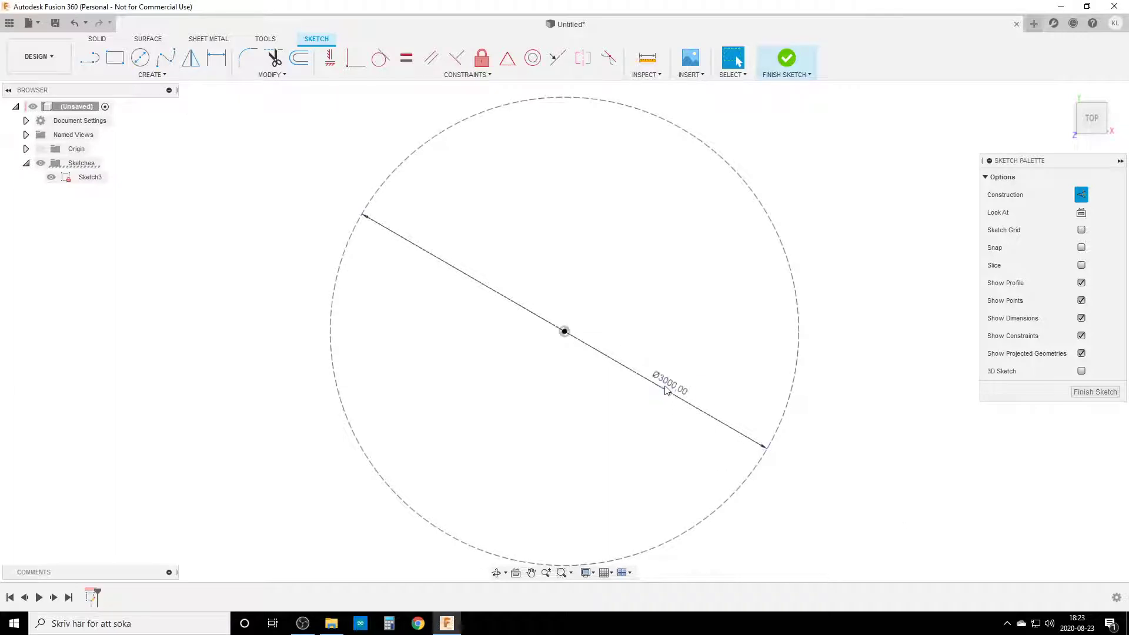
drag(667, 389, 339, 172)
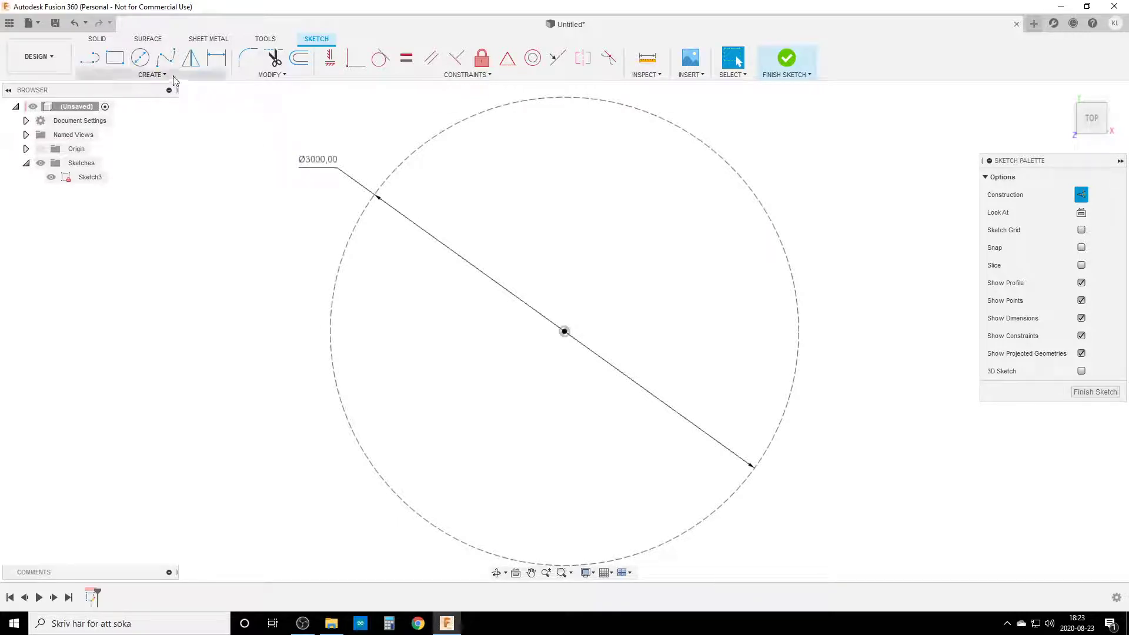
- Draw a 20-sided circumscribed polygon in normal lines centred on the origin and make one of its vertices coincident with the construction circle
click(141, 75)
mouse_move(140, 141)
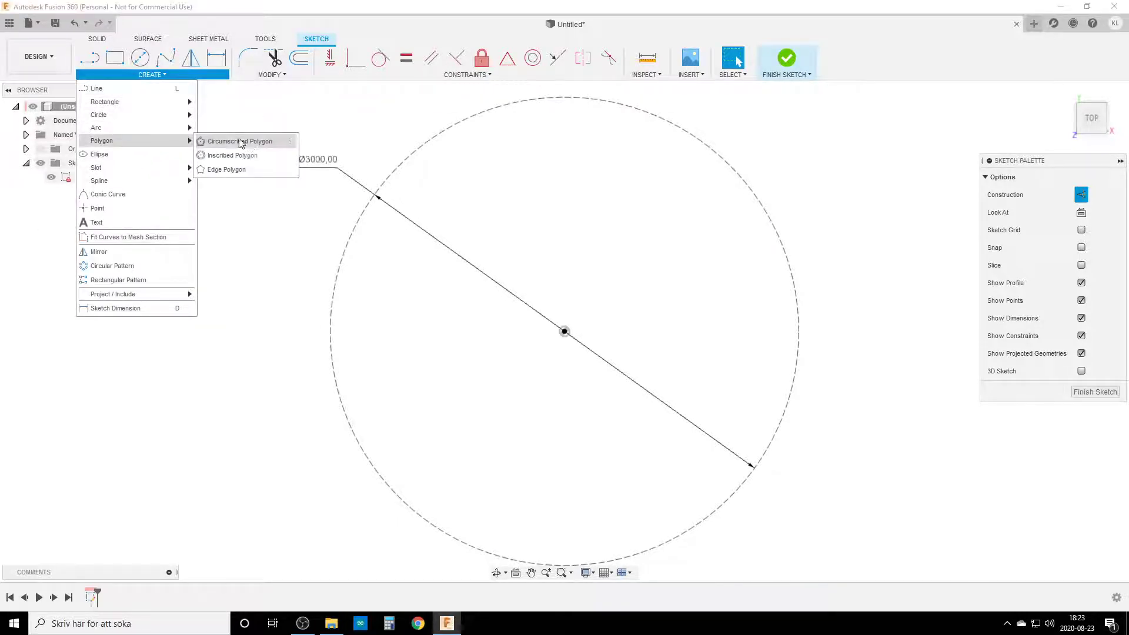
click(248, 143)
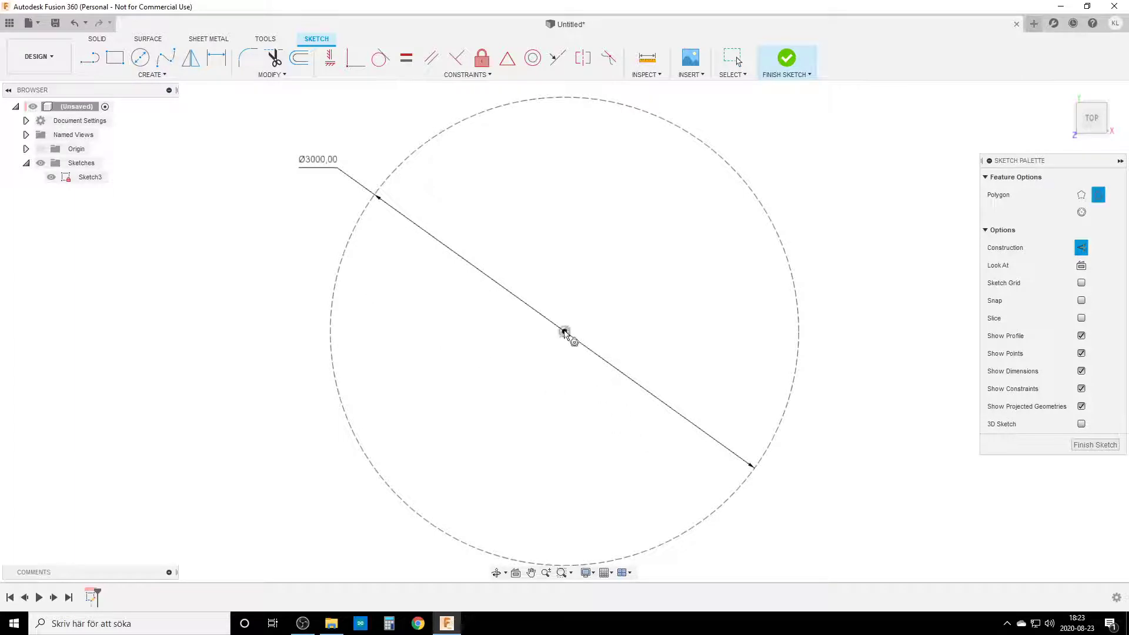
click(564, 332)
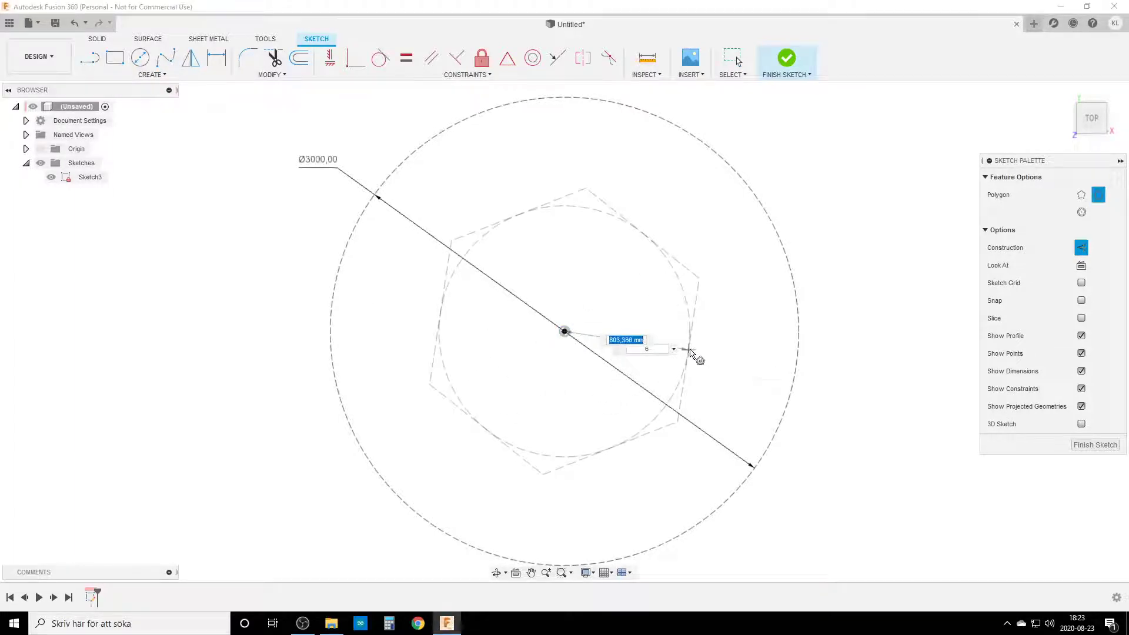
key(Tab)
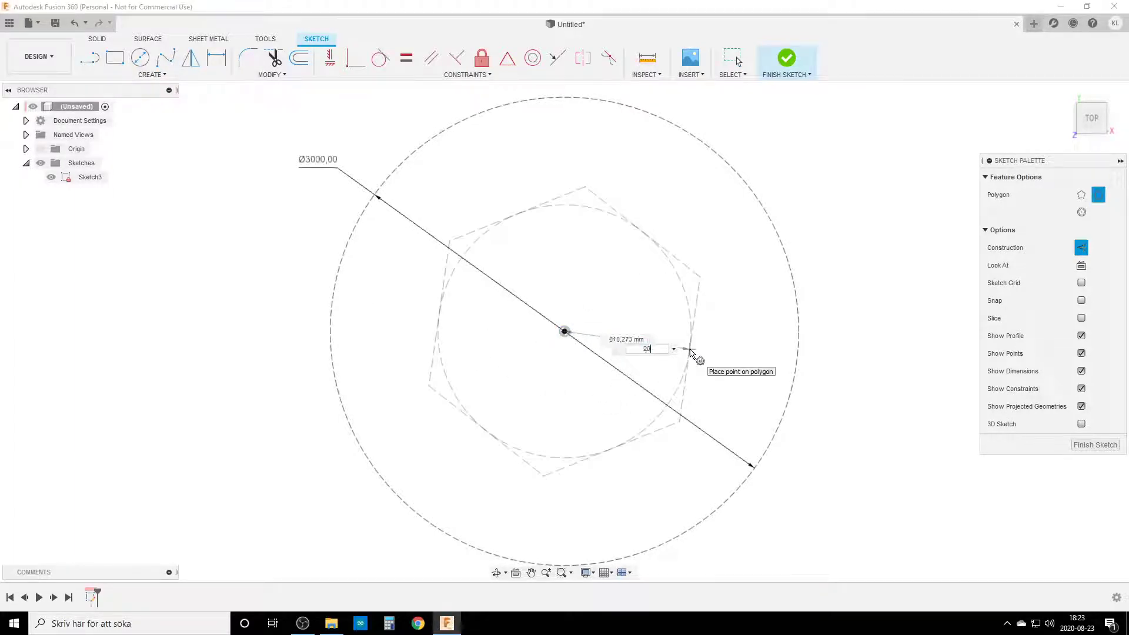
text(20)
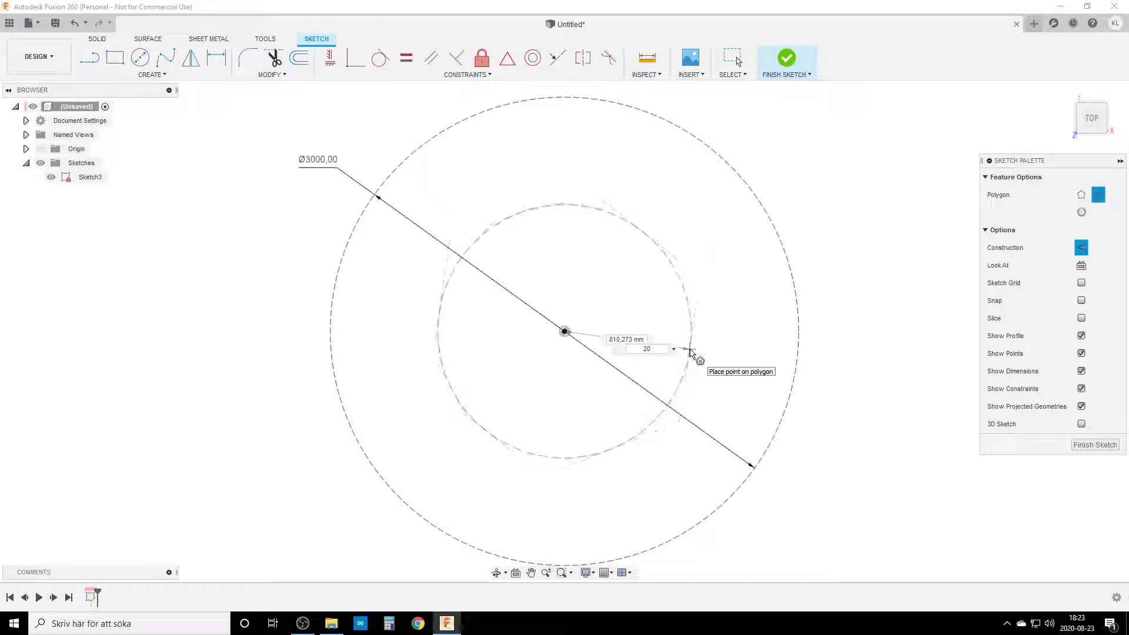
click(1082, 247)
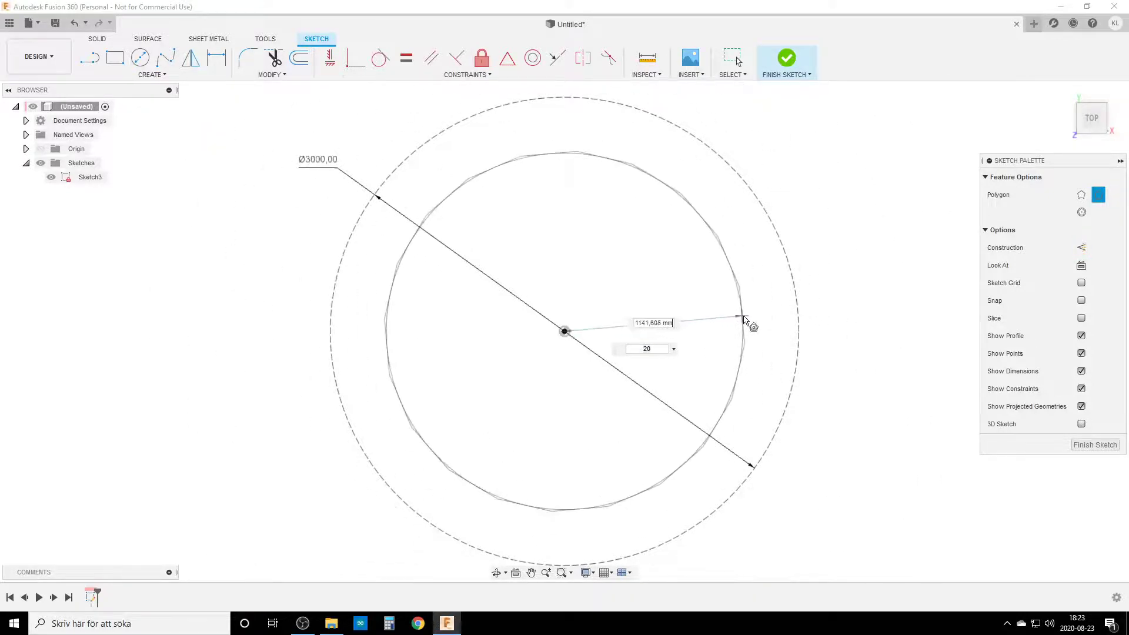
click(753, 318)
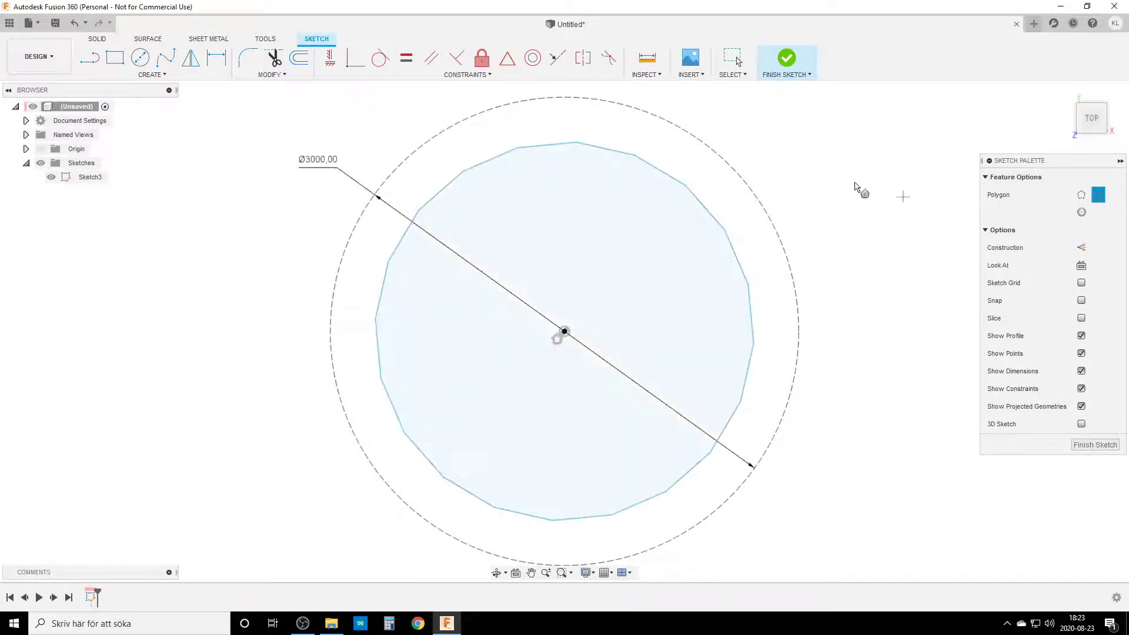
click(353, 59)
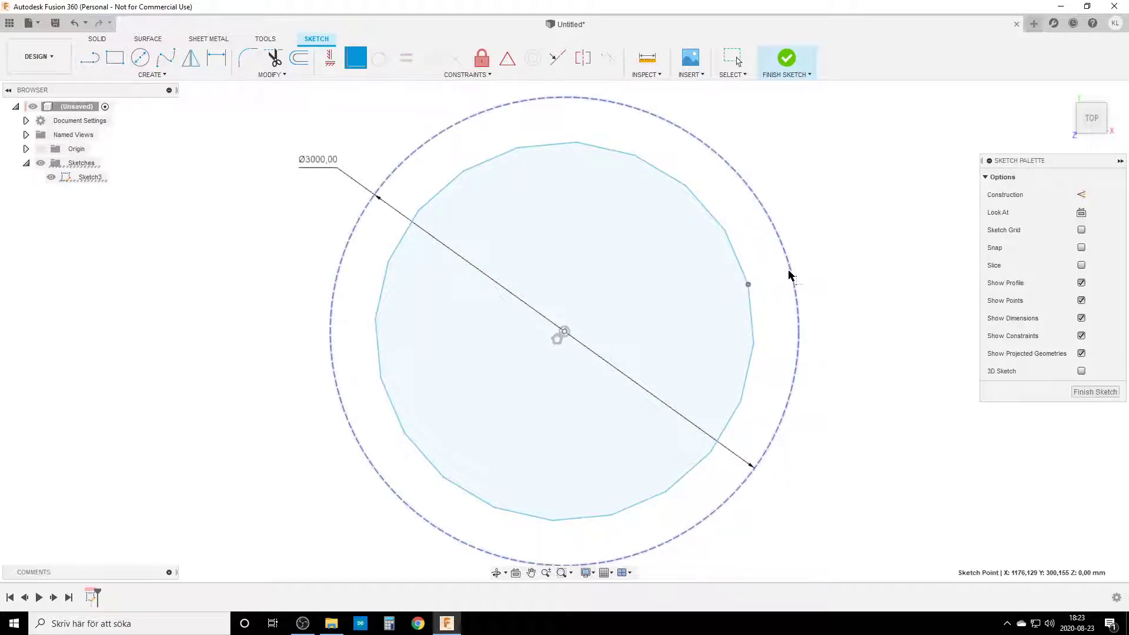
click(788, 274)
- Draw a separate five-sided circumscribed polygon with an inner radius of about 234 mm inside the 20-sided polygon, right of the origin
click(151, 75)
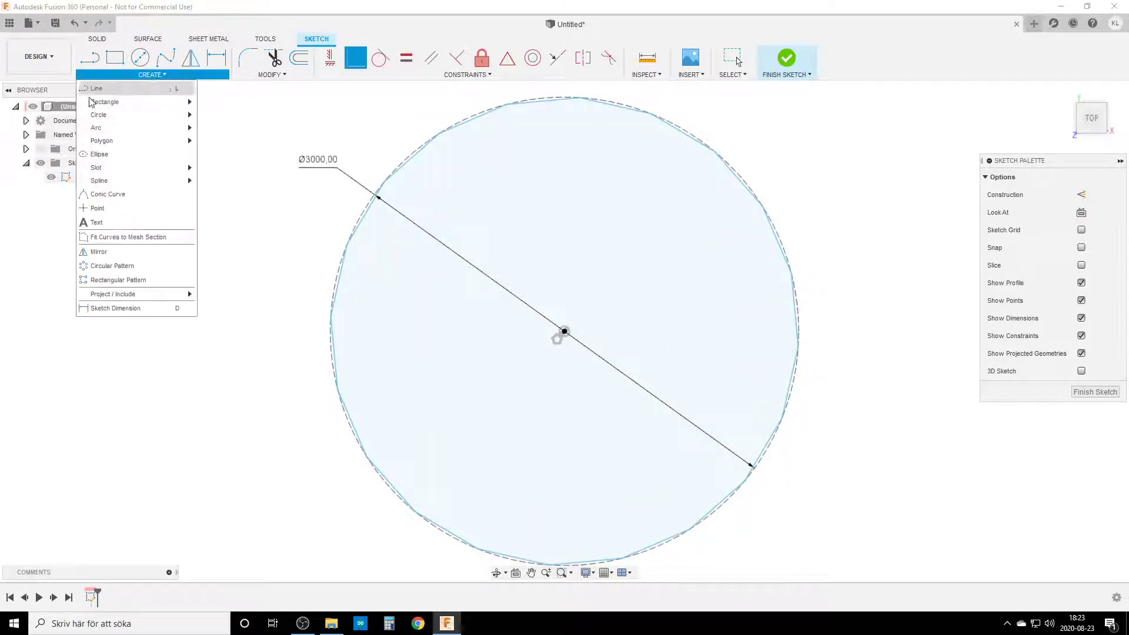
mouse_move(130, 141)
click(208, 143)
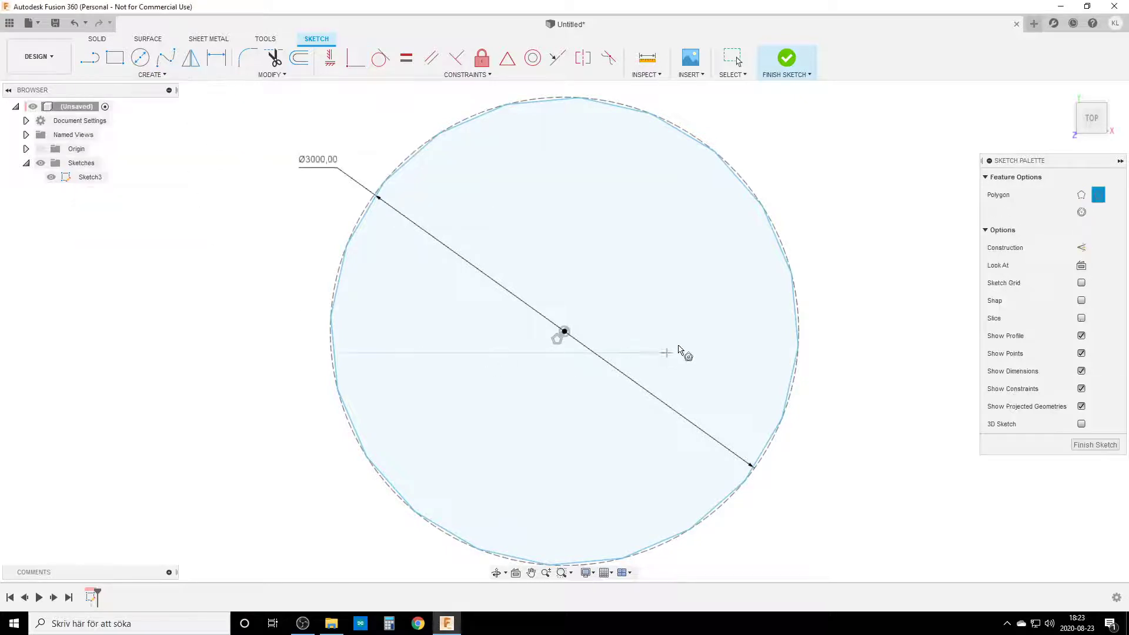
click(680, 320)
key(Tab)
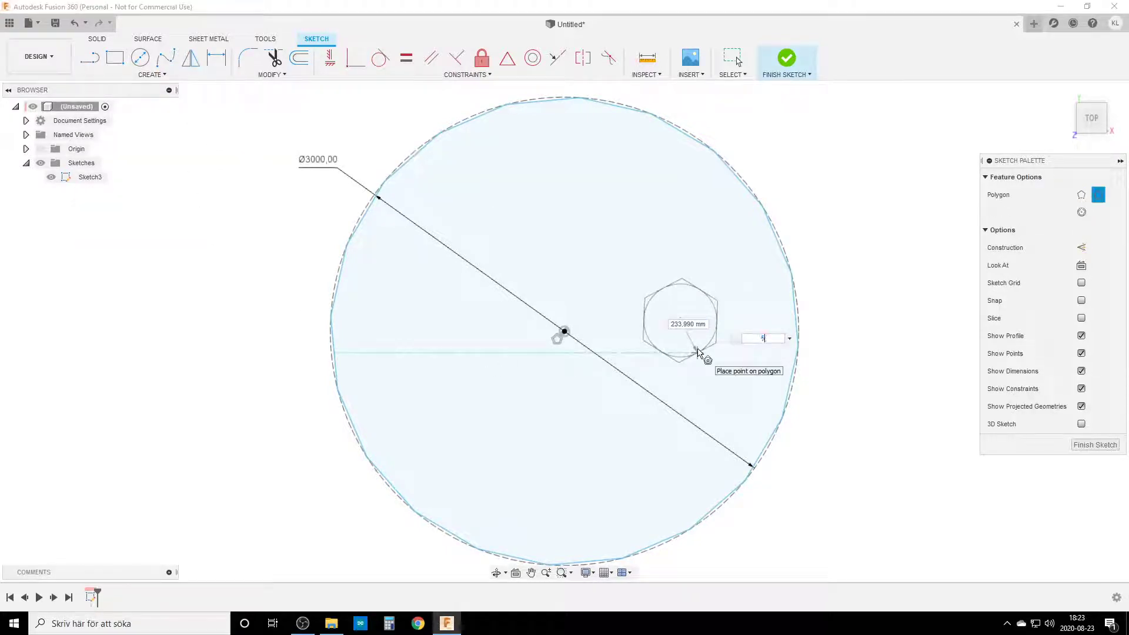
key(Return)
key(Escape)
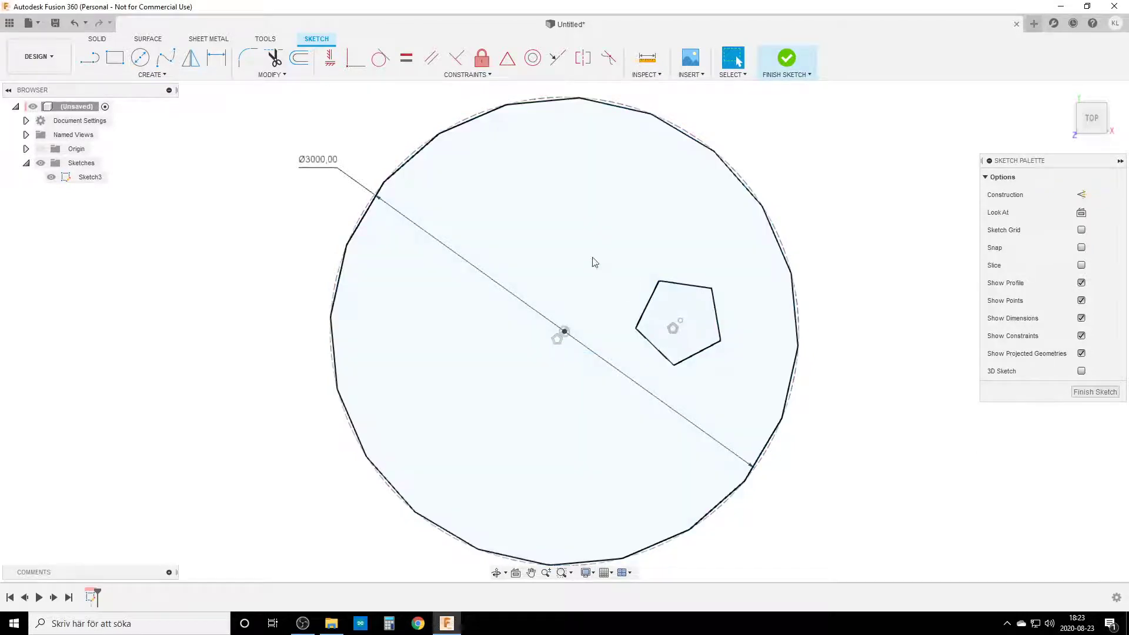
- Convert all five sides of the pentagon to construction lines
drag(605, 235, 748, 383)
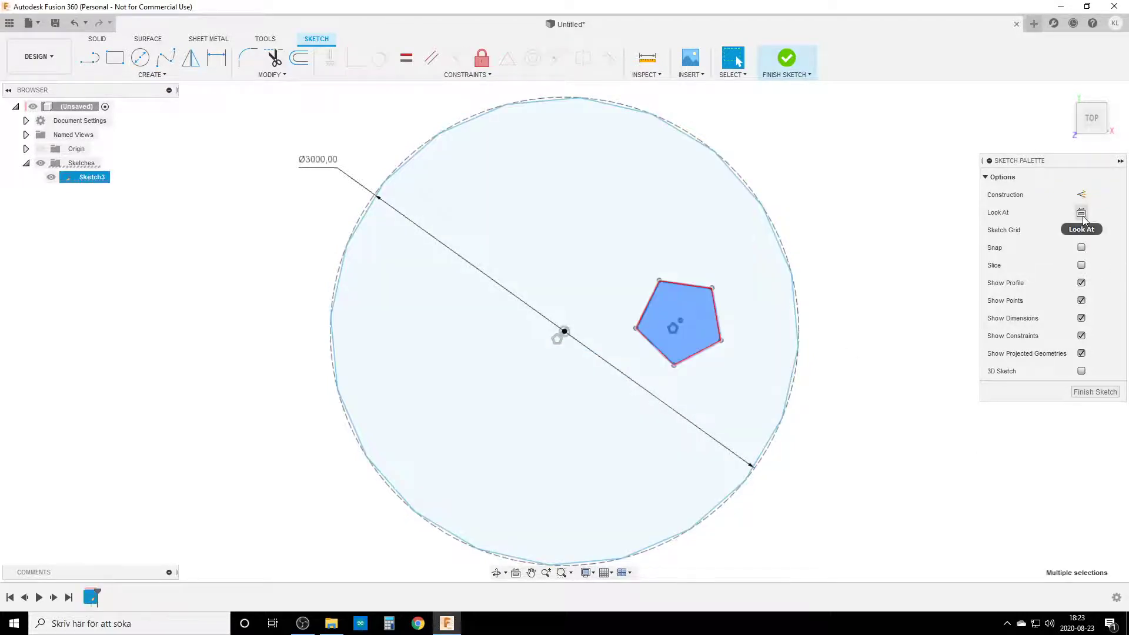
click(1082, 194)
click(822, 424)
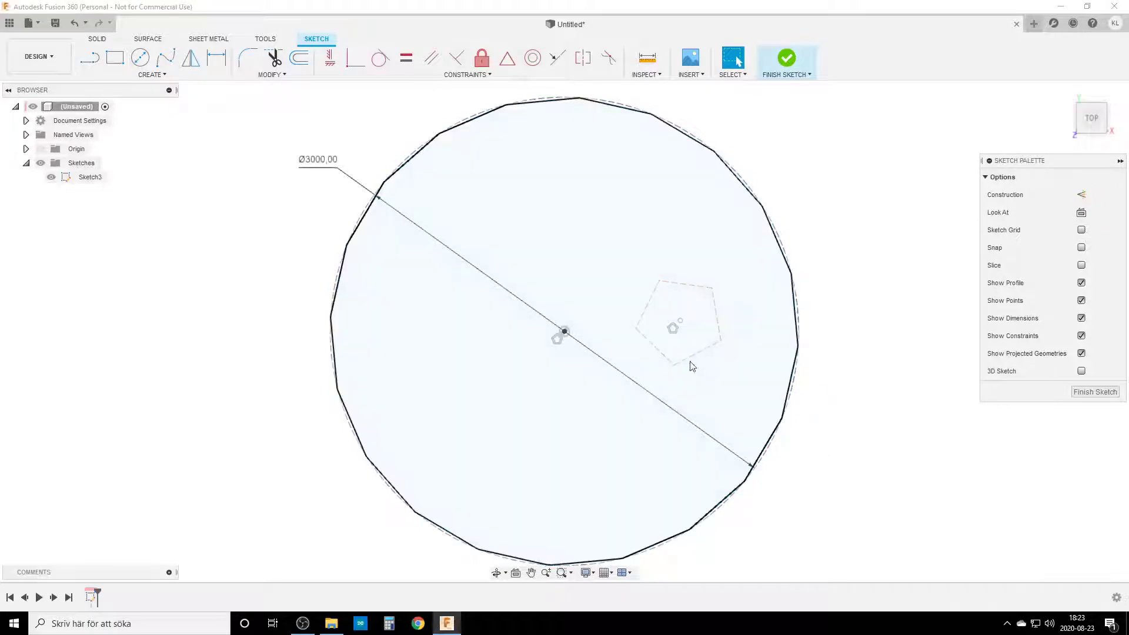
- Make one pentagon corner coincident with the origin and the pentagon's upper outer corner coincident with the nearby vertex of the 20-sided polygon
scroll(644, 335, up, 1)
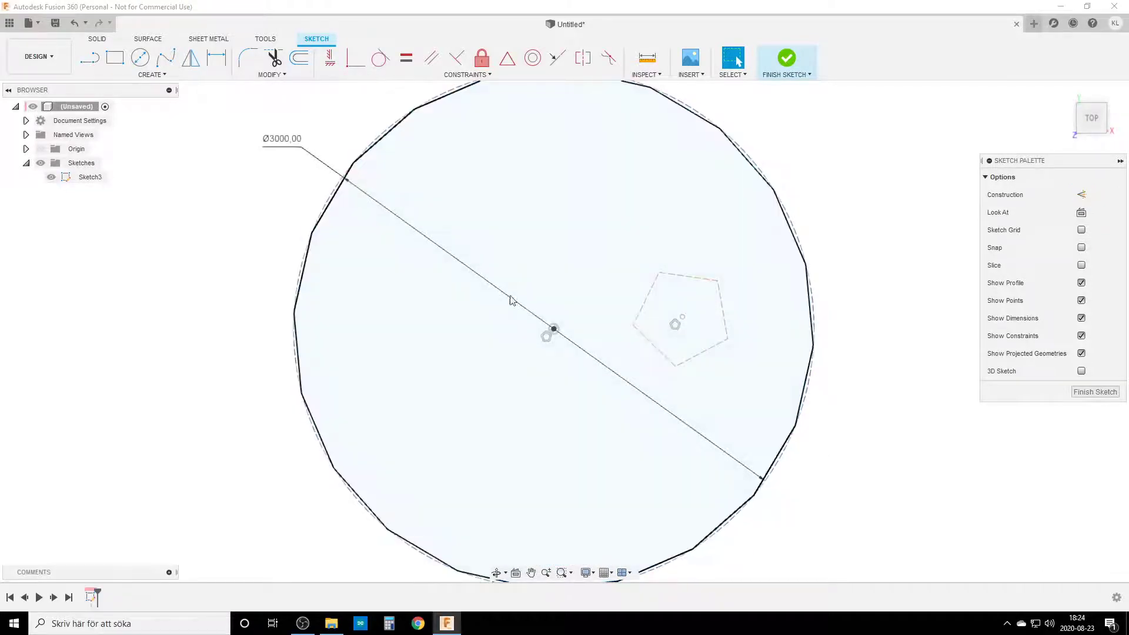
click(413, 106)
click(355, 57)
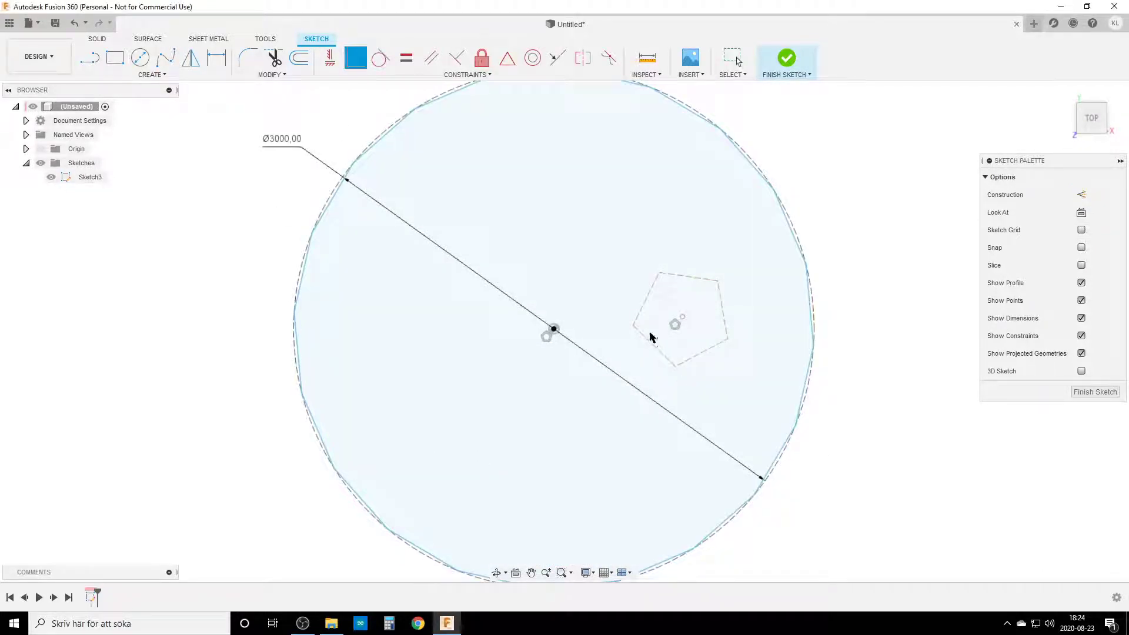
click(633, 325)
click(554, 329)
click(639, 286)
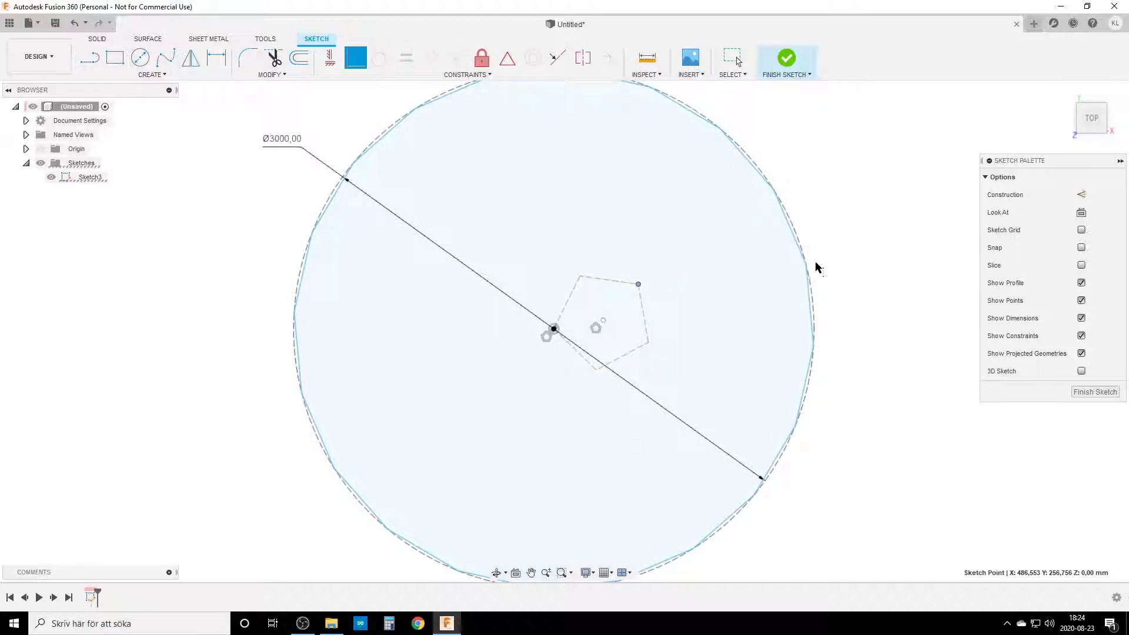
click(810, 268)
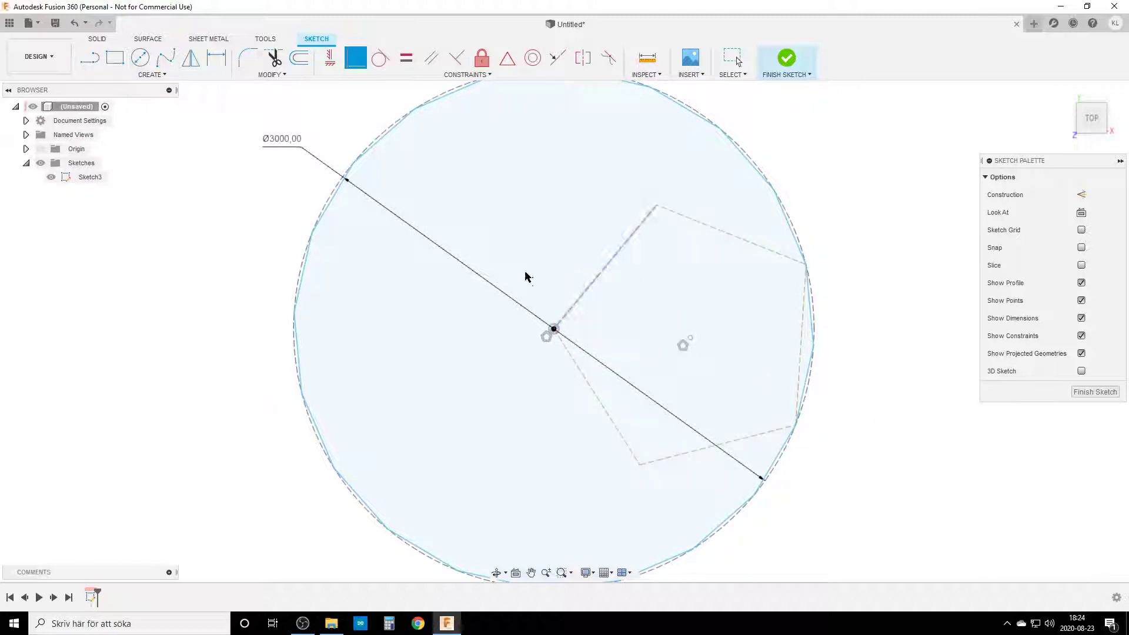
- Constrain the pentagon's outer side, opposite the origin, to be vertical
click(330, 59)
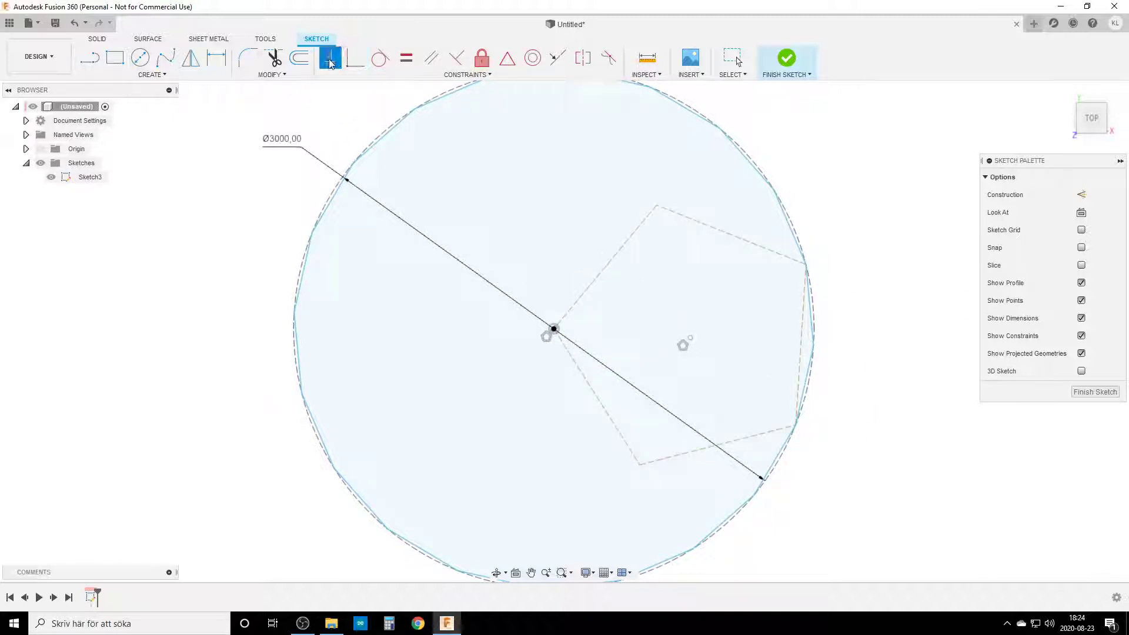
click(802, 342)
scroll(861, 429, down, 2)
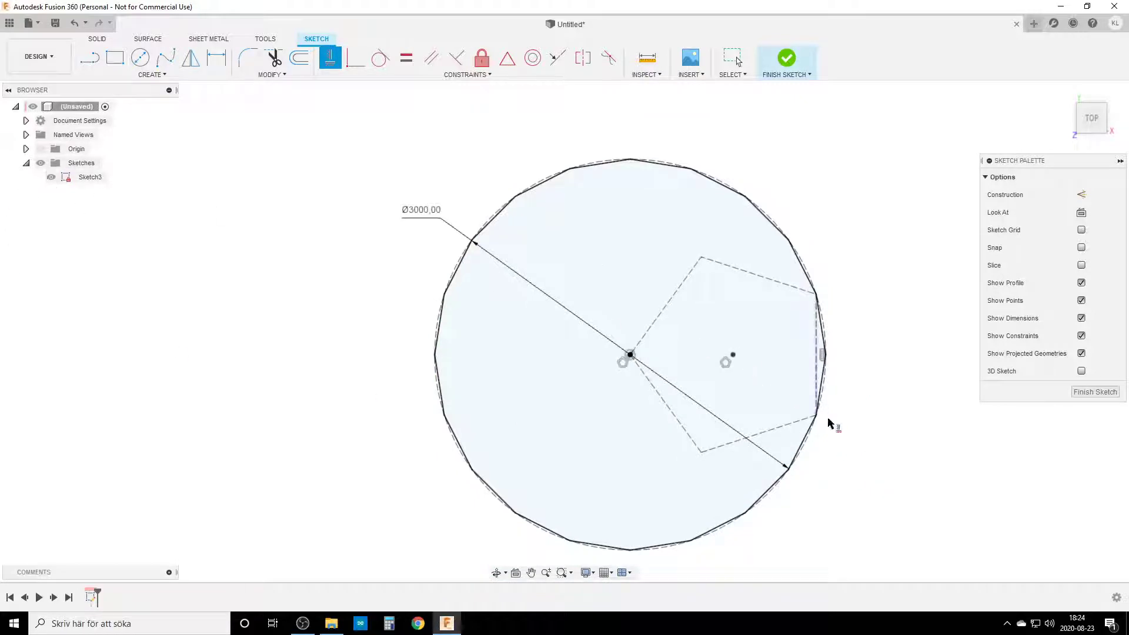
middle_drag(832, 423, 746, 411)
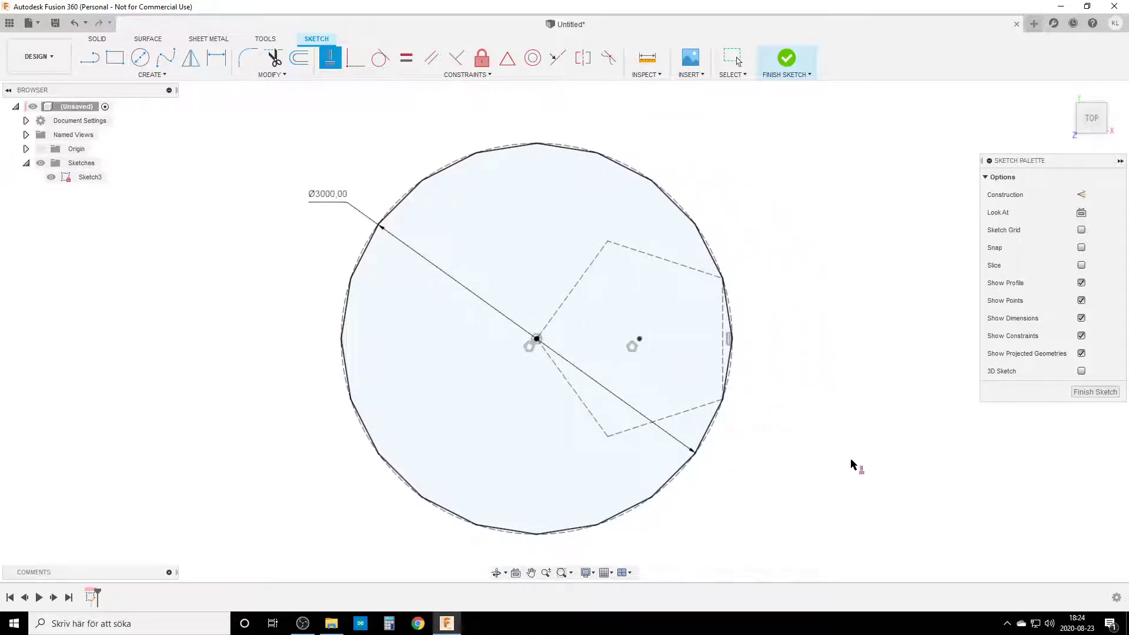
- Finish the base sketch and start a new sketch on the vertical XZ origin plane
click(1095, 392)
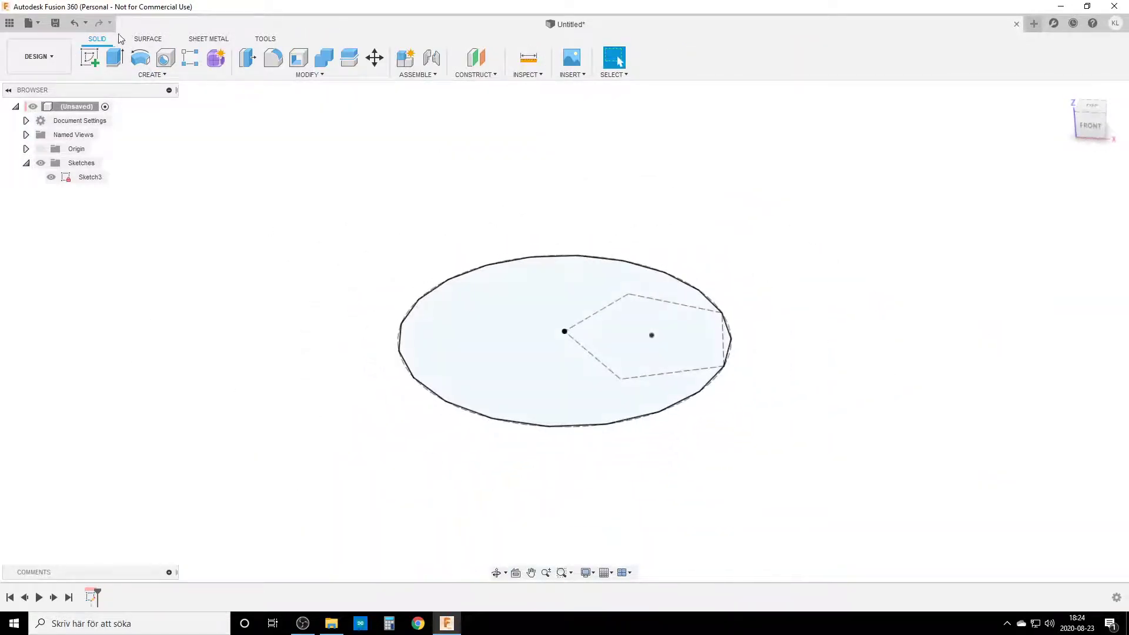
click(93, 52)
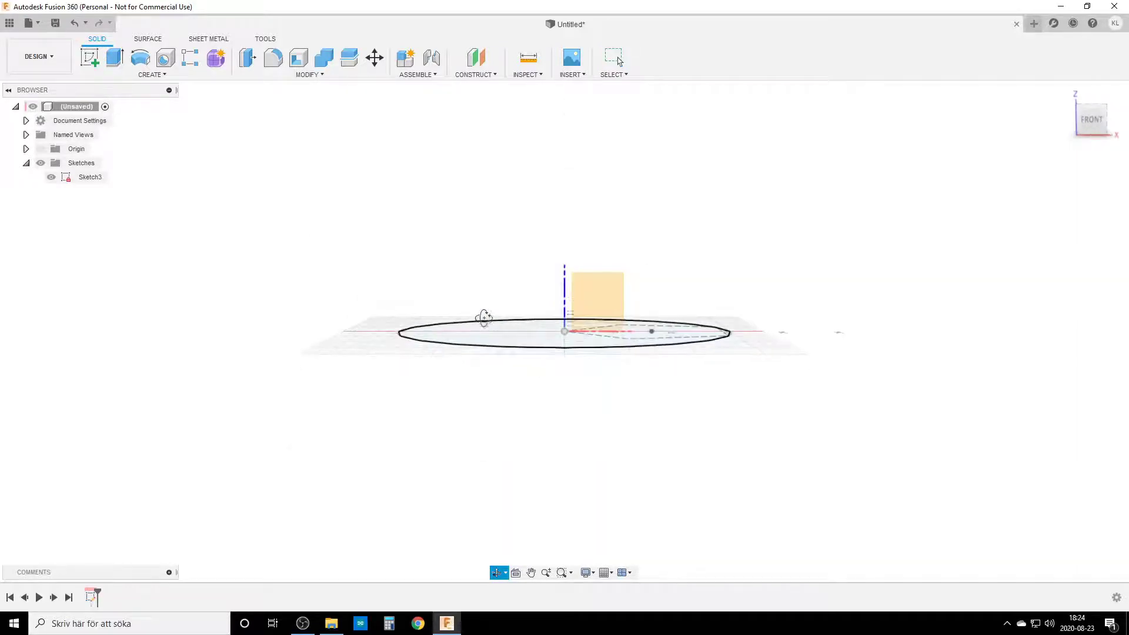
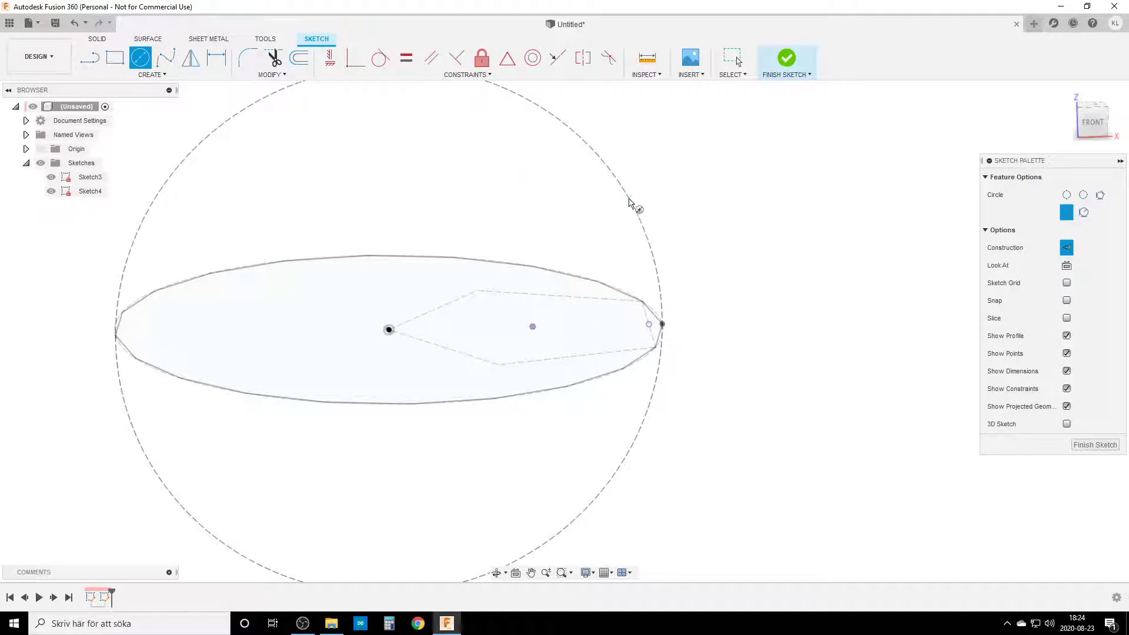
- Draw a construction circle about 1276 mm in diameter, centred on the midpoint of the pentagon's outer side and passing through the pentagon's centre
middle_drag(498, 187, 524, 288)
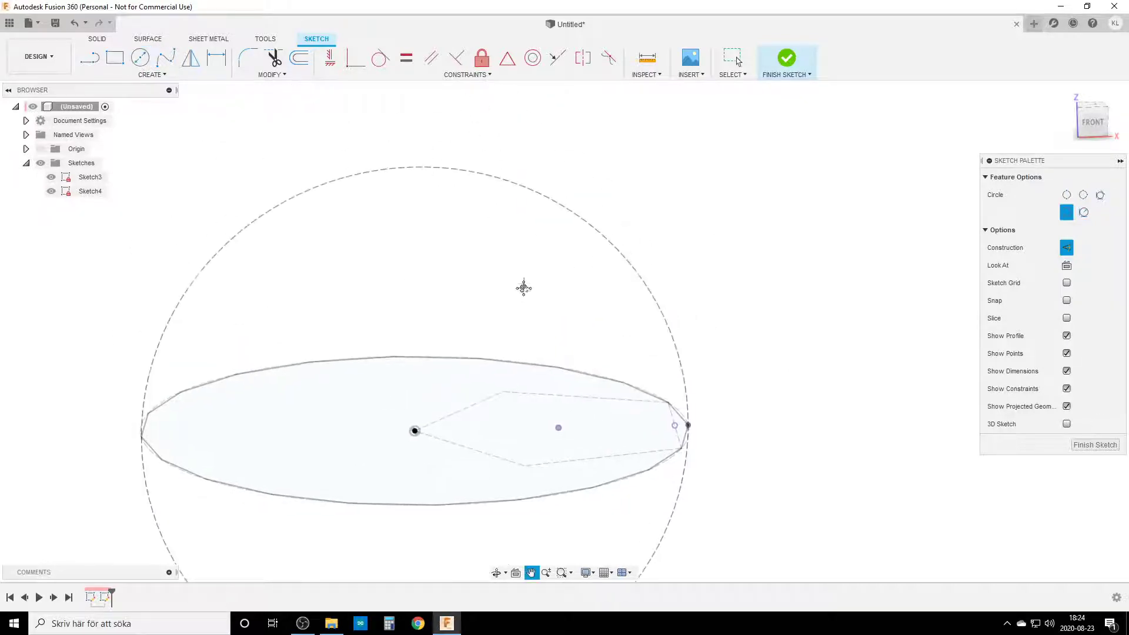
click(674, 425)
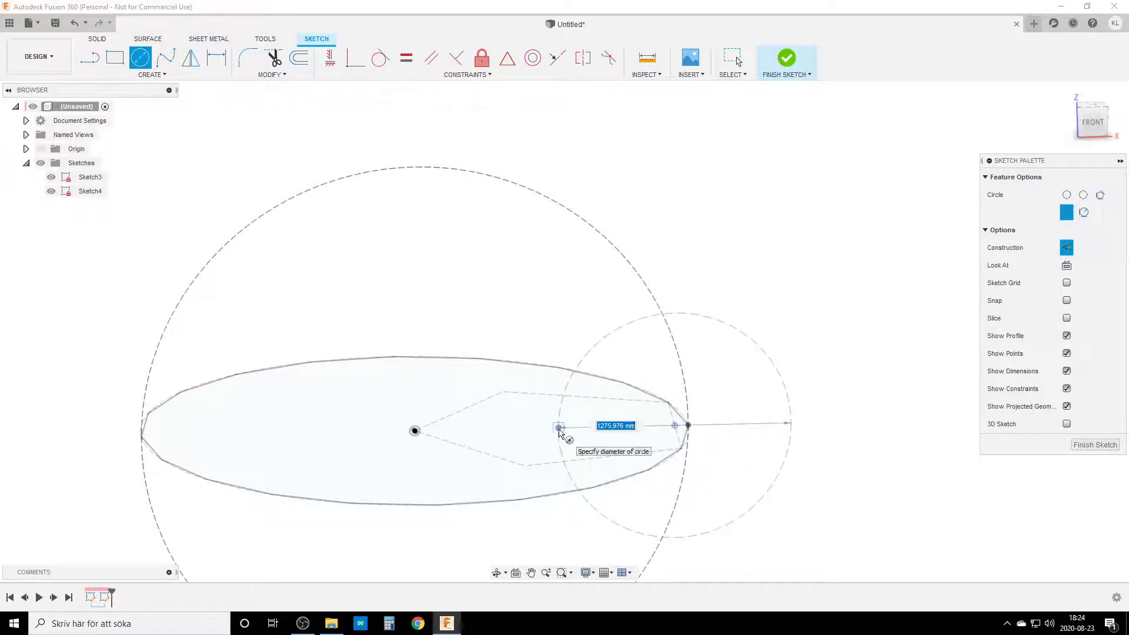
click(558, 429)
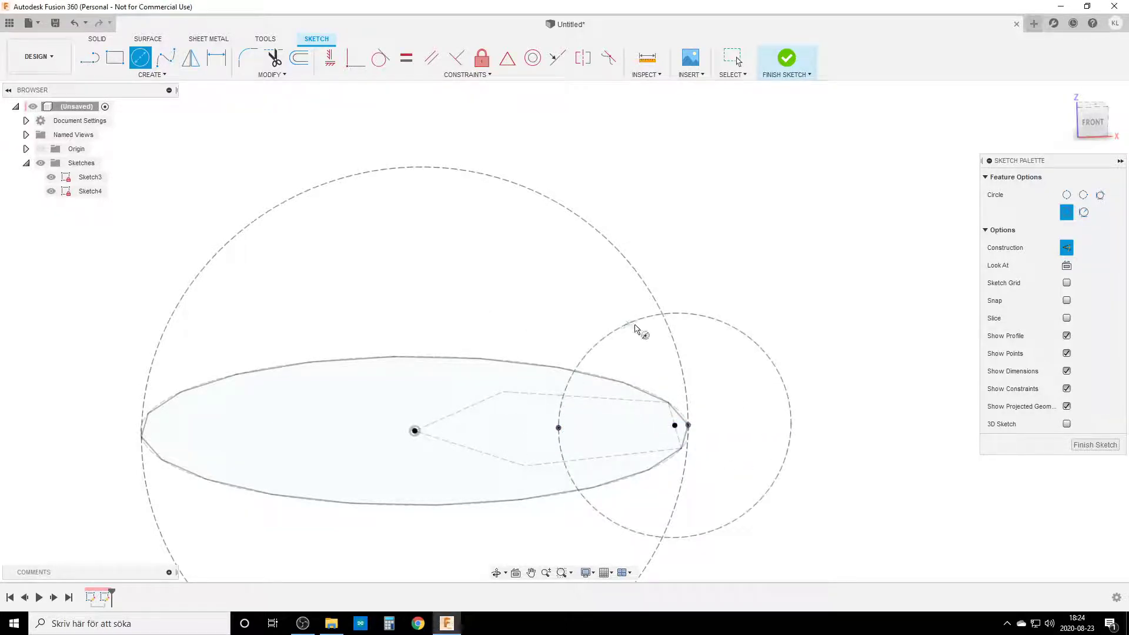
key(Escape)
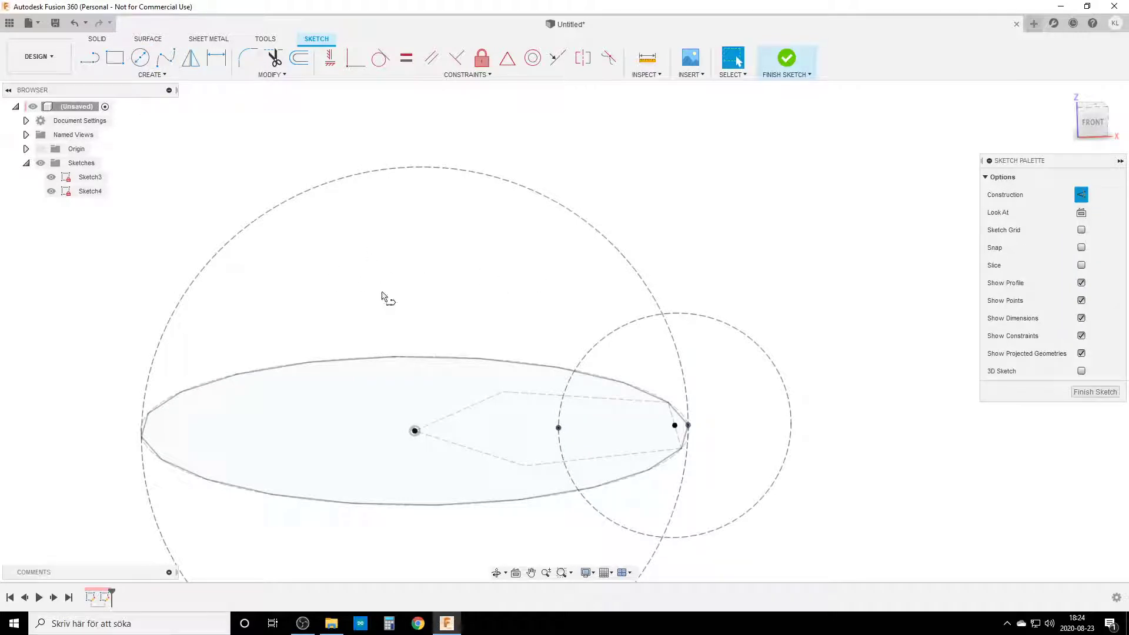
- Draw a construction line from the origin up to the large vertical circle
key(l)
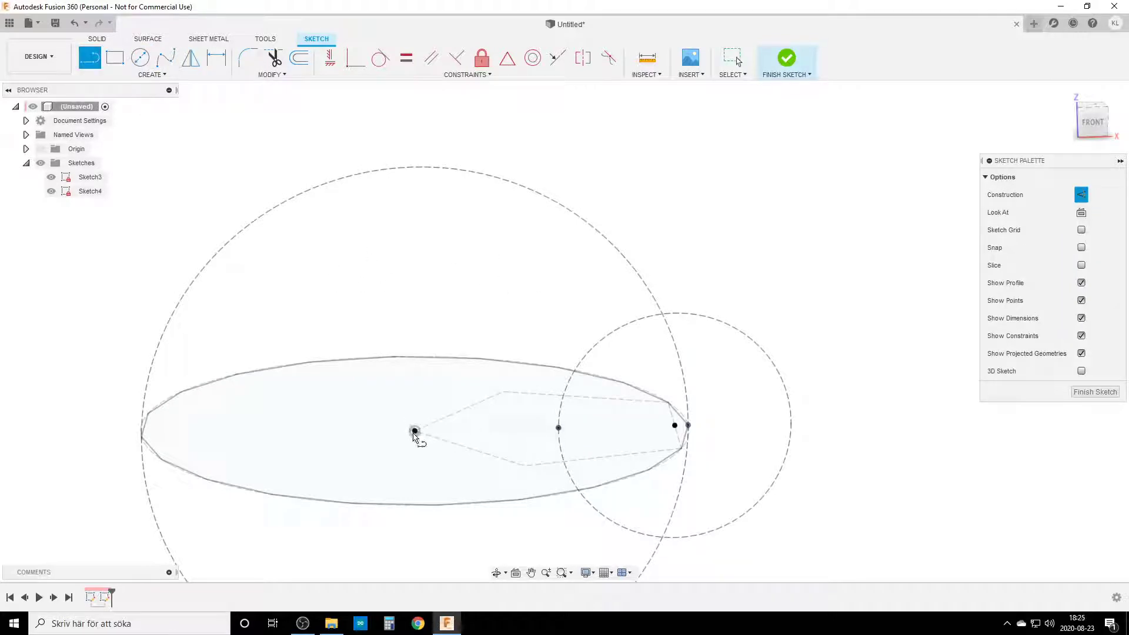
click(674, 425)
key(Escape)
click(415, 431)
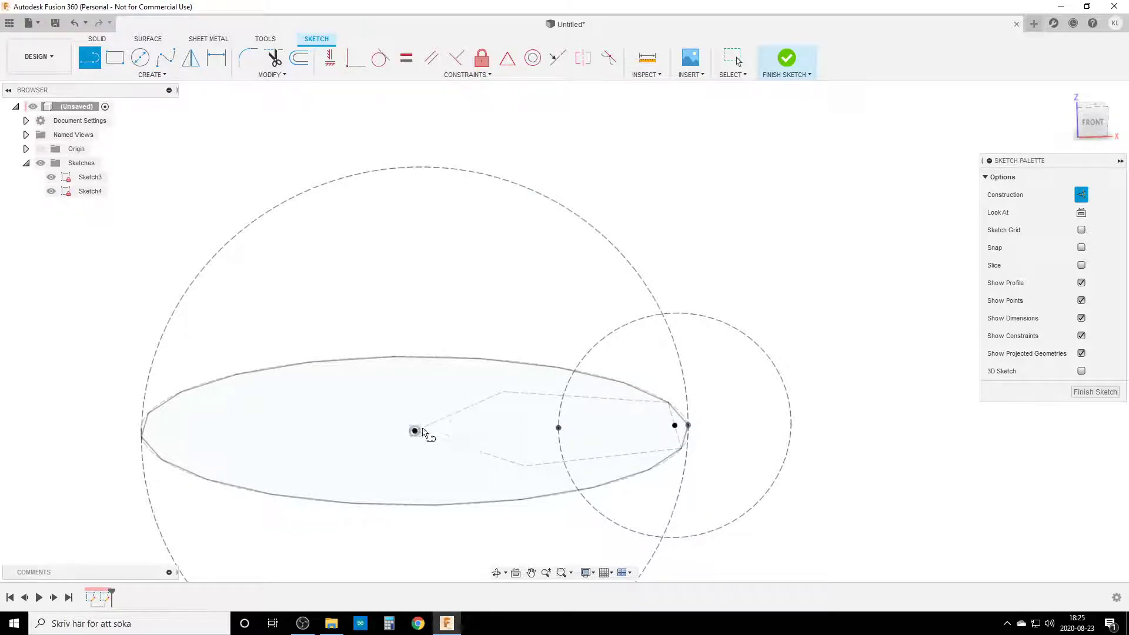
click(534, 194)
key(Escape)
key(Escape)
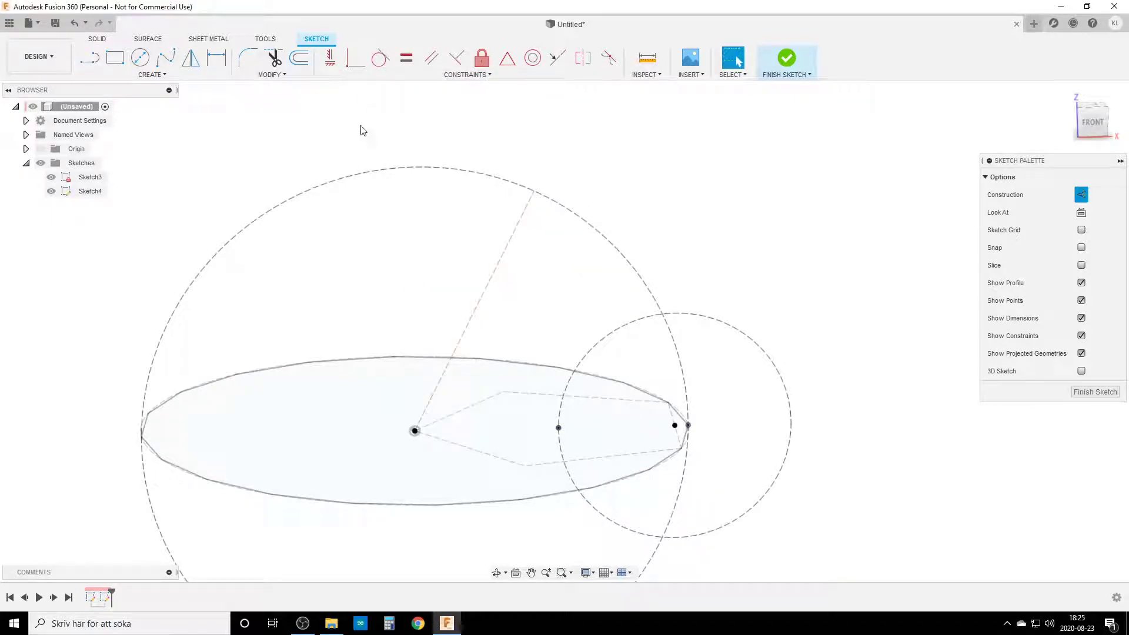
- Constrain the line's endpoint on the large circle to sit vertically above the pentagon's centre point
click(330, 61)
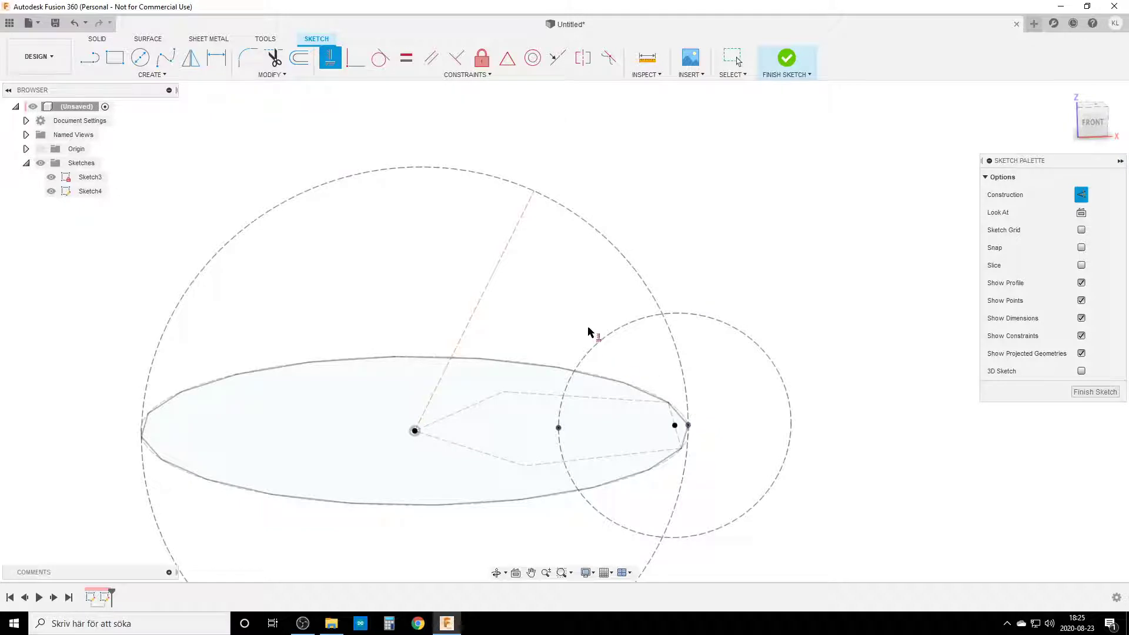
click(534, 192)
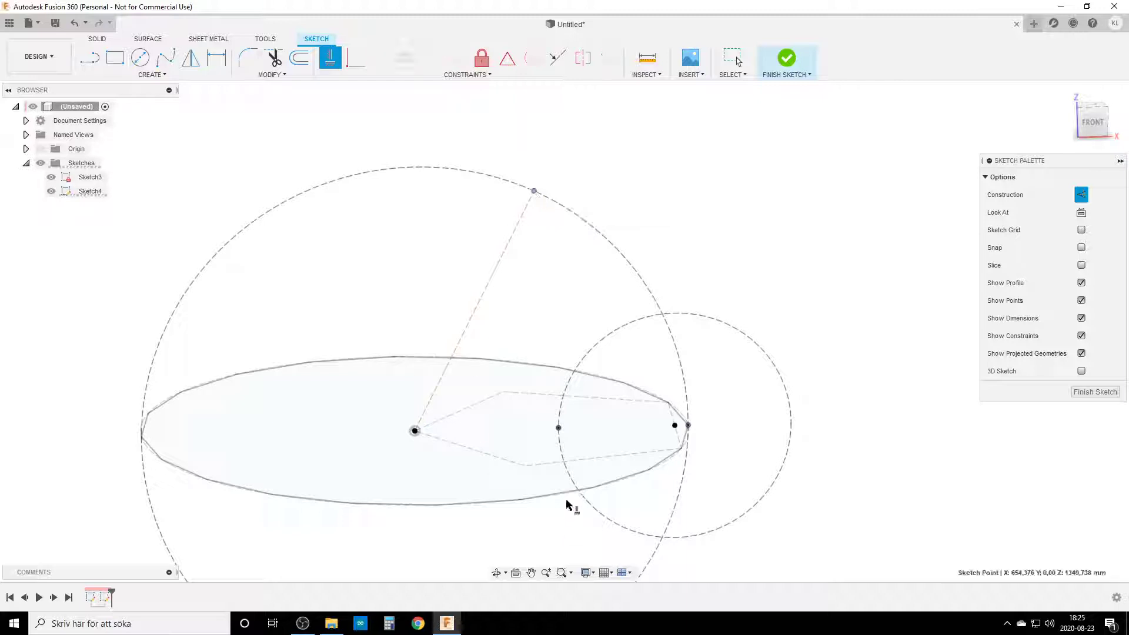
click(560, 434)
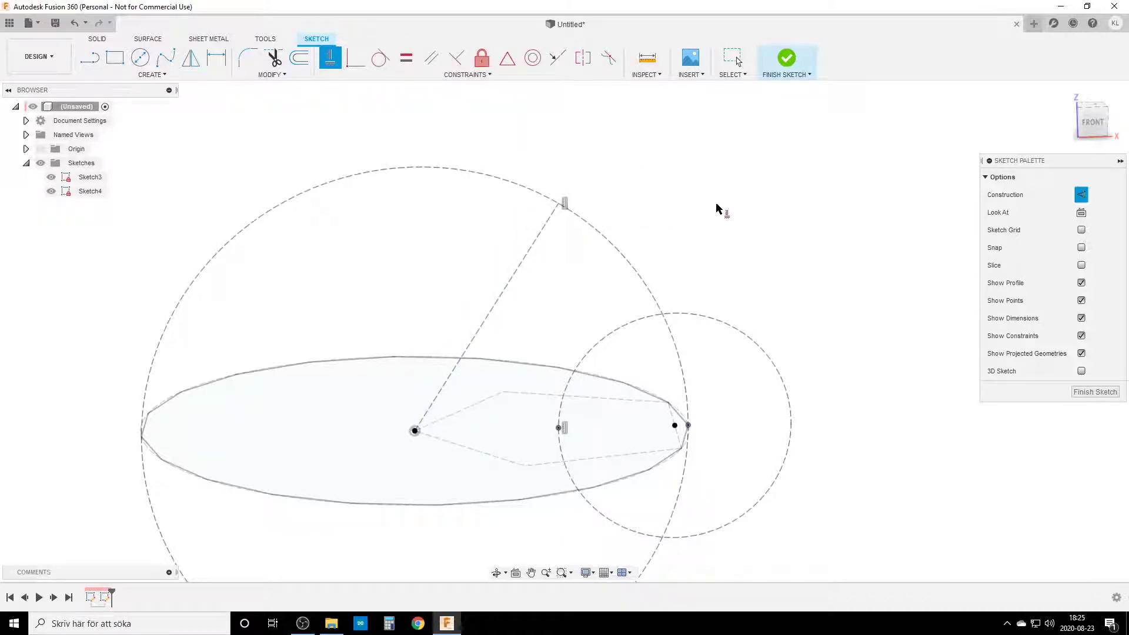
key(Escape)
- Draw a second construction line from the origin to the large vertical circle and make it tangent to the smaller circle
key(l)
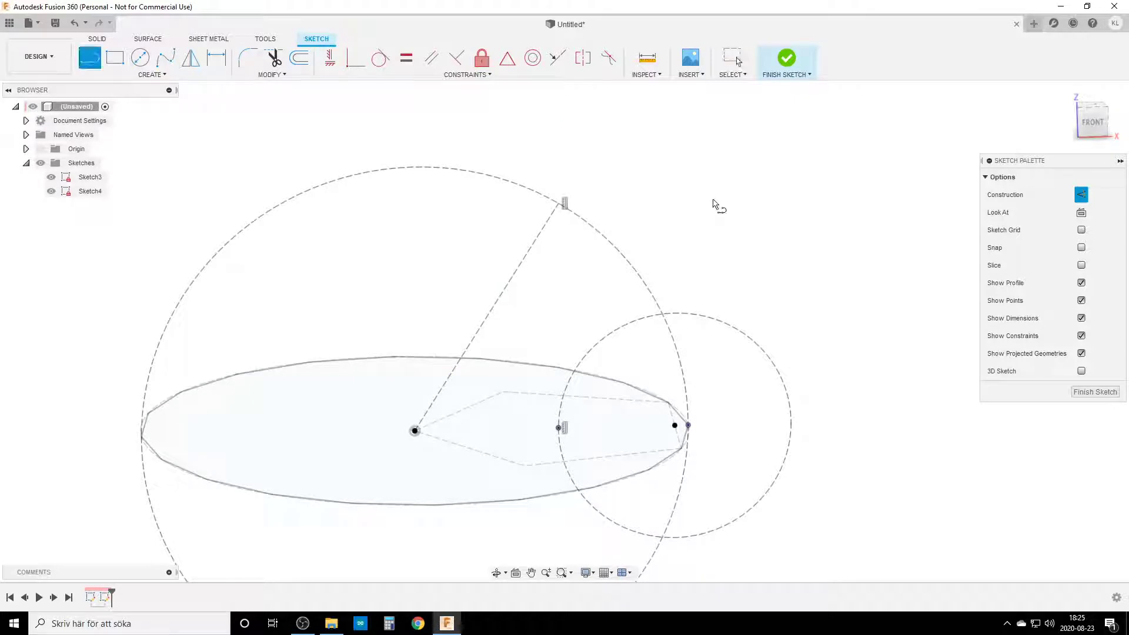
click(414, 431)
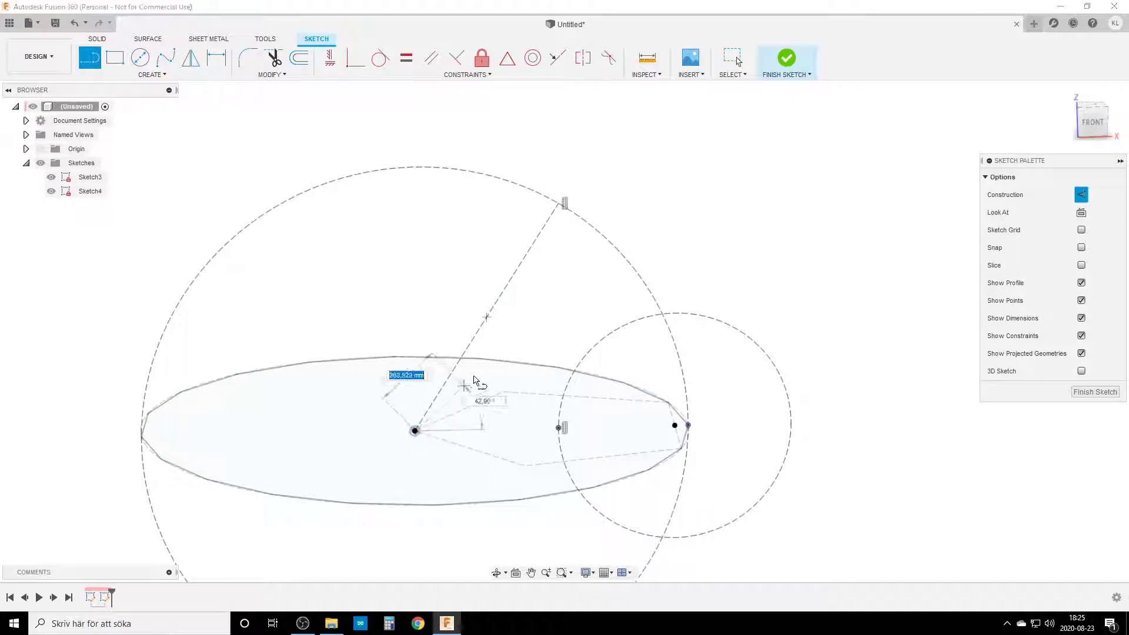
double_click(636, 274)
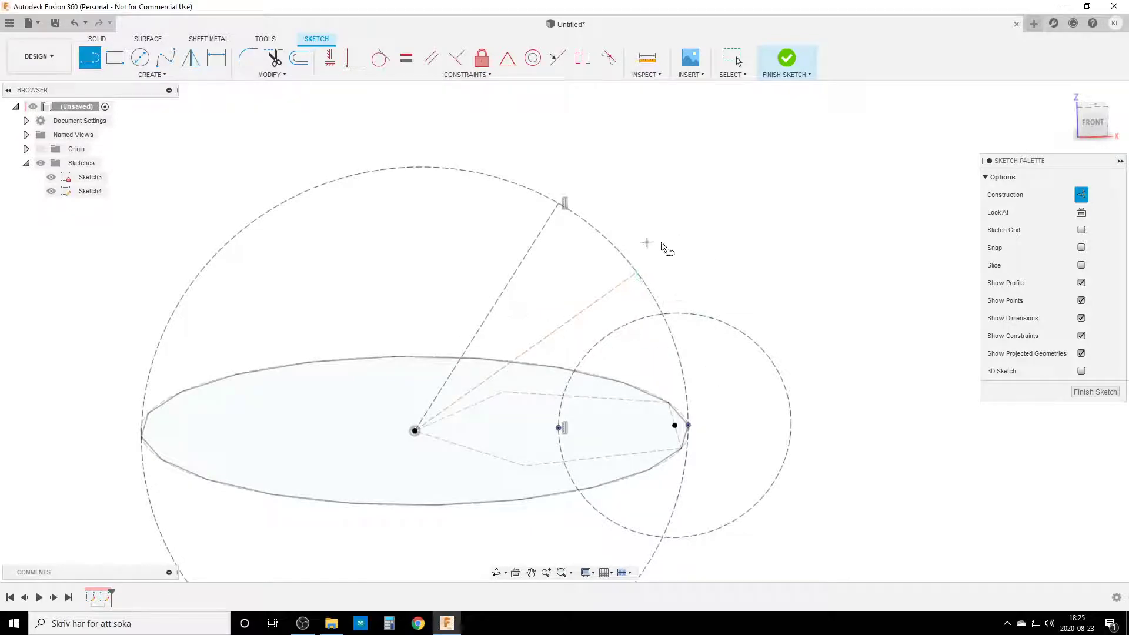
click(379, 59)
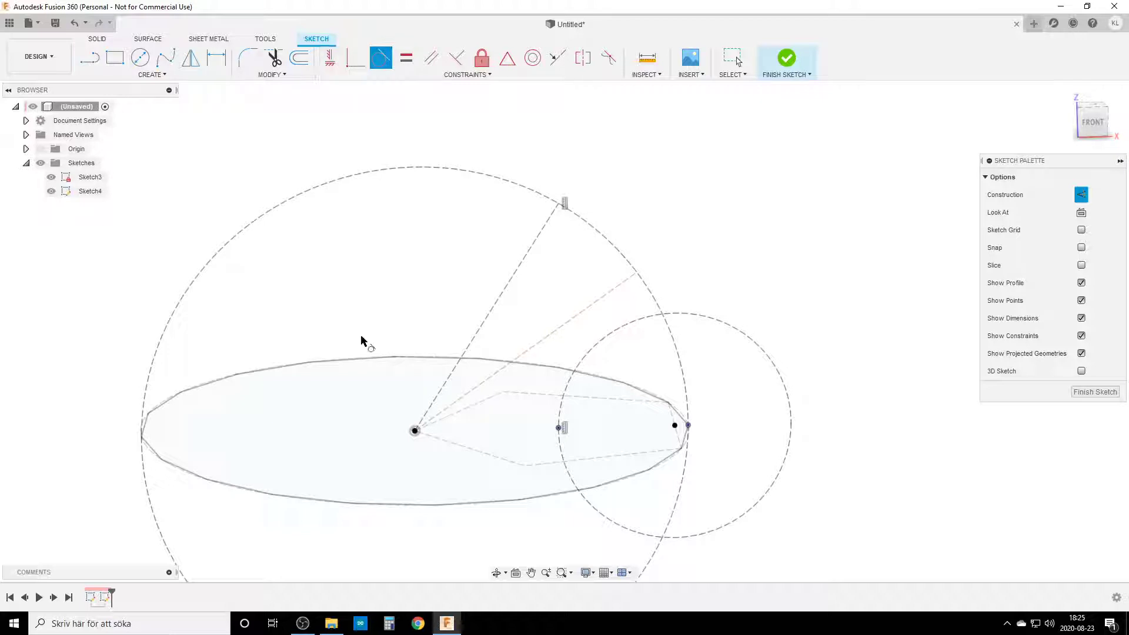
click(602, 346)
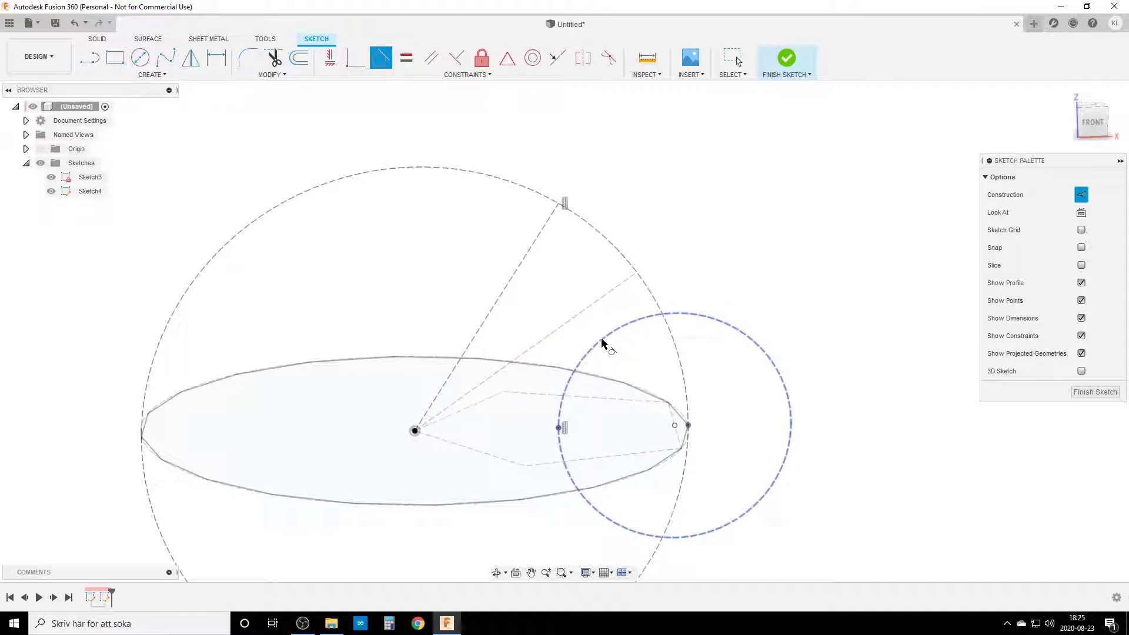
click(590, 307)
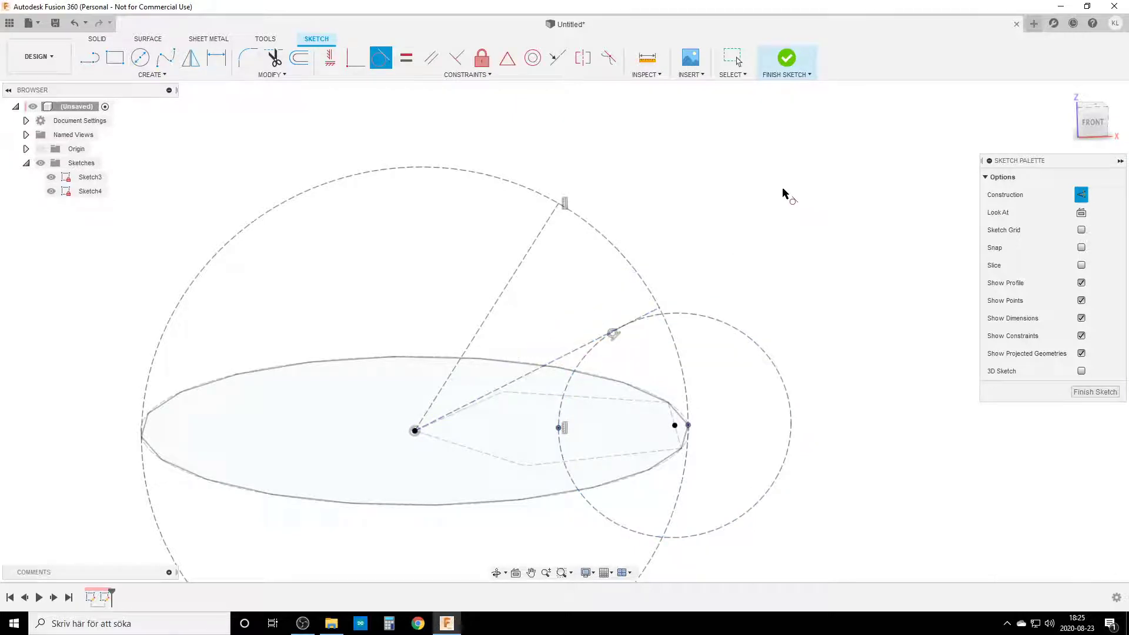
- Draw a construction line from the tangent line's outer endpoint perpendicular to the first radial line
key(l)
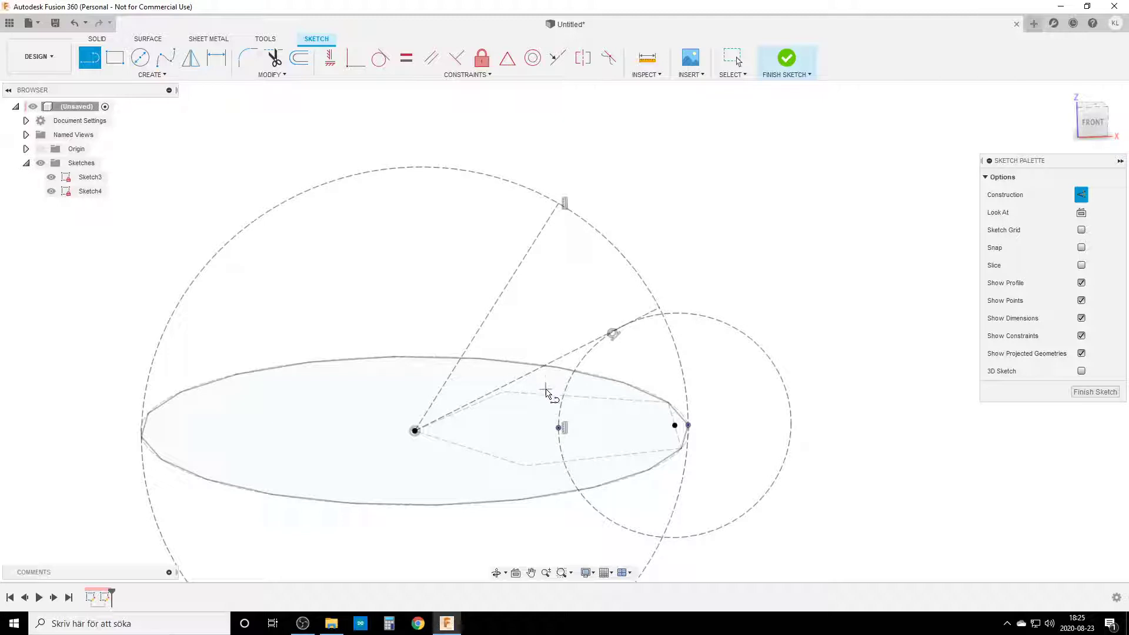
click(659, 309)
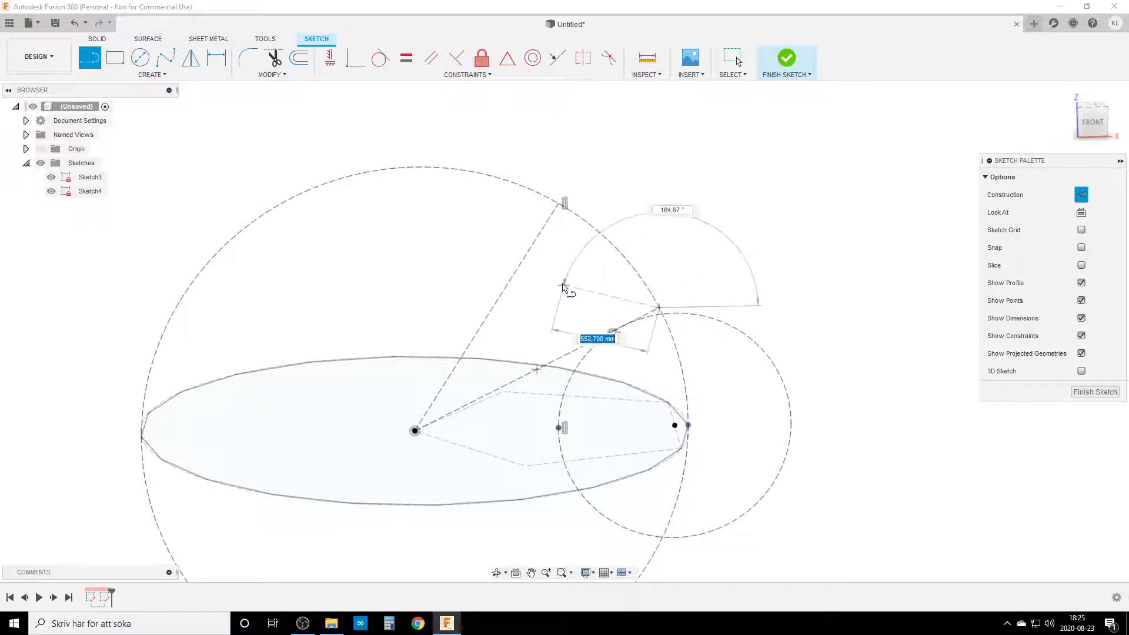
click(538, 238)
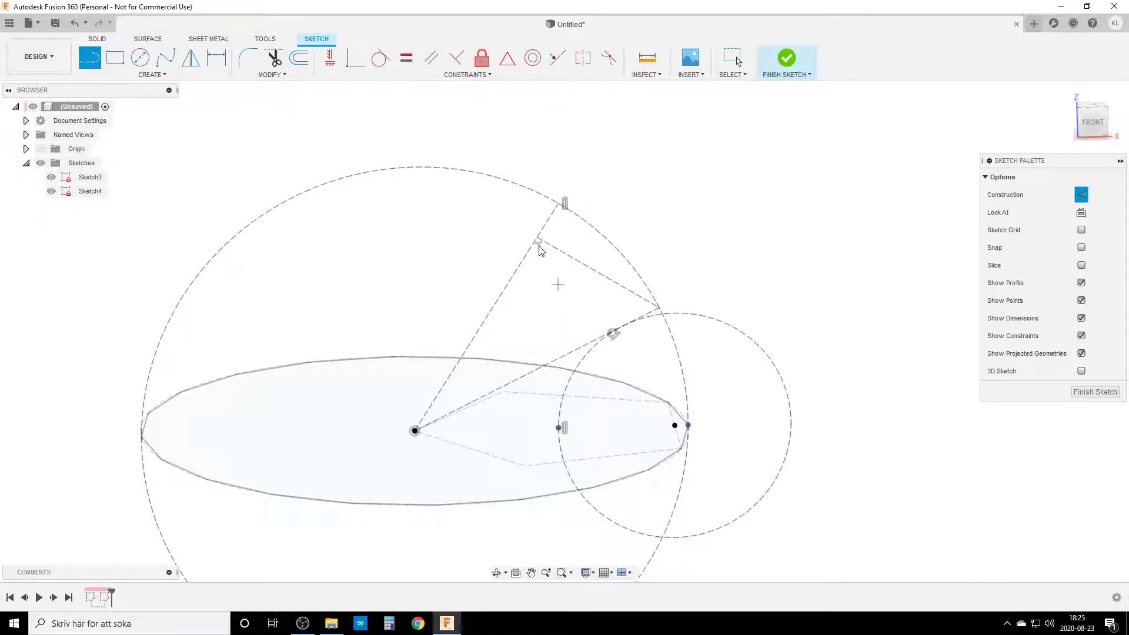
key(Escape)
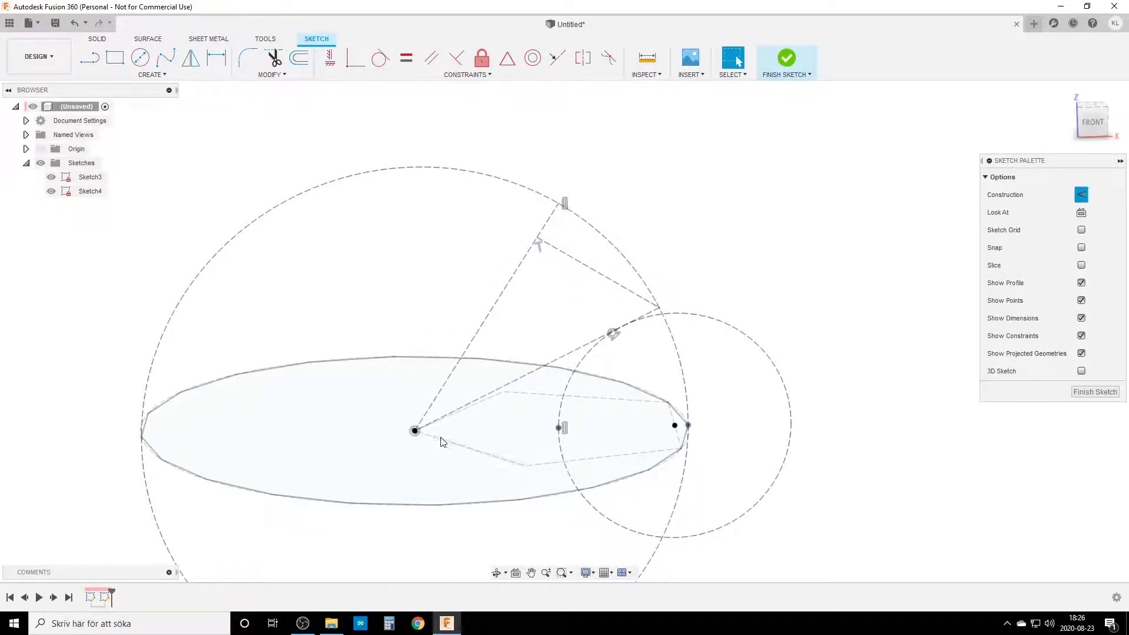
- Draw a third construction line from the origin to the large circle, between the two existing radial lines
key(l)
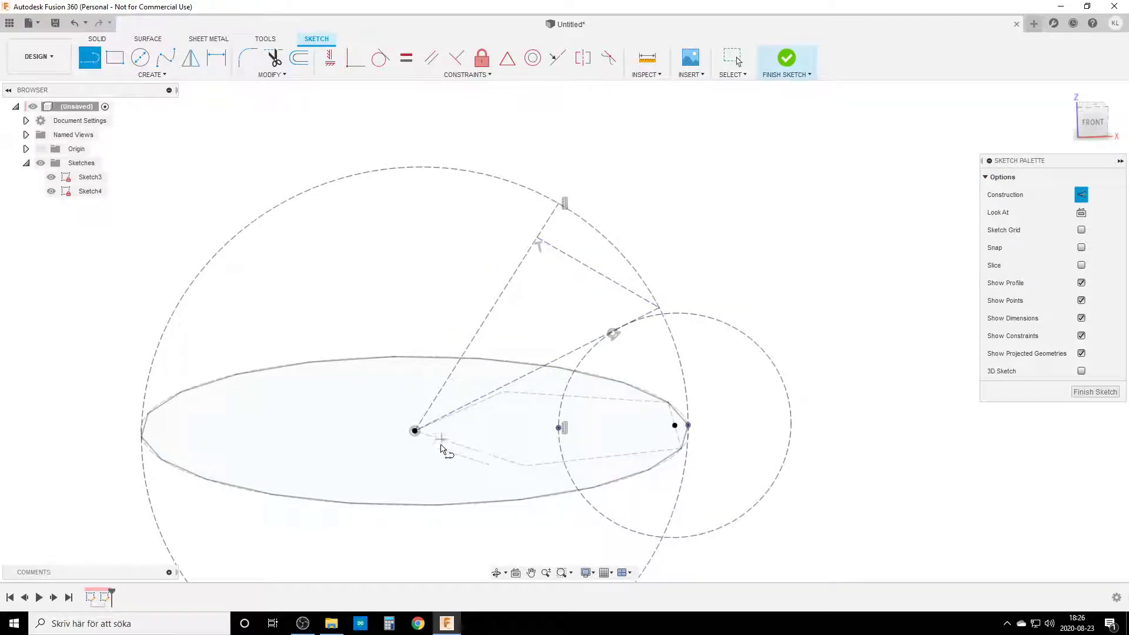
click(414, 431)
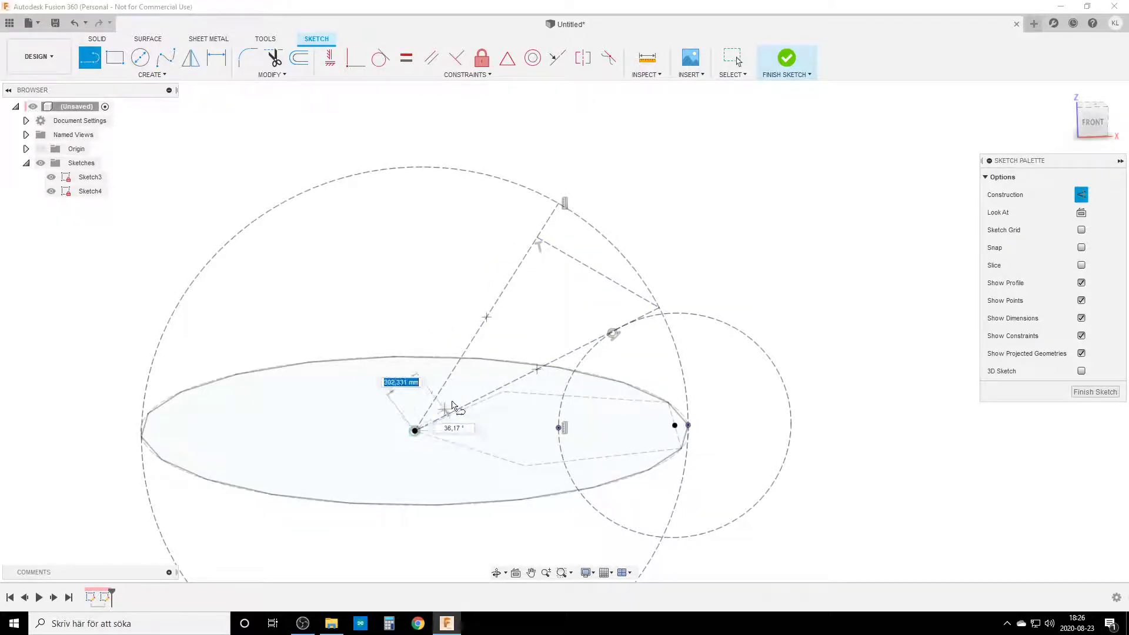
double_click(627, 261)
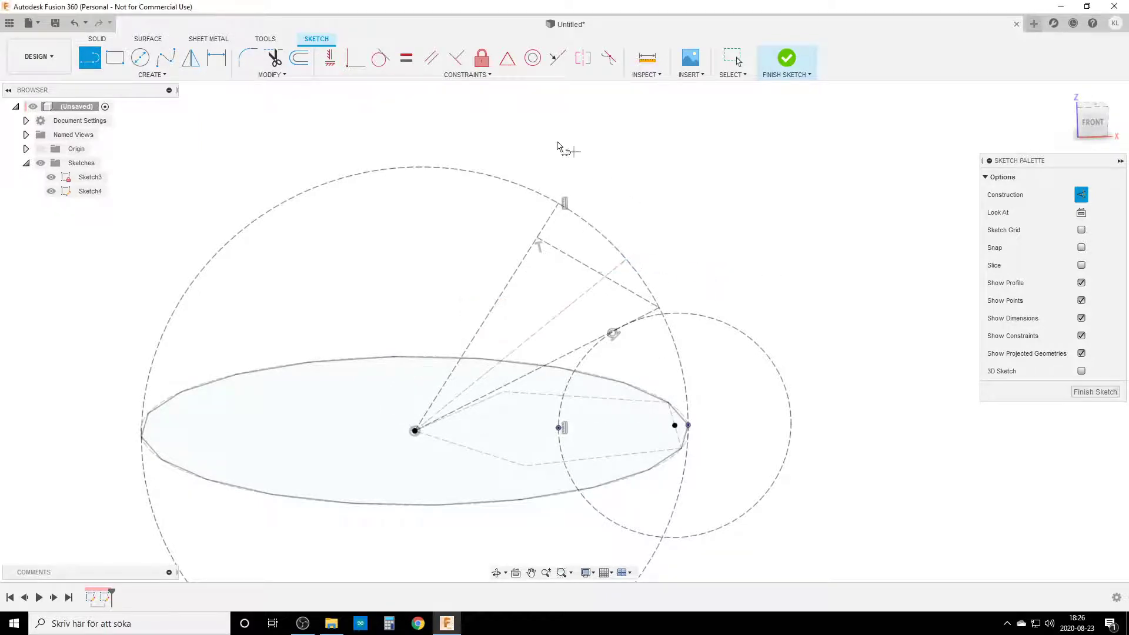
- Make the third radial line coincident with the midpoint of the perpendicular construction line between the other two radial lines
key(Escape)
click(355, 57)
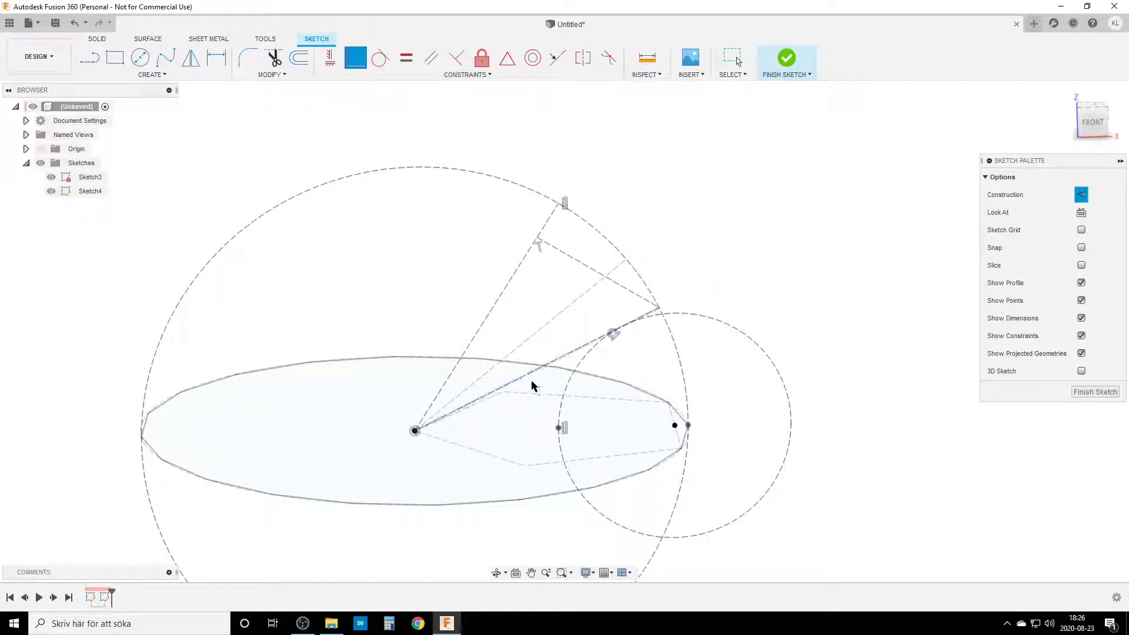
click(596, 272)
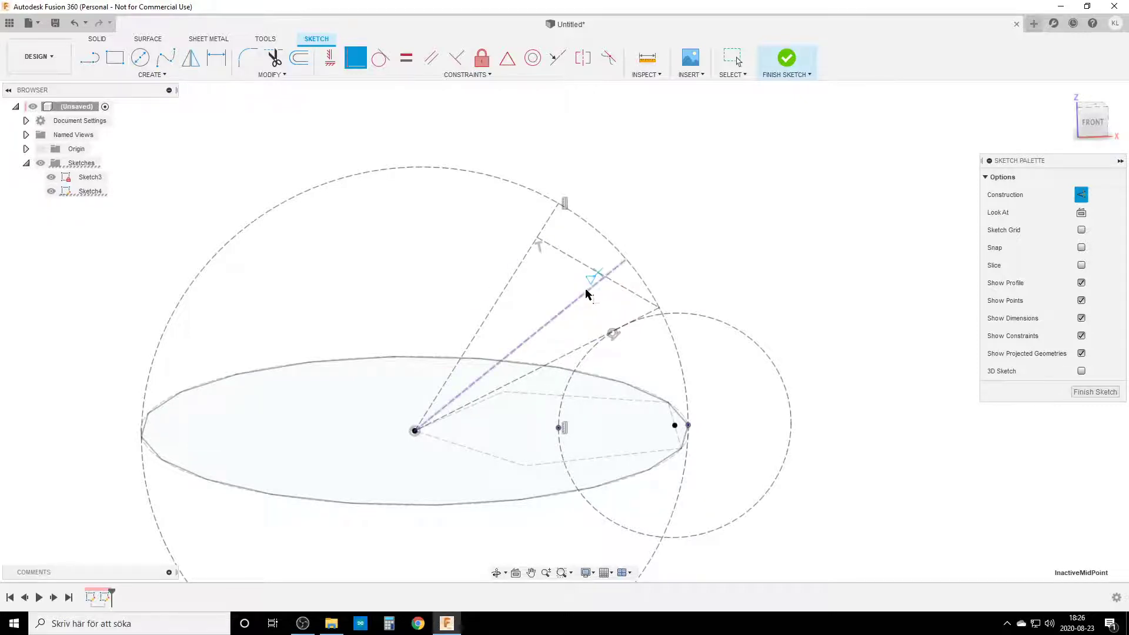
click(587, 293)
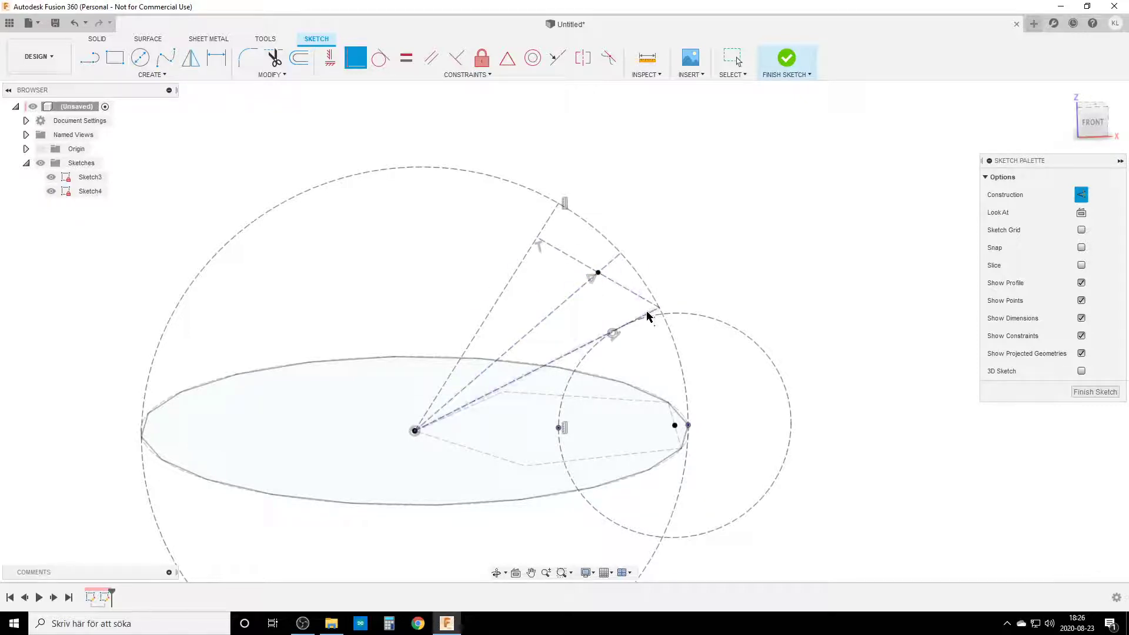
key(Escape)
- Draw a construction line from the third radial line's outer endpoint perpendicular to the tangent radial line
scroll(587, 311, up, 2)
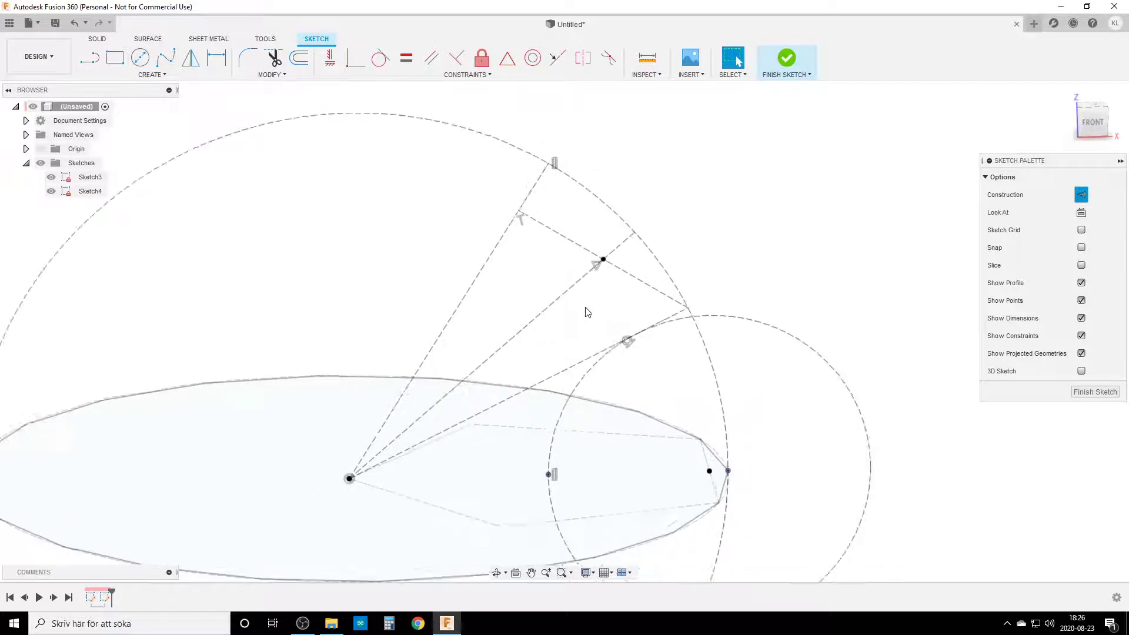
scroll(606, 322, down, 1)
key(l)
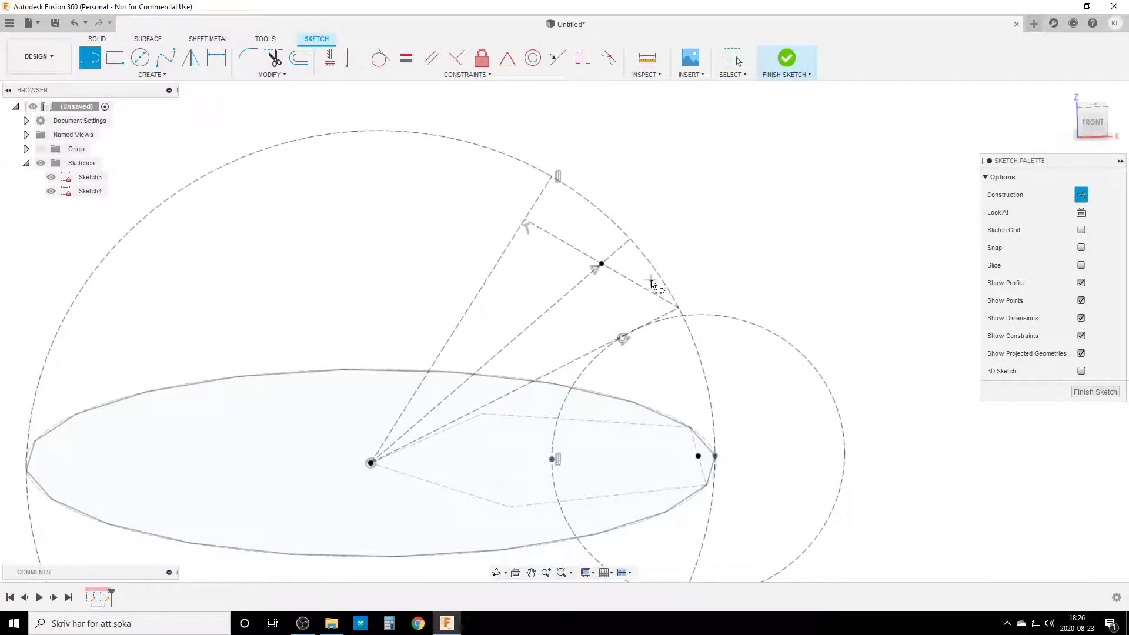
click(630, 239)
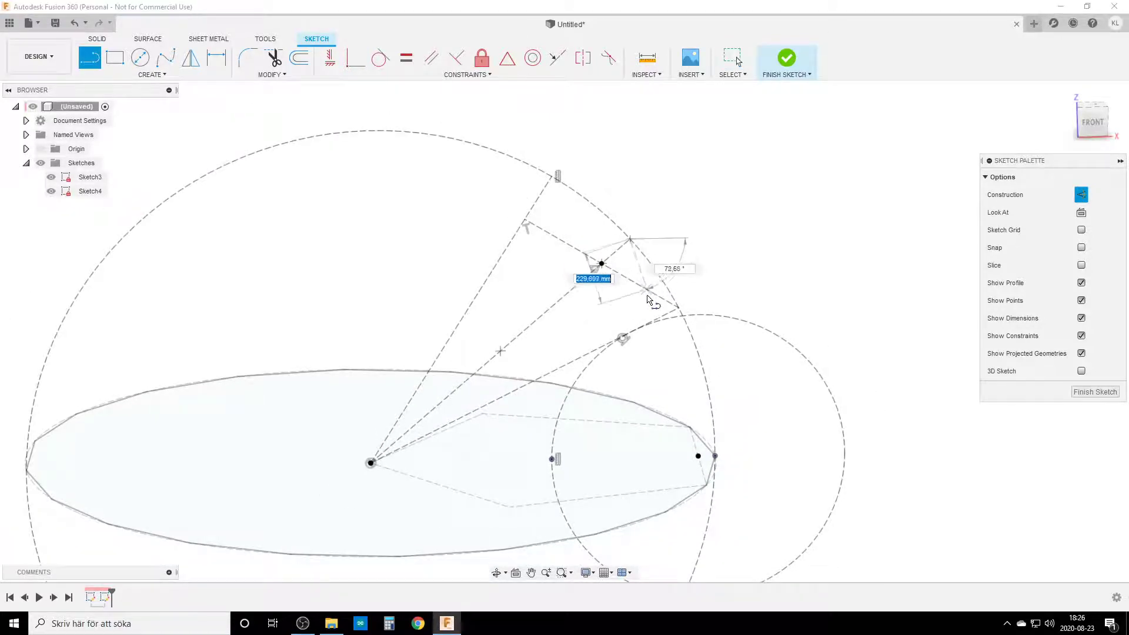
click(665, 316)
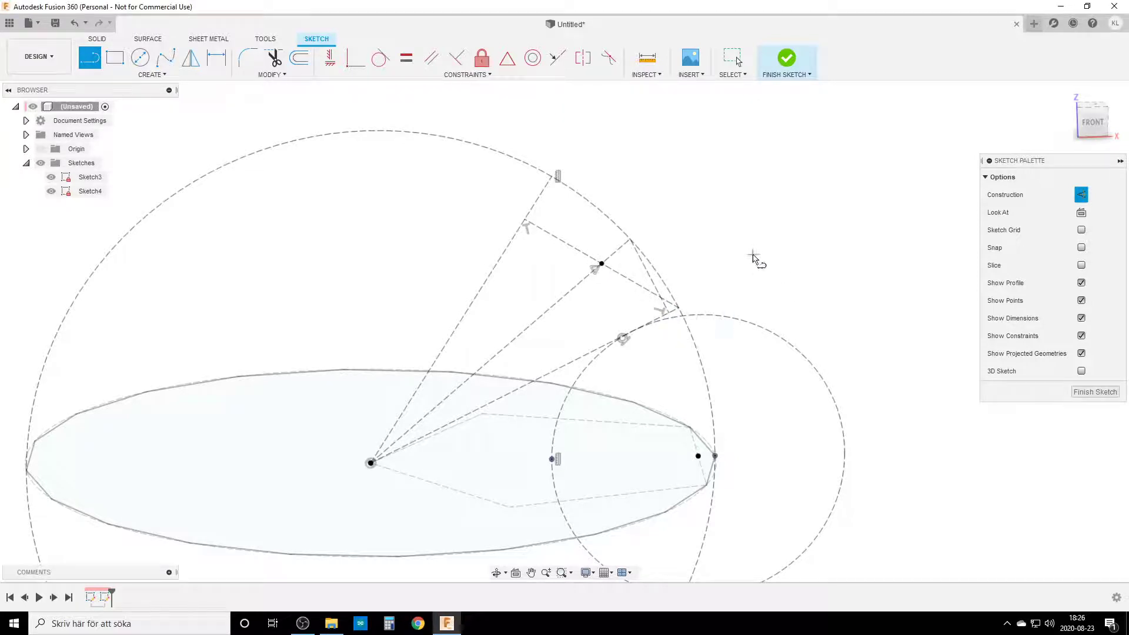
key(Escape)
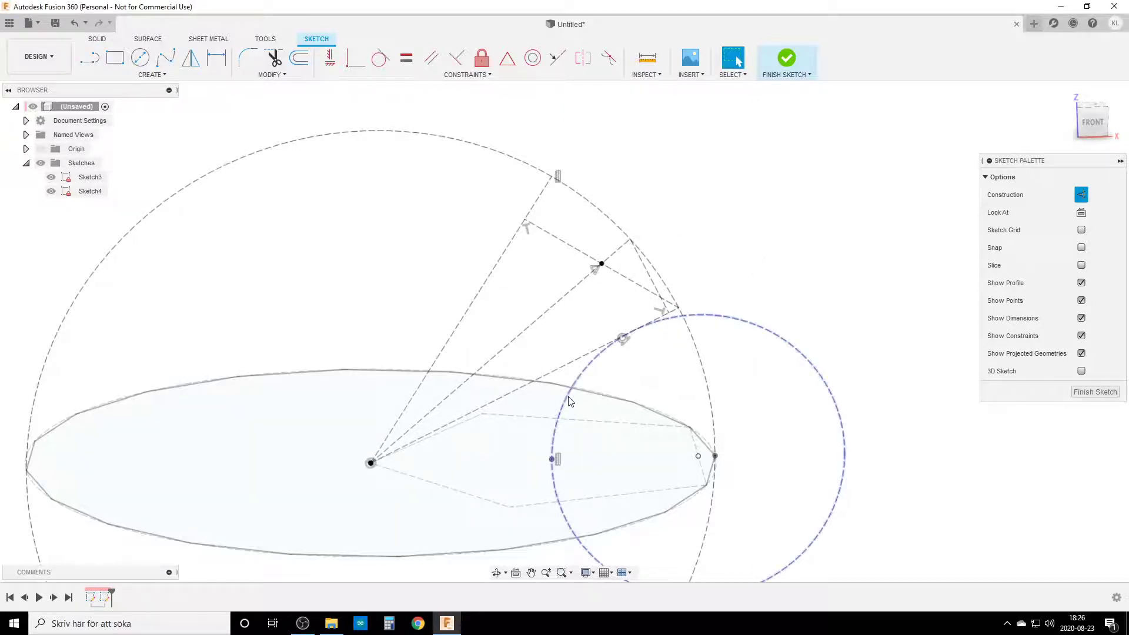
- Convert the short new perpendicular line and the first radial line from construction to normal lines, and finish the sketch
click(646, 272)
click(1082, 194)
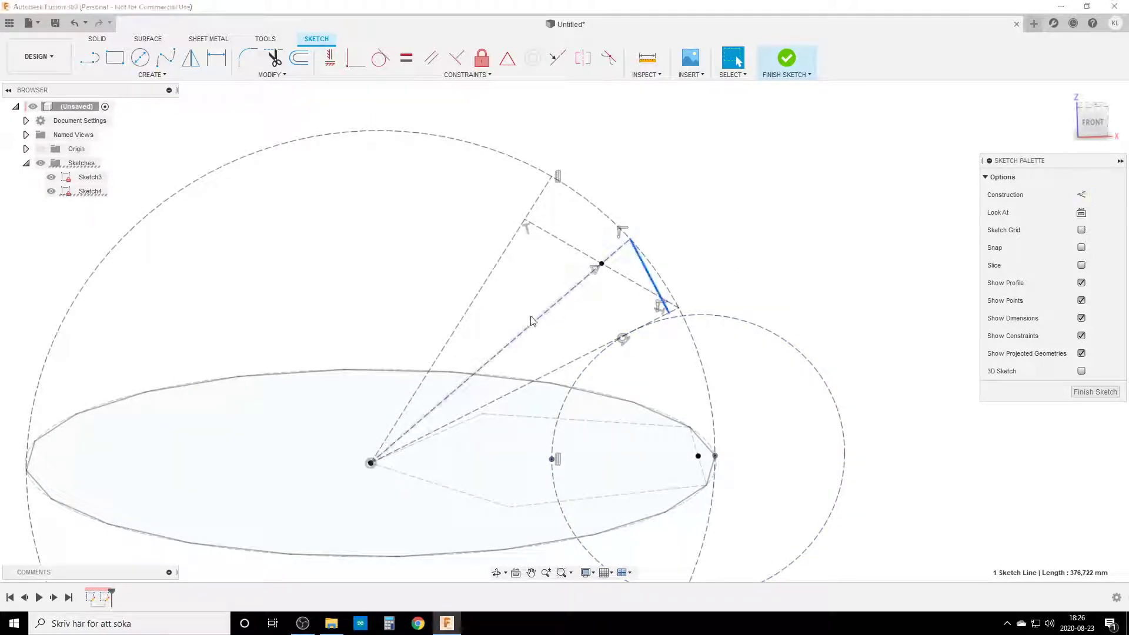
click(499, 263)
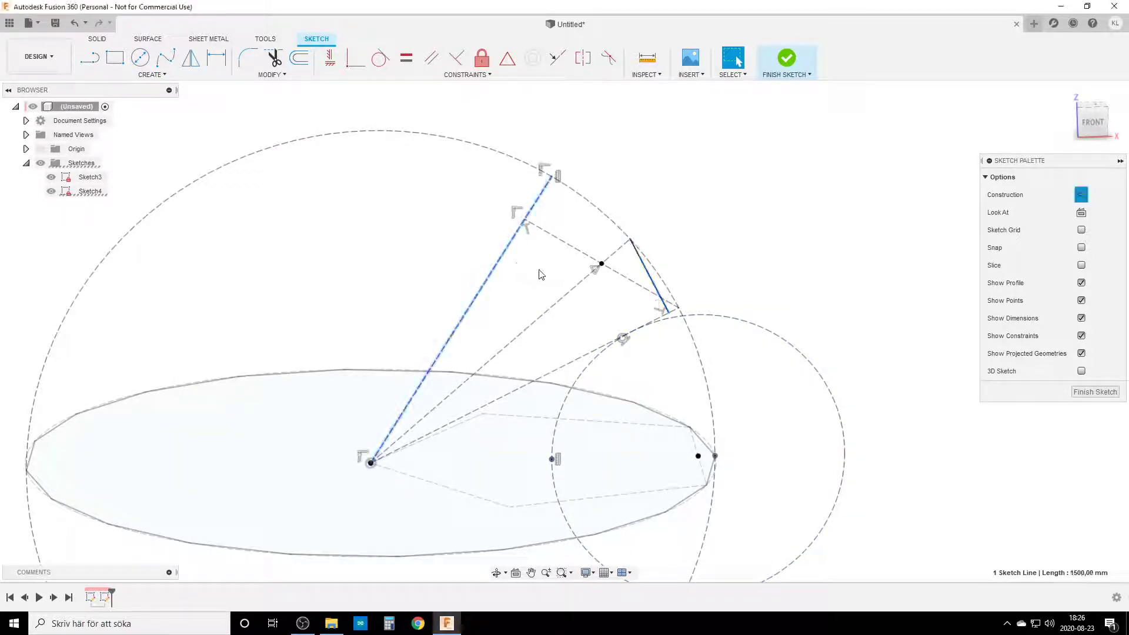
click(1082, 195)
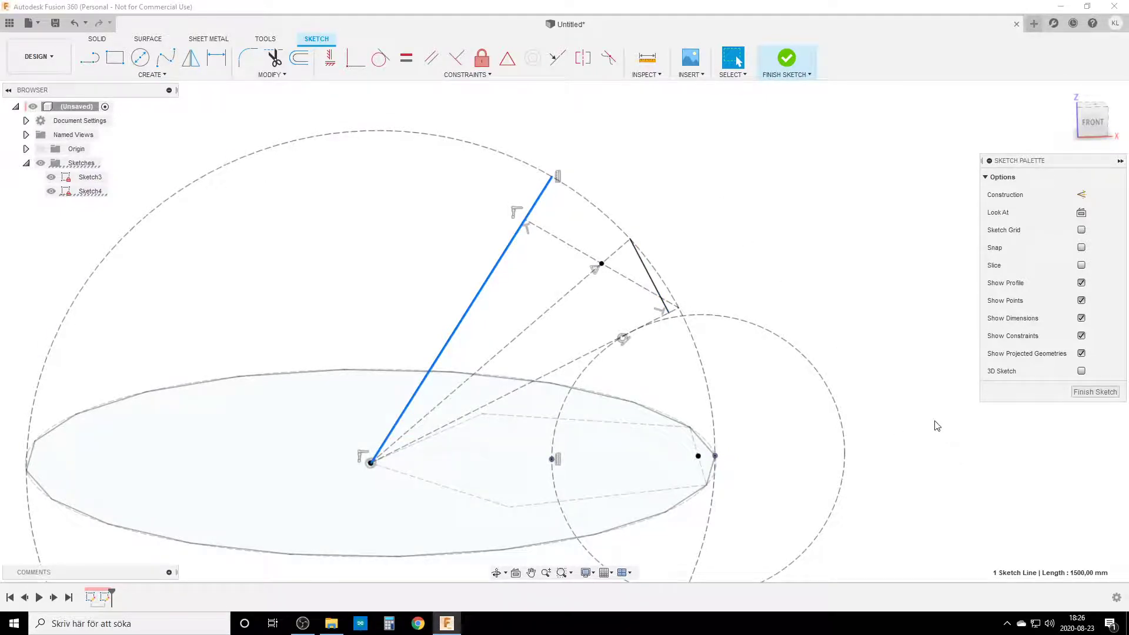
scroll(936, 425, down, 2)
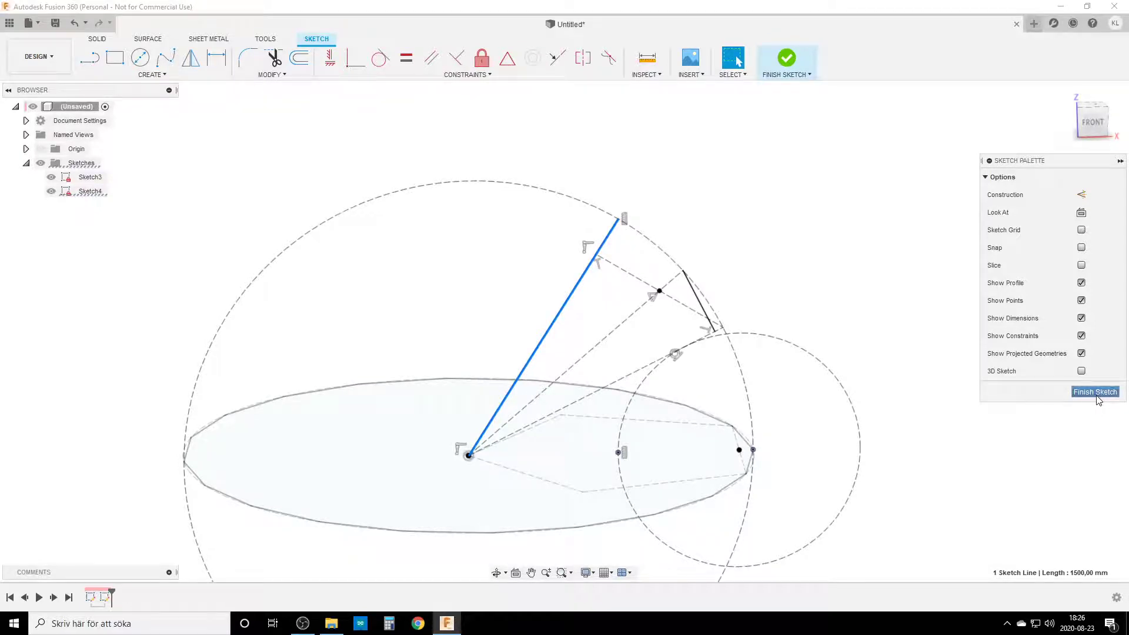
click(1094, 391)
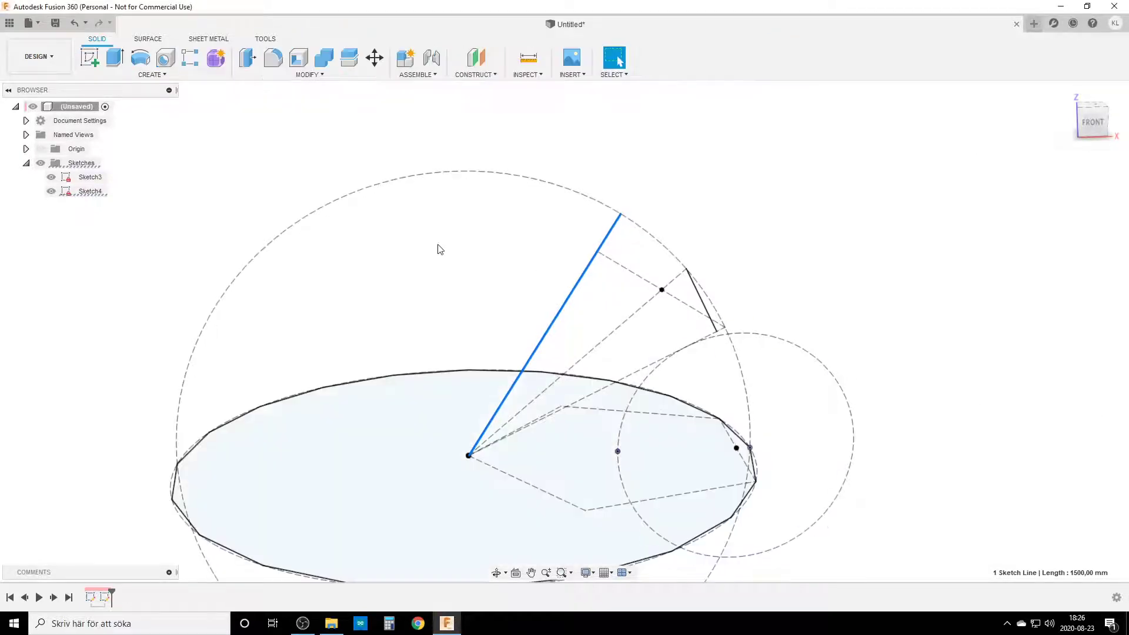
click(474, 74)
click(491, 103)
scroll(435, 223, down, 2)
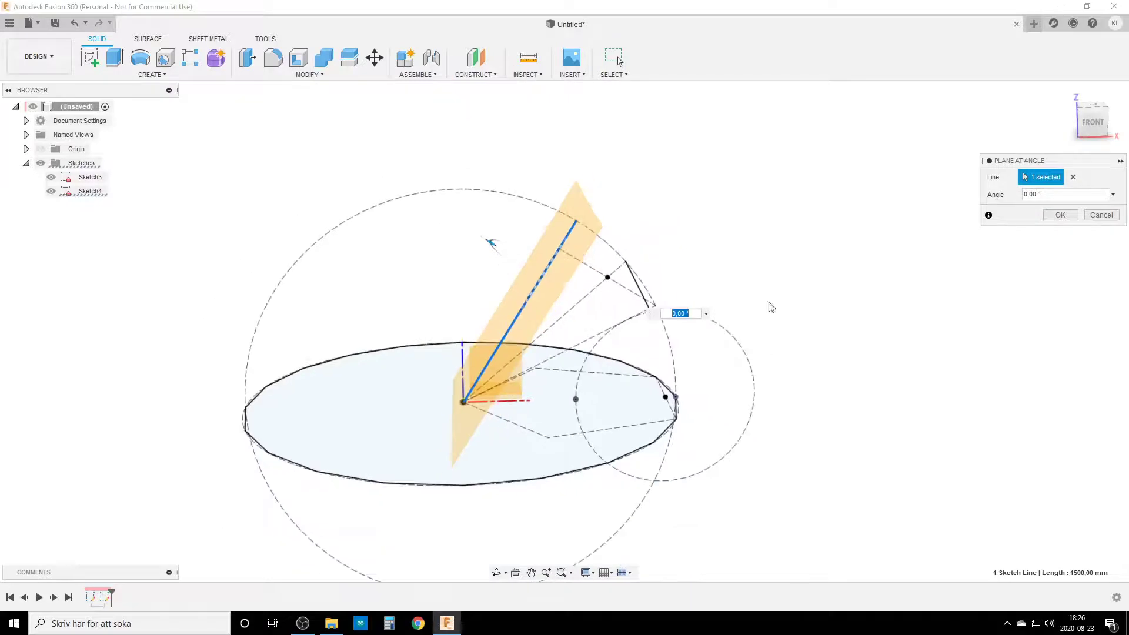
click(1102, 216)
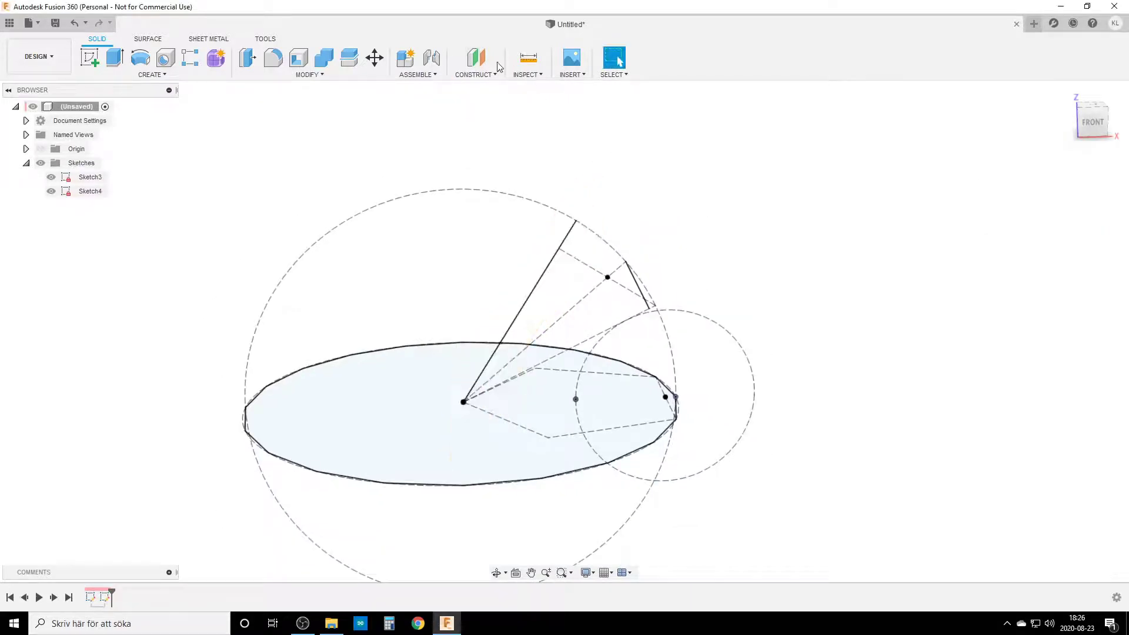
- Create a Plane at Angle of 0° through the short solid line near the large circle
click(474, 75)
click(503, 104)
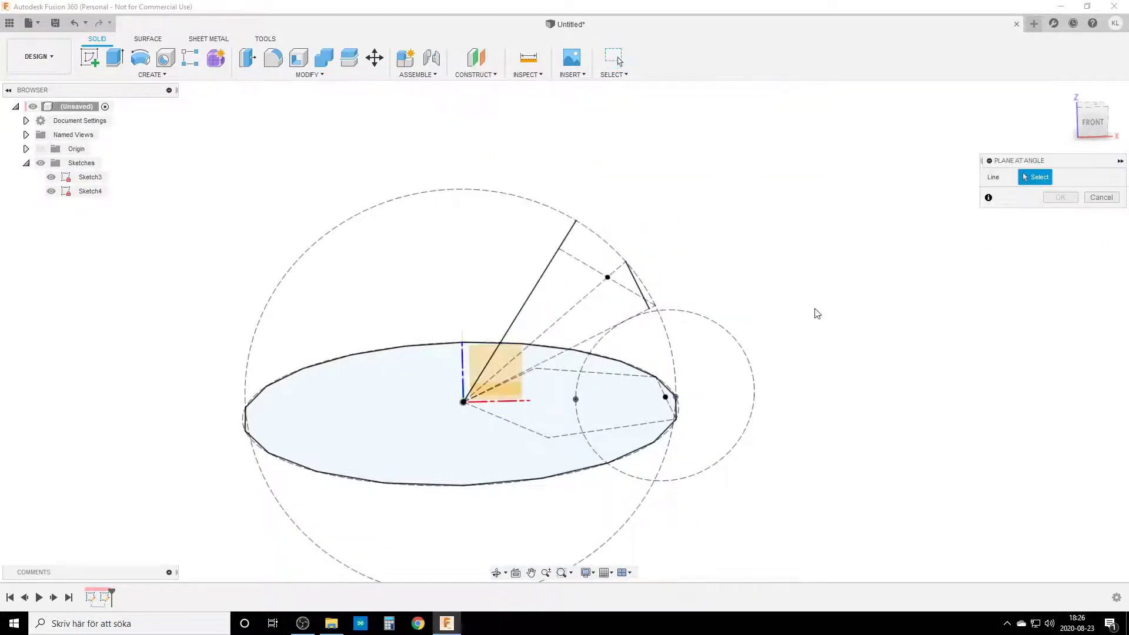
shift+middle_drag(719, 302, 680, 305)
scroll(655, 338, up, 3)
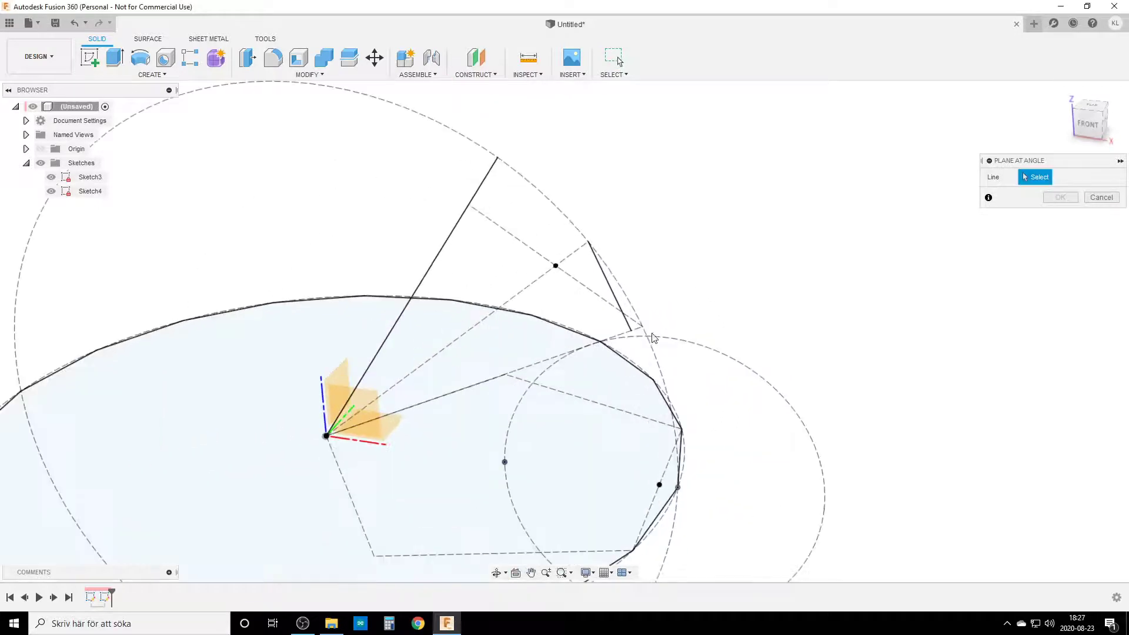
click(624, 318)
scroll(710, 387, down, 4)
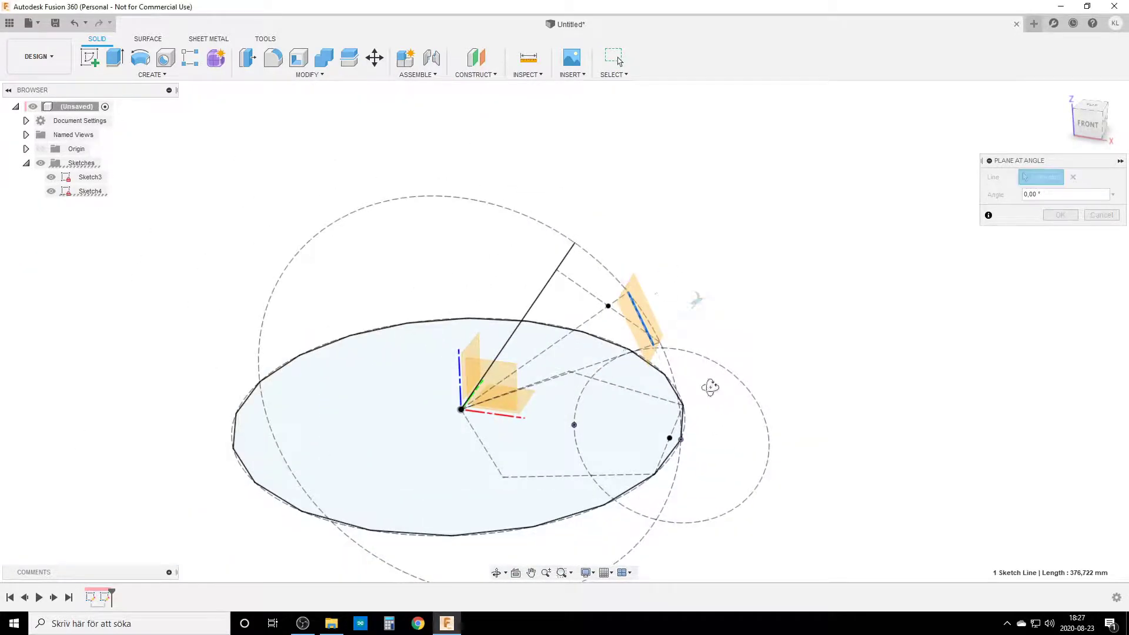
shift+middle_drag(710, 387, 769, 347)
click(1061, 215)
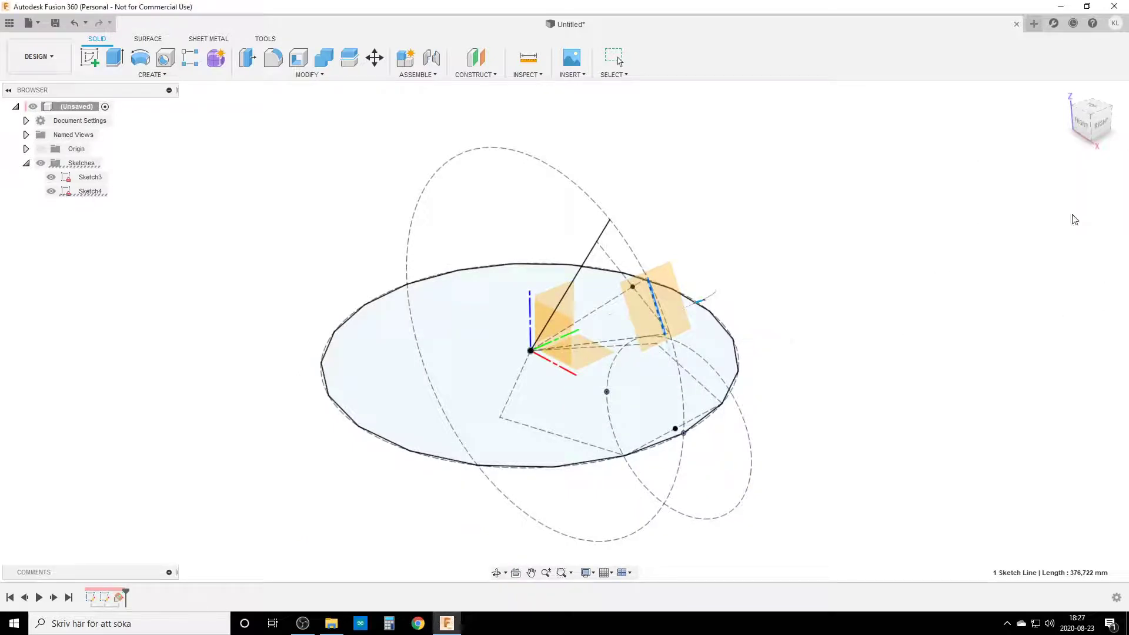
- Start a sketch on the new angled plane and project the short solid line into it
click(89, 57)
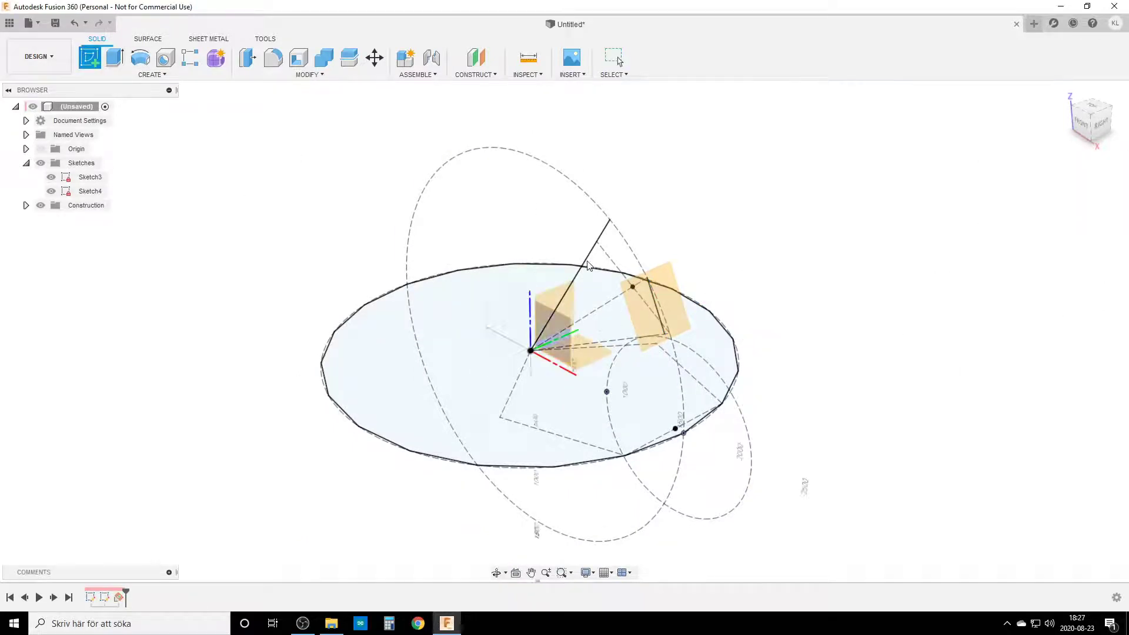
click(661, 282)
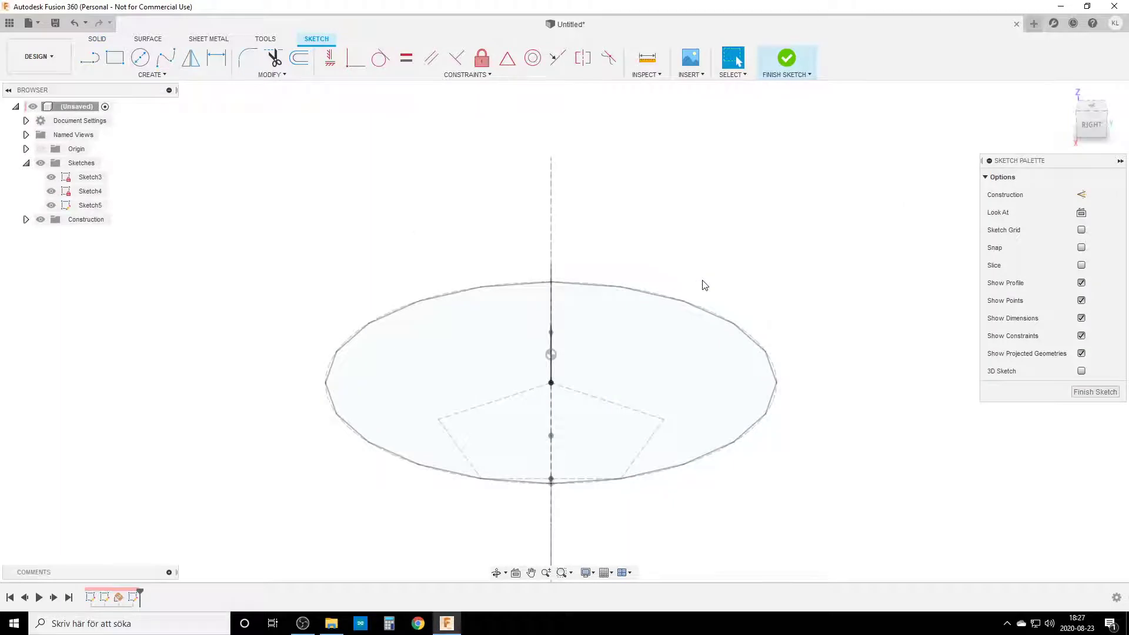
key(p)
mouse_move(477, 389)
shift+middle_down()
mouse_move(565, 473)
mouse_move(504, 390)
mouse_move(638, 293)
shift+middle_up()
click(643, 312)
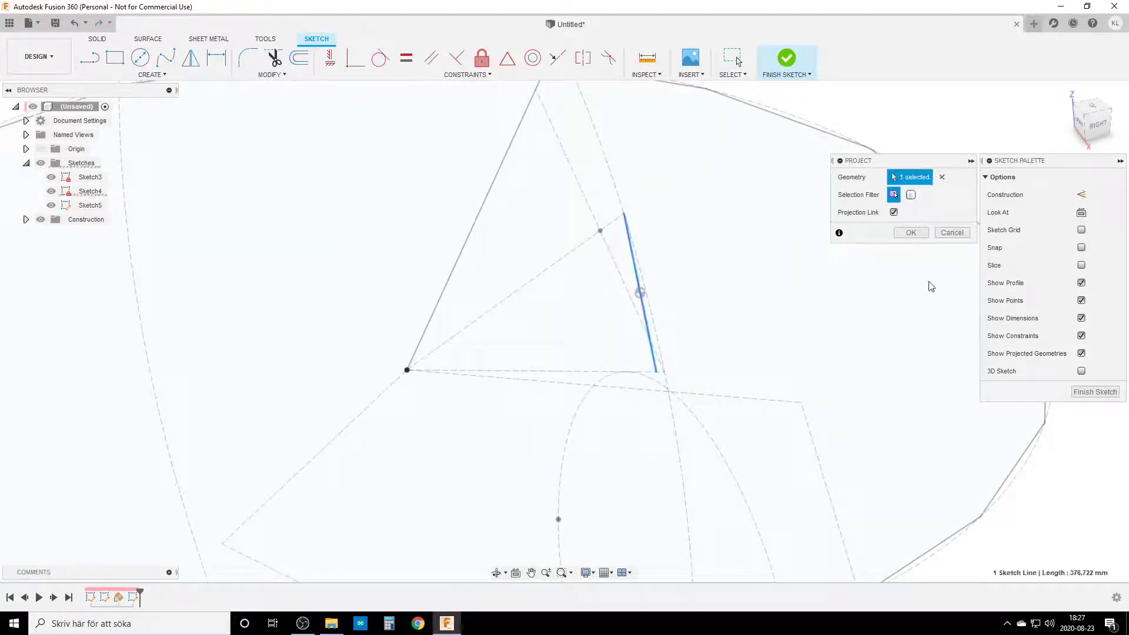
click(910, 235)
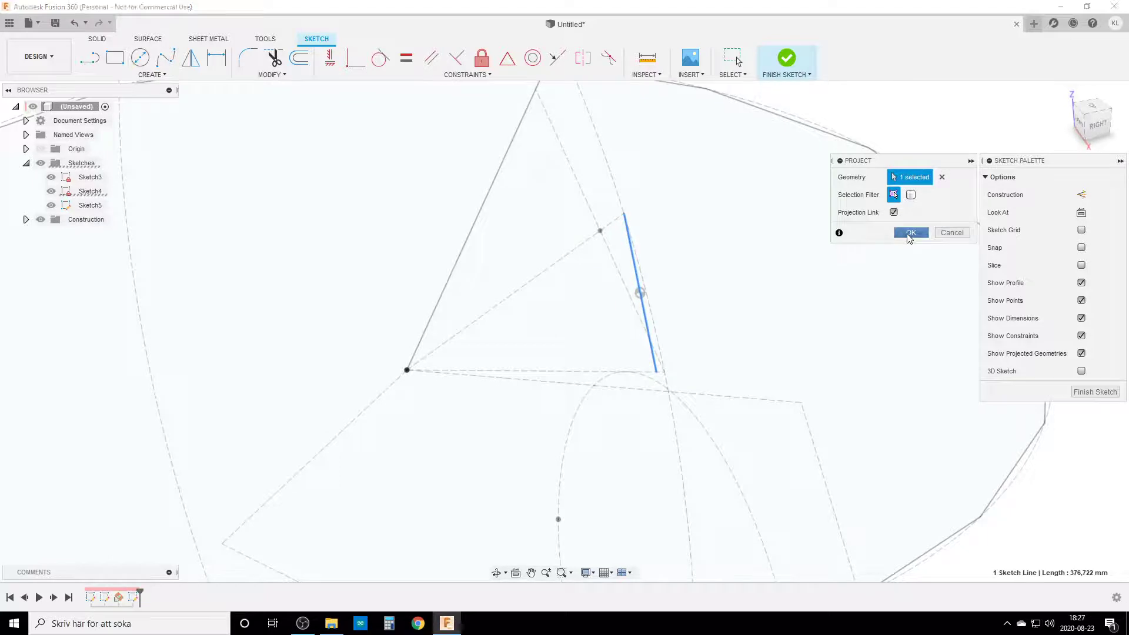
- Draw a circumscribed five-sided polygon centred on the projected line's lower endpoint, with a radius of about 270 mm
click(150, 74)
mouse_move(142, 144)
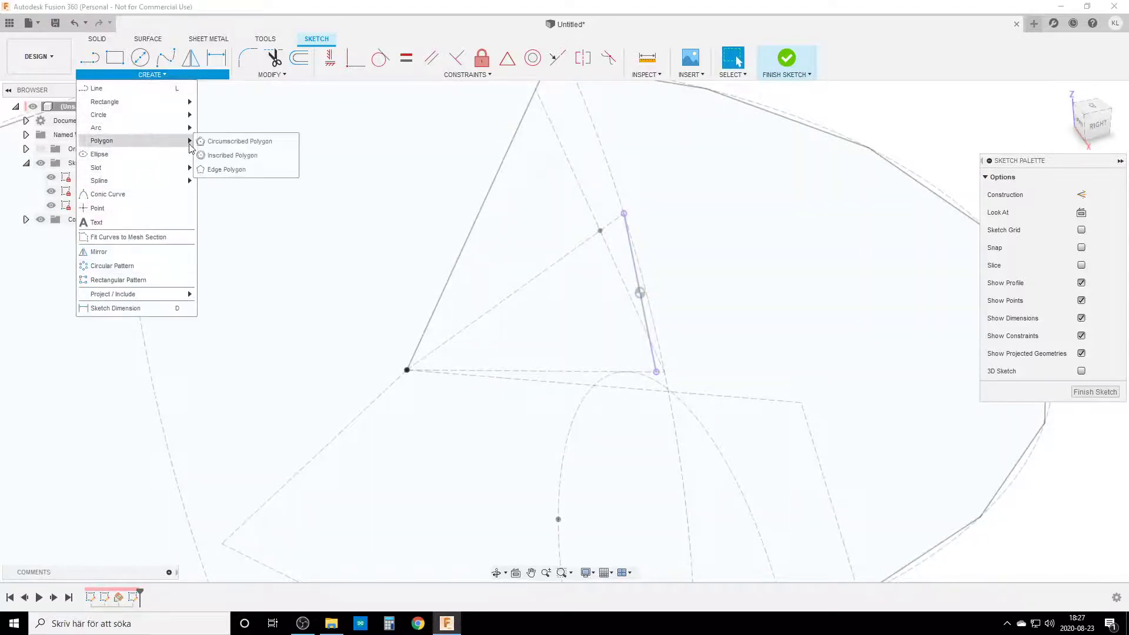
click(238, 140)
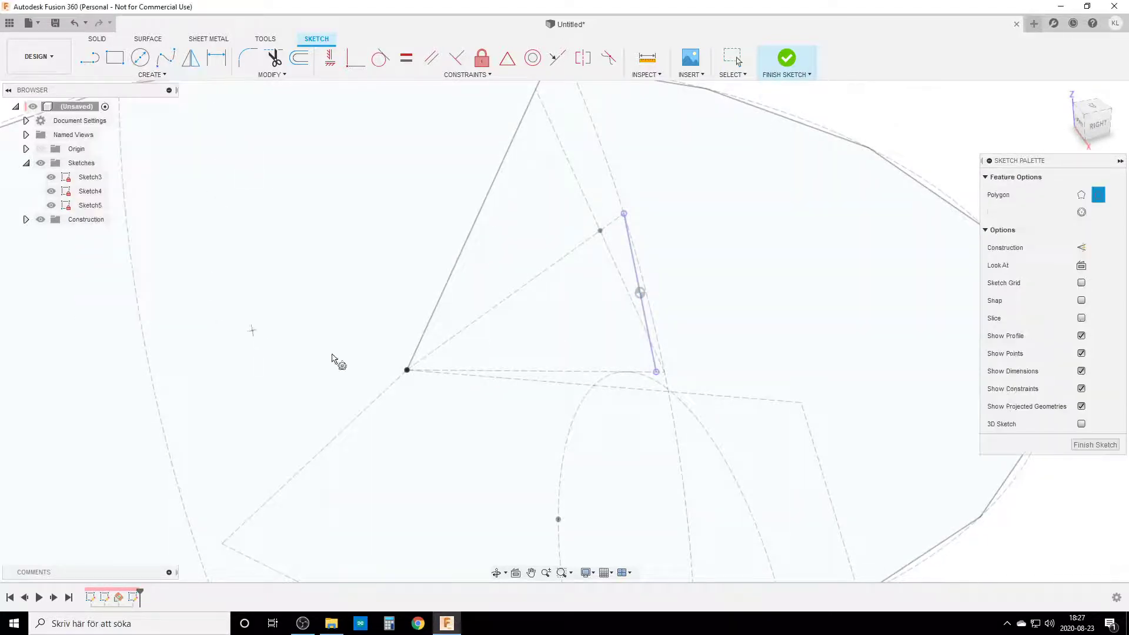
click(656, 372)
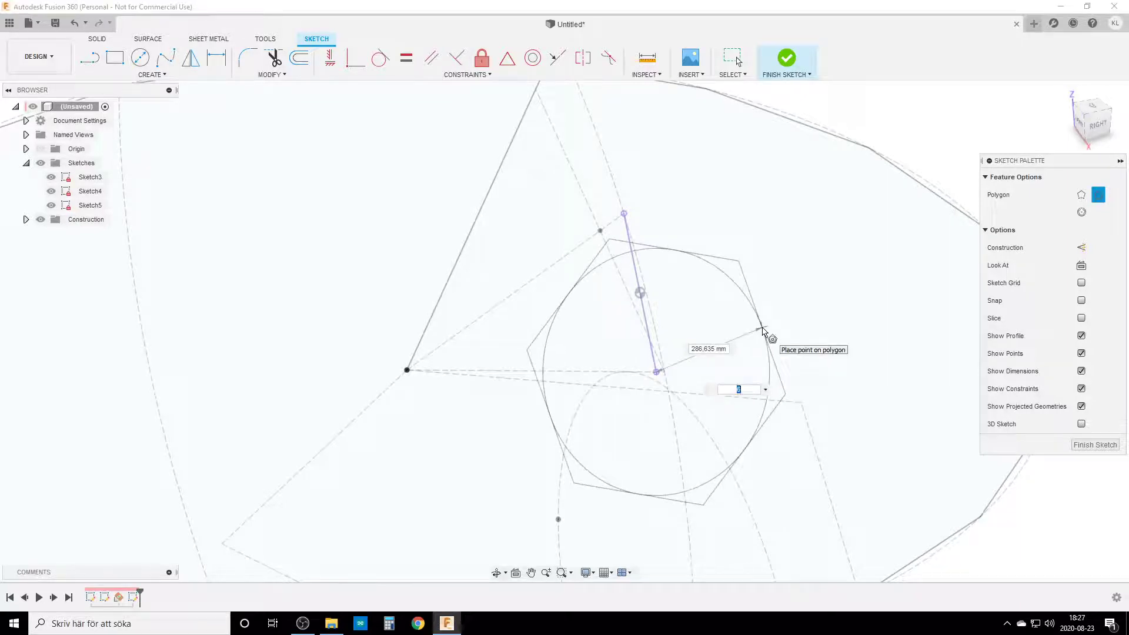
text(5)
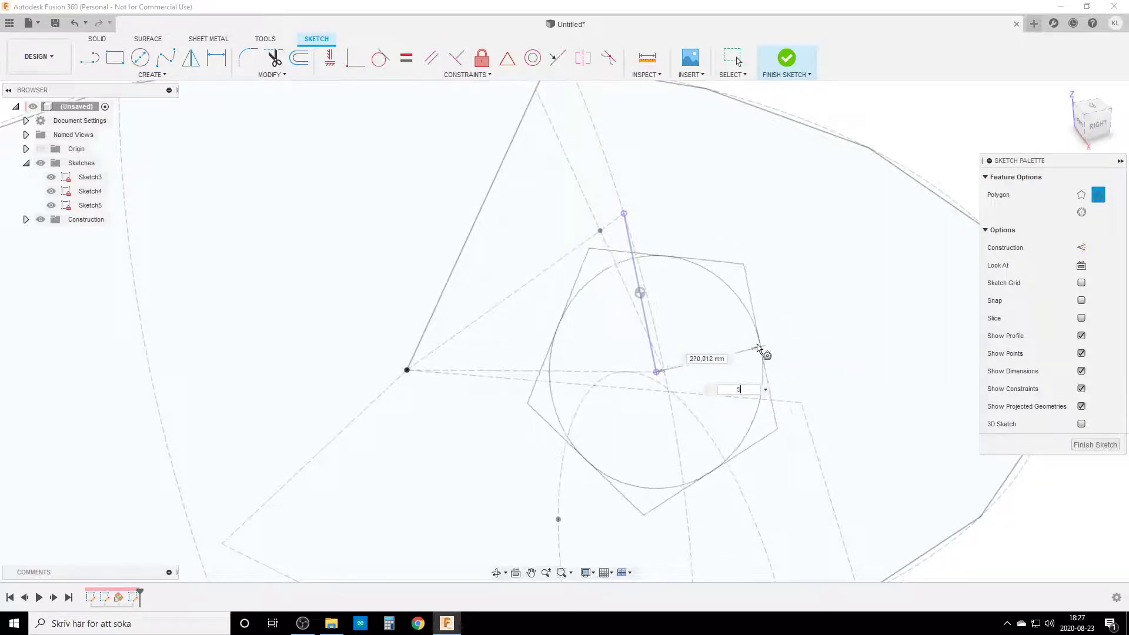
click(759, 349)
key(Escape)
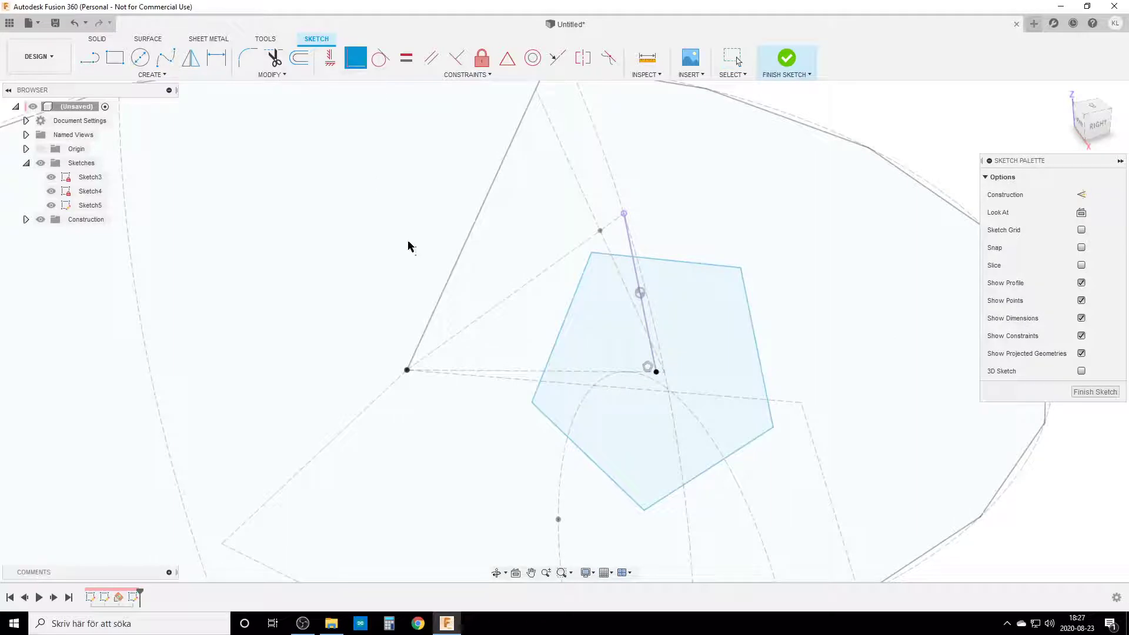
- Make the pentagon's upper vertex coincident with the projected line's upper endpoint, and finish the sketch
click(592, 252)
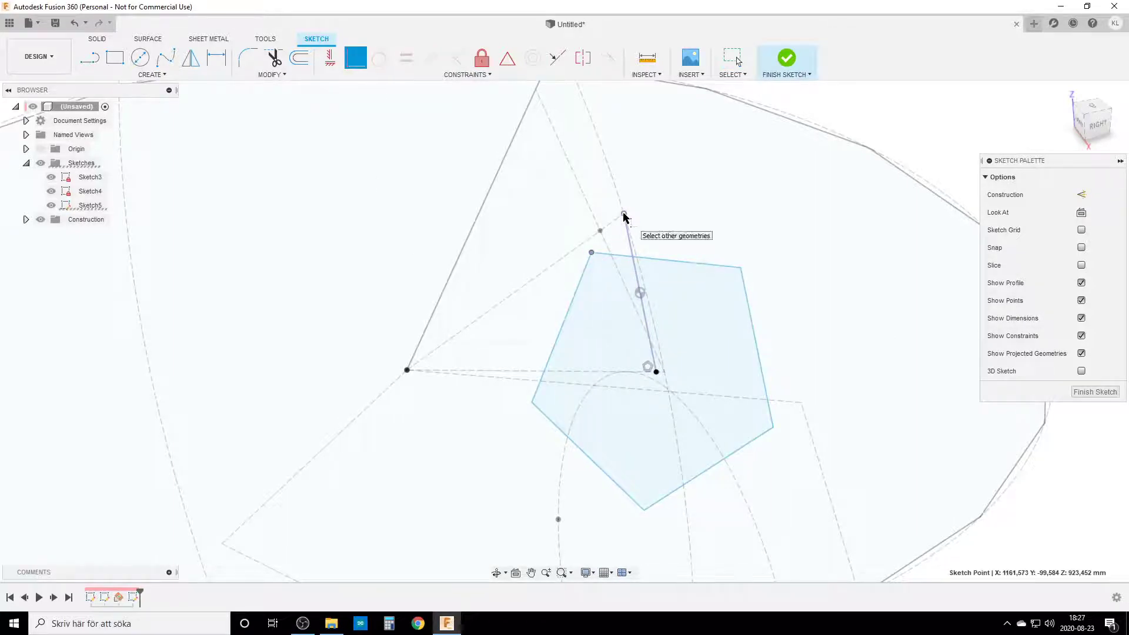
click(624, 214)
scroll(711, 281, down, 2)
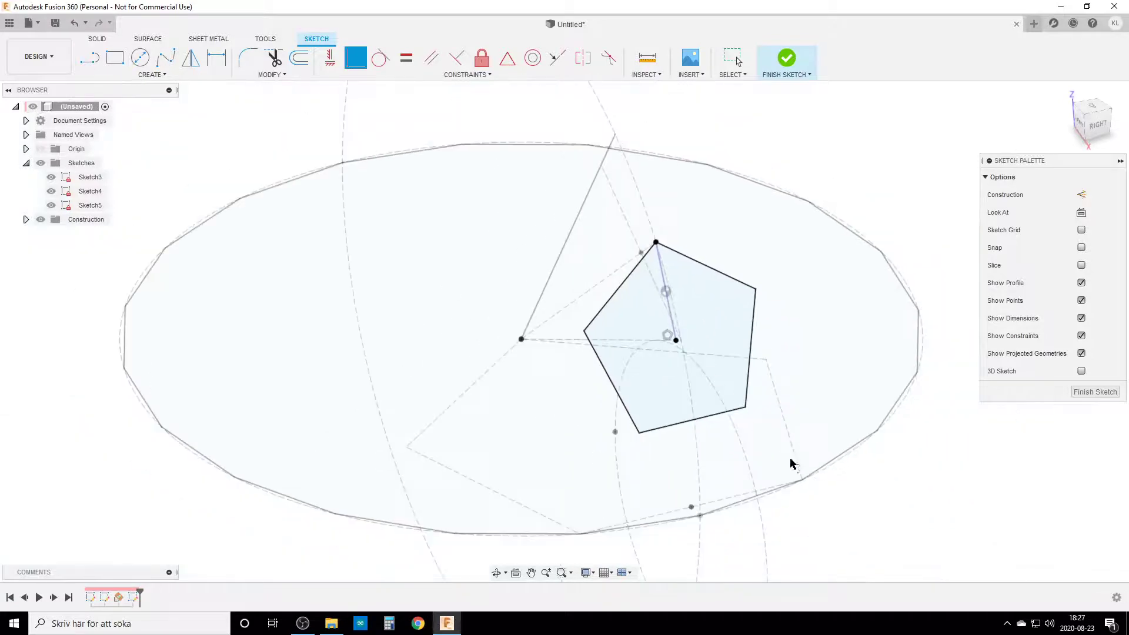
shift+middle_drag(790, 465, 763, 457)
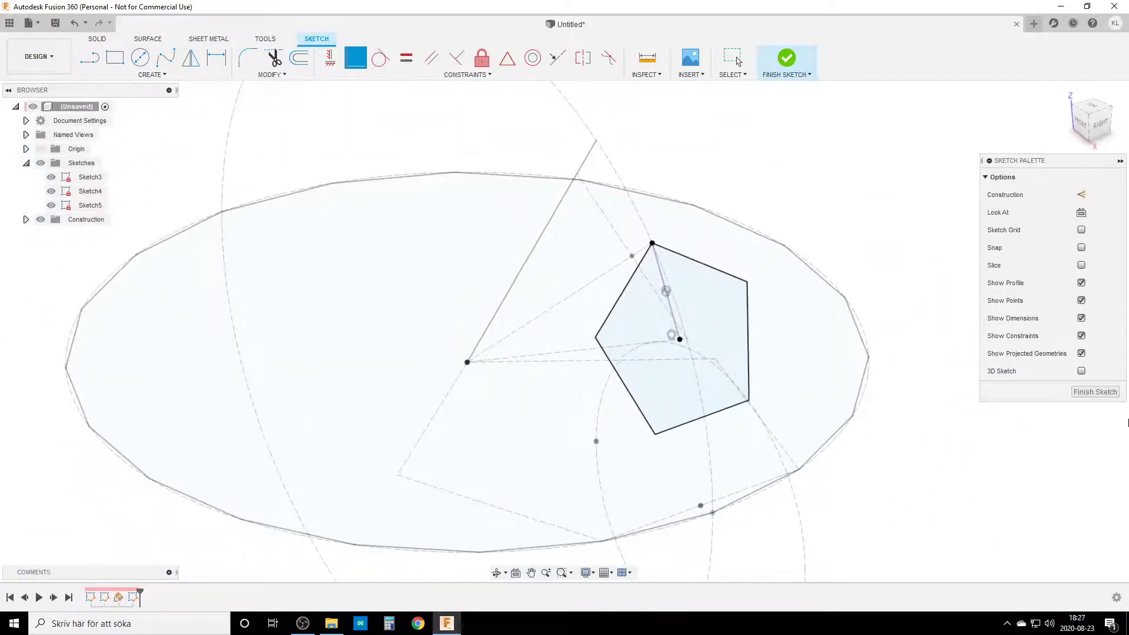
click(1095, 392)
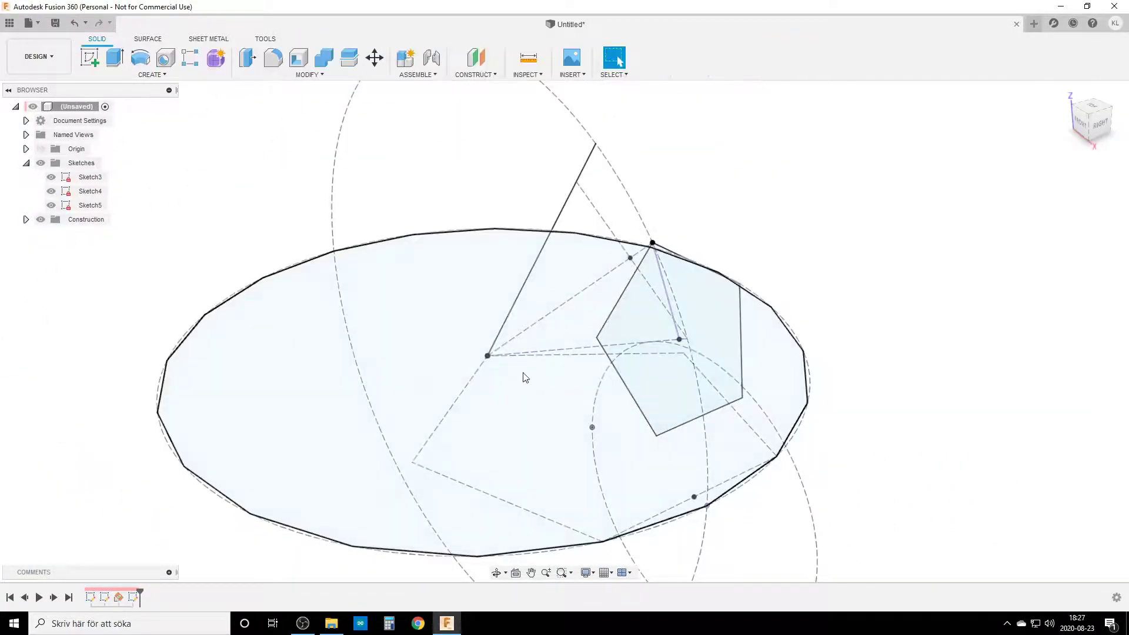
mouse_move(519, 372)
shift+middle_down()
mouse_move(565, 361)
mouse_move(600, 398)
mouse_move(546, 381)
shift+middle_up()
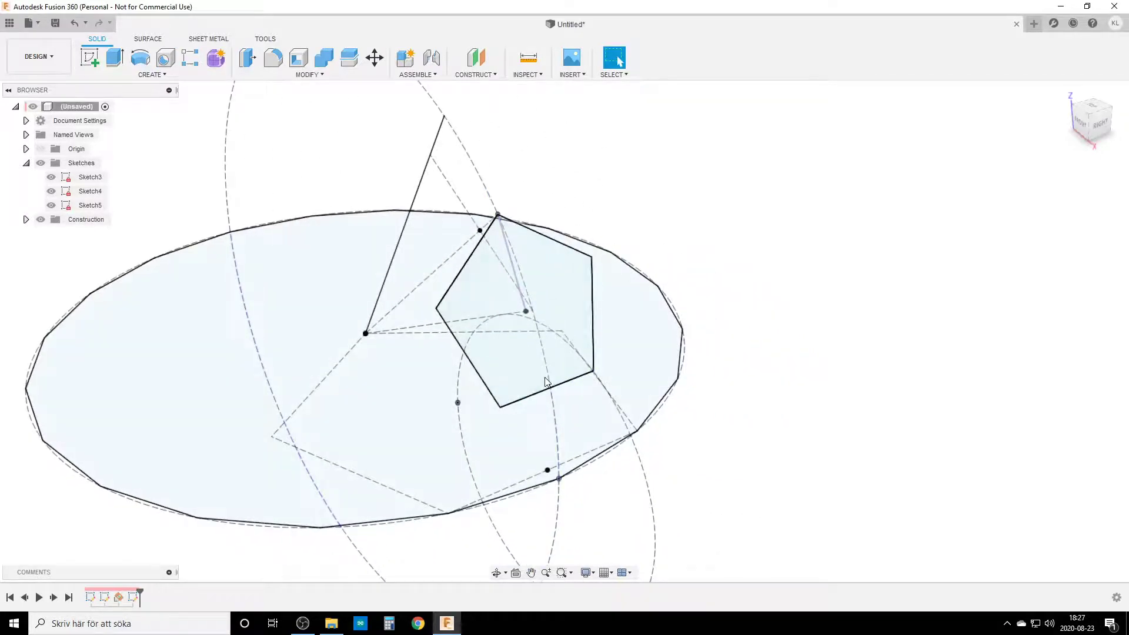
scroll(536, 434, up, 2)
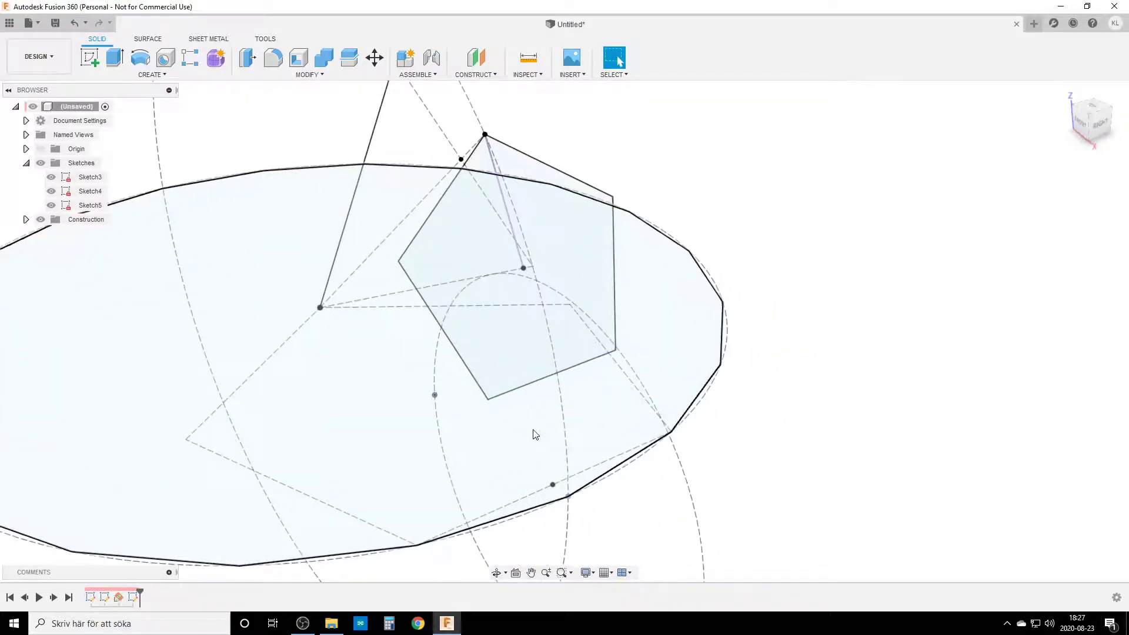
scroll(492, 426, down, 1)
shift+middle_drag(492, 426, 460, 374)
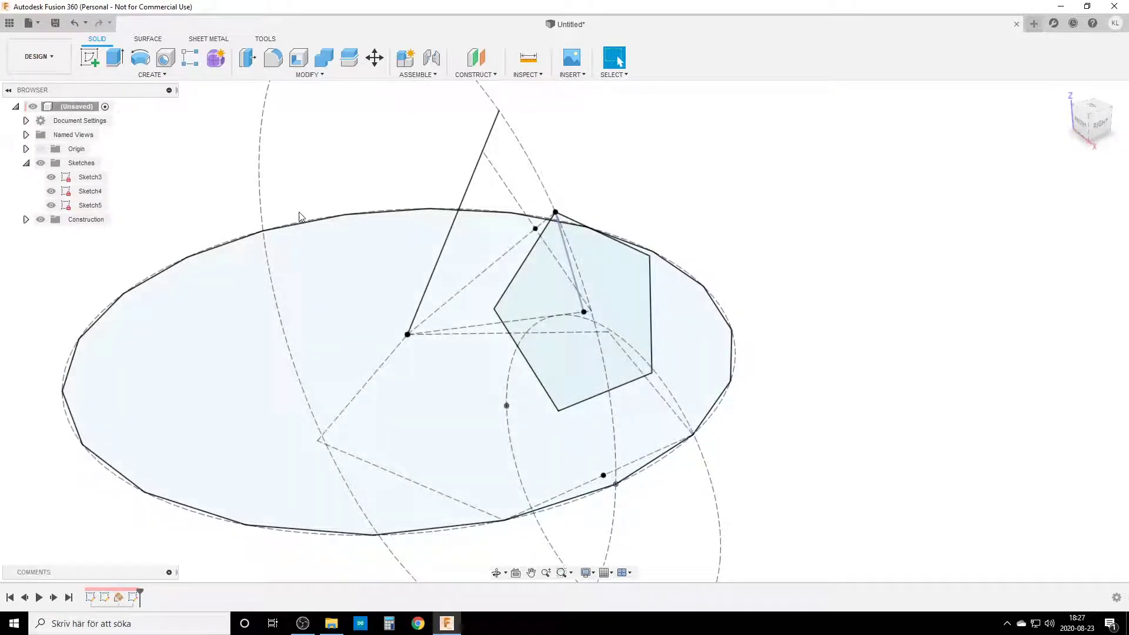
- Loft a triangular surface from the base polygon's front-right edge to the pentagon's lowest vertex as a new body
click(145, 41)
click(139, 74)
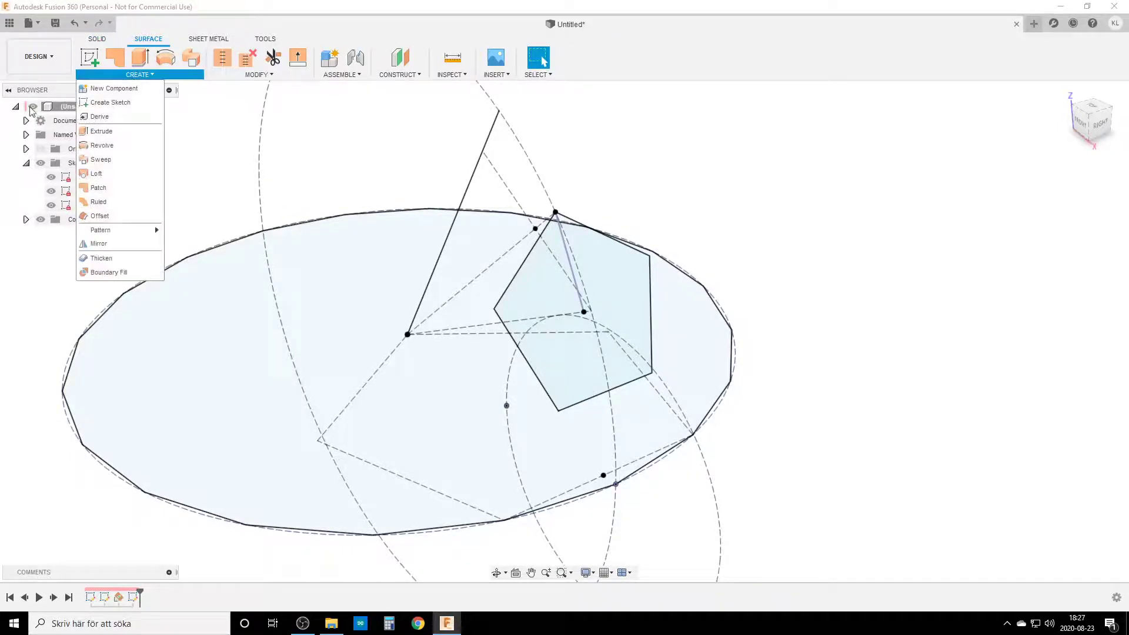
click(117, 173)
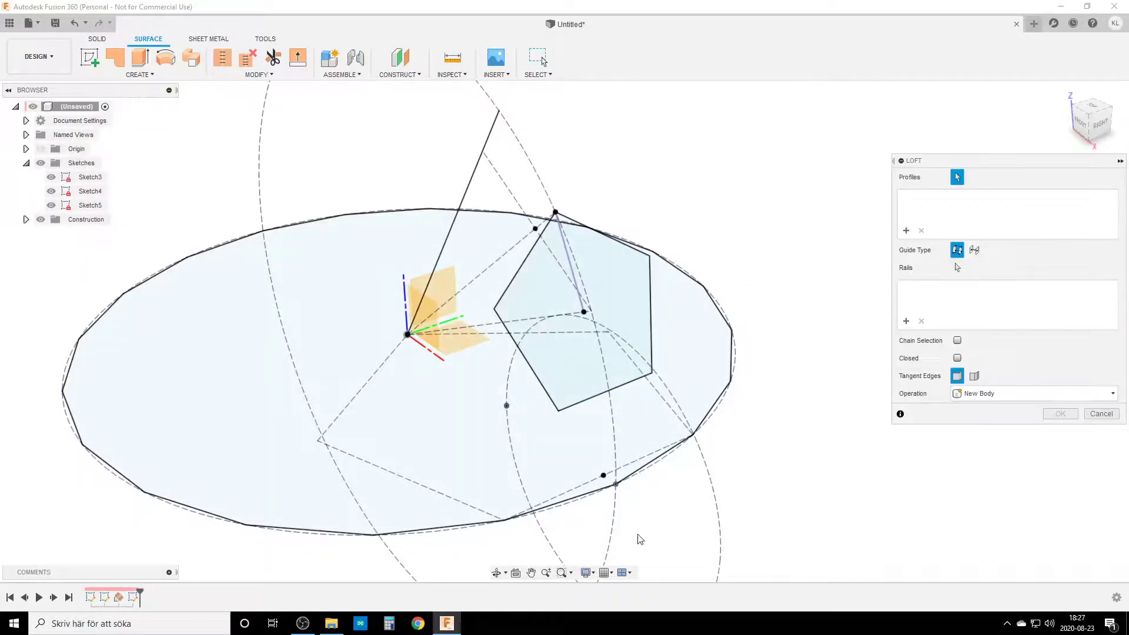
click(560, 505)
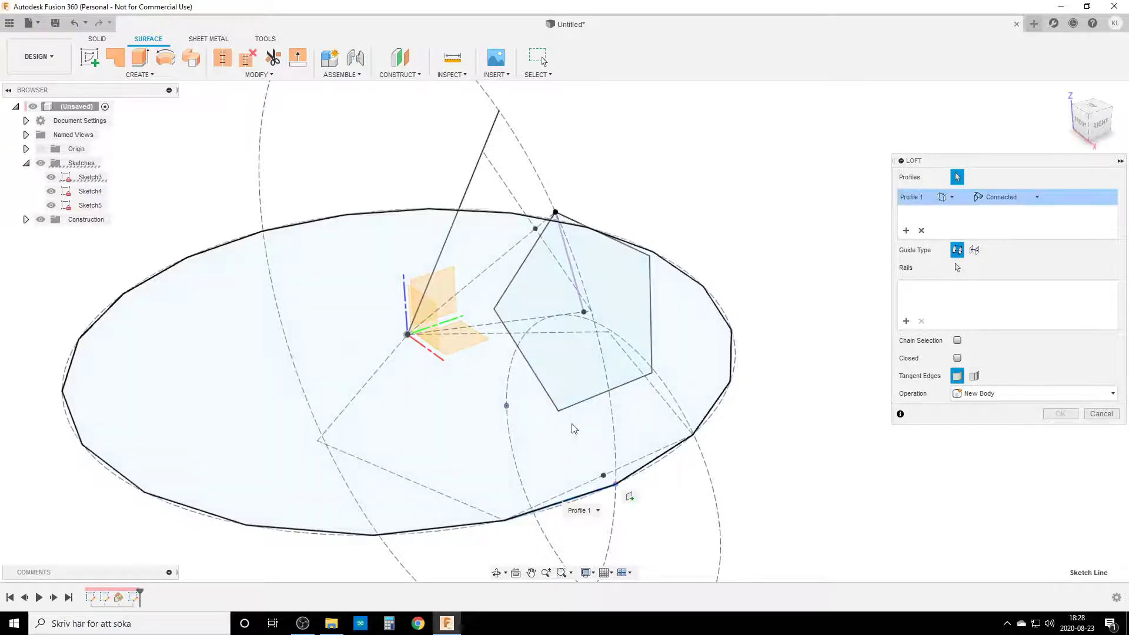
click(558, 410)
key(Return)
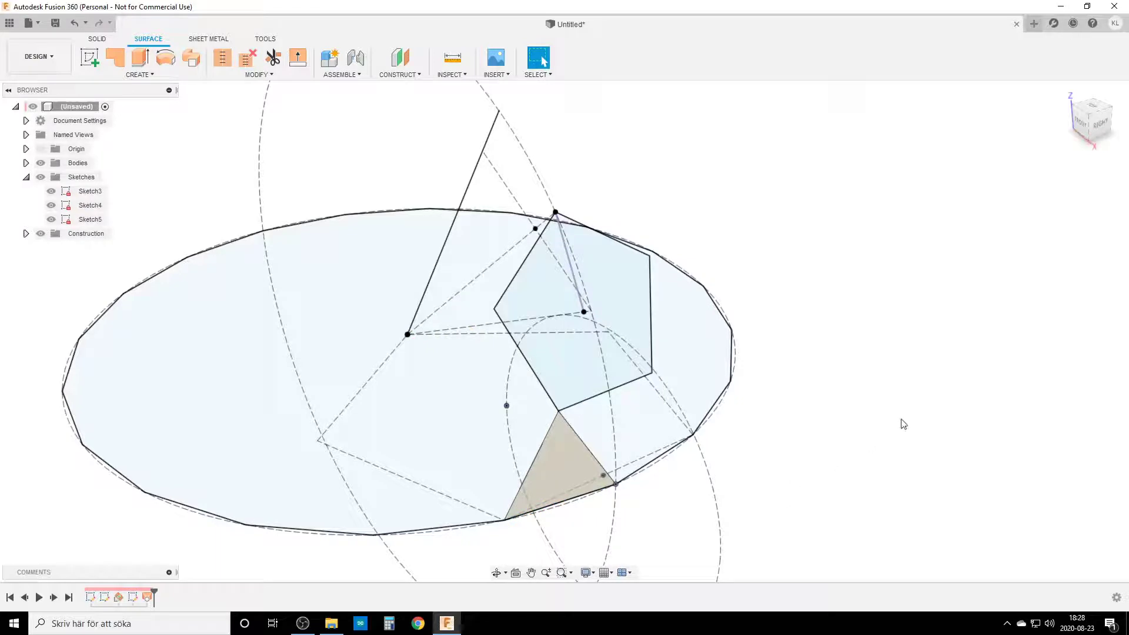
- Loft an inverted triangular surface from the pentagon's lower edge down to the base polygon vertex beneath it
right_drag(903, 424, 902, 329)
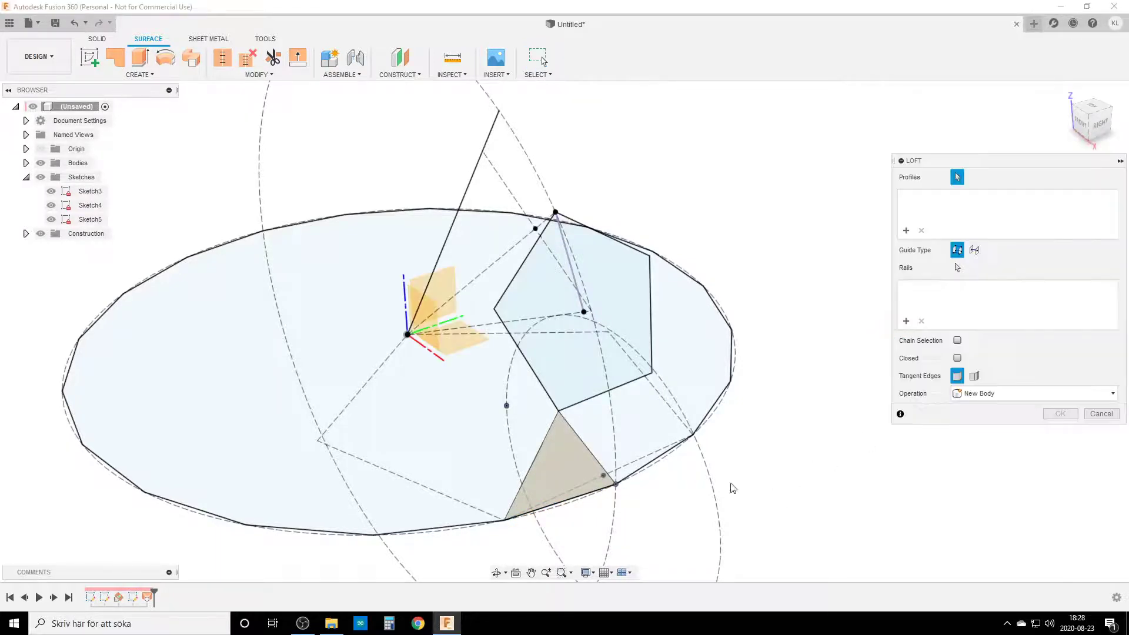
click(594, 398)
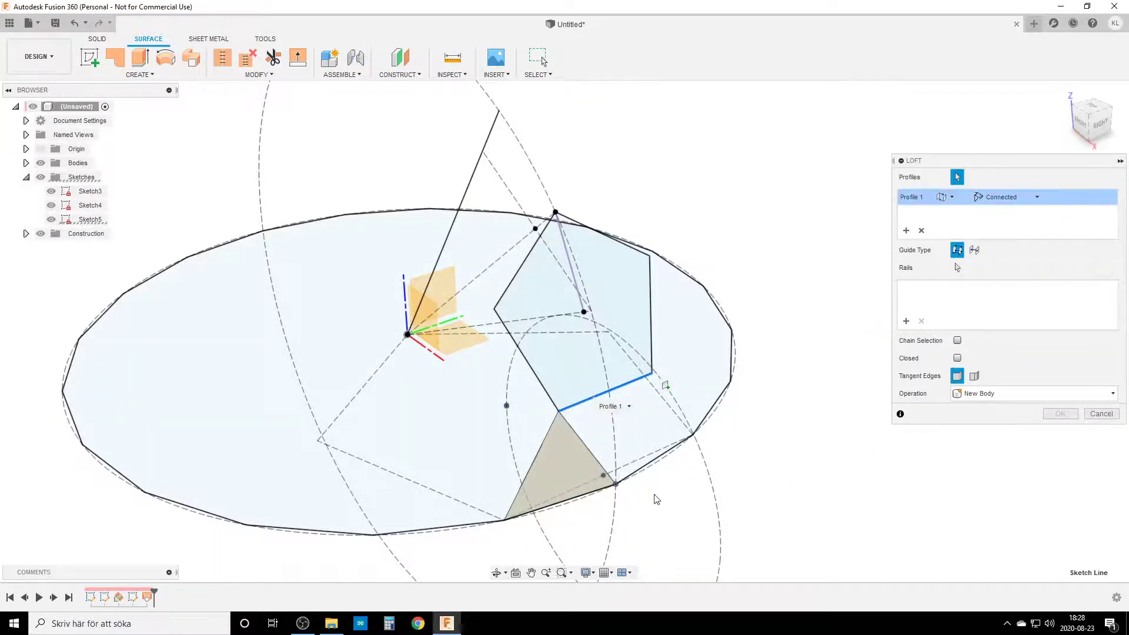
click(618, 485)
key(Return)
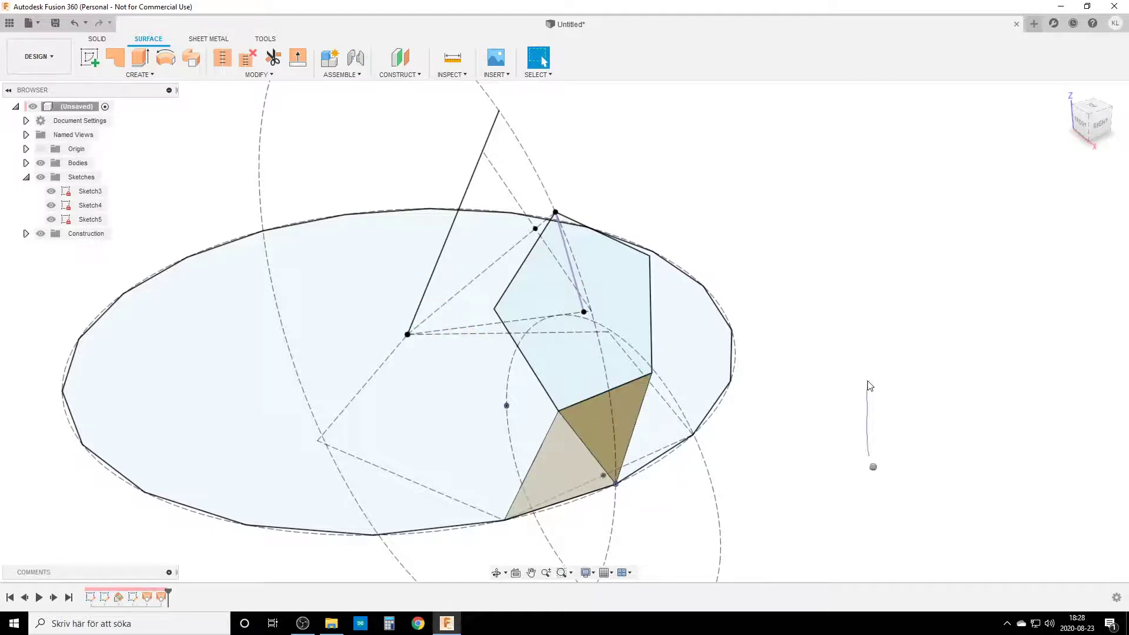
- Loft a triangular surface from the next base polygon edge to the right up to the pentagon's lower-right vertex
key(Return)
click(650, 467)
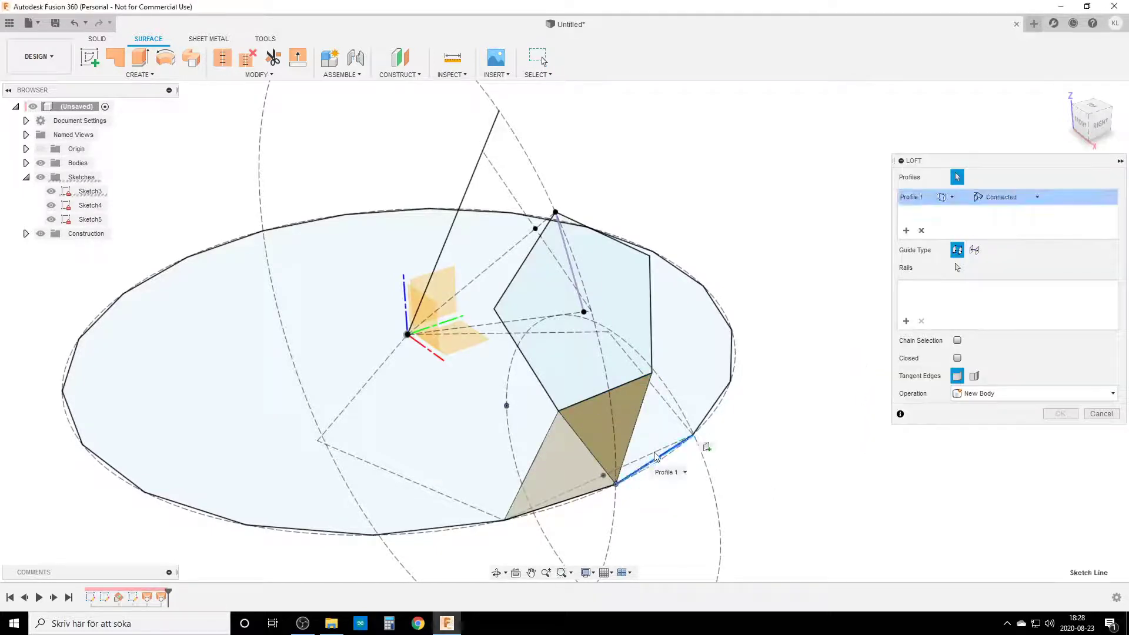
click(650, 375)
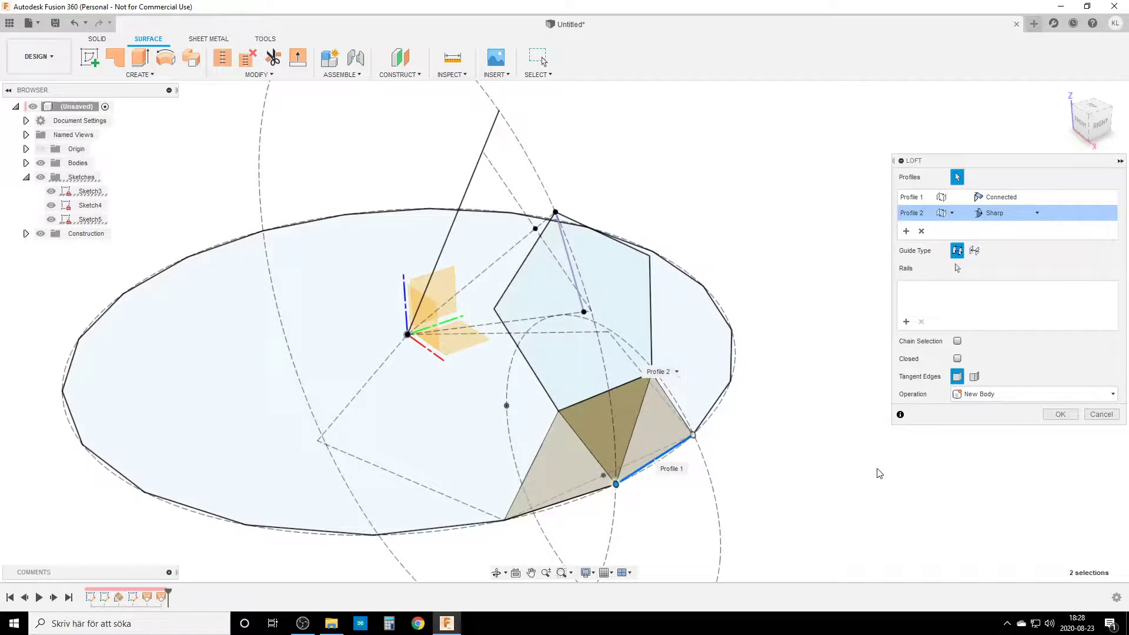
key(Return)
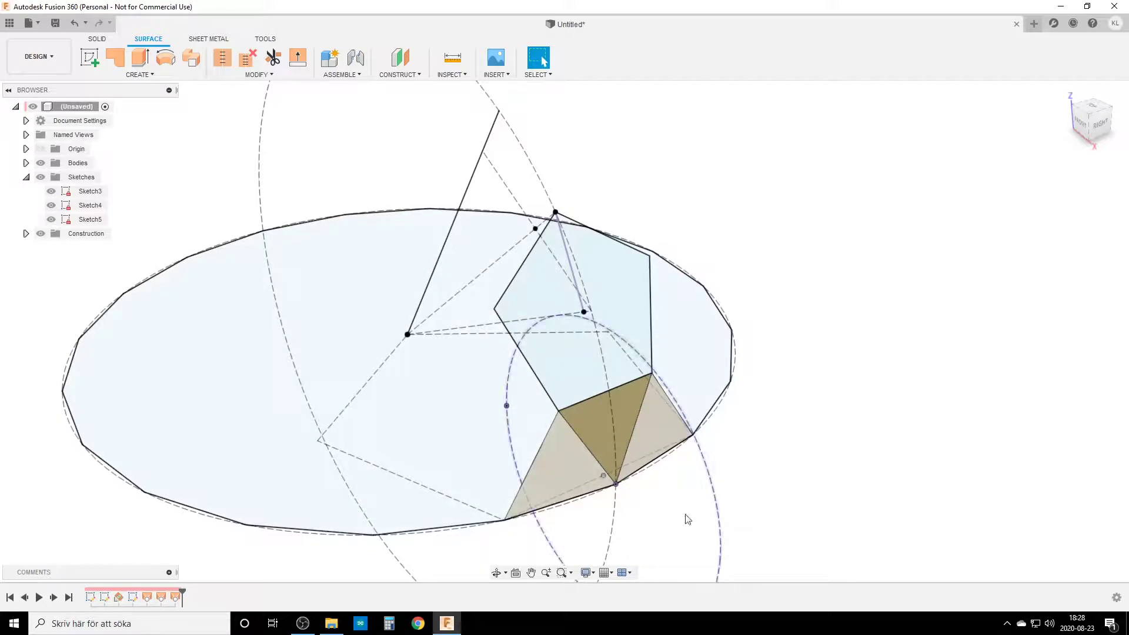
- Loft a triangular surface from the pentagon's lower edge to the dashed radial line's outer endpoint on the large vertical circle
key(Return)
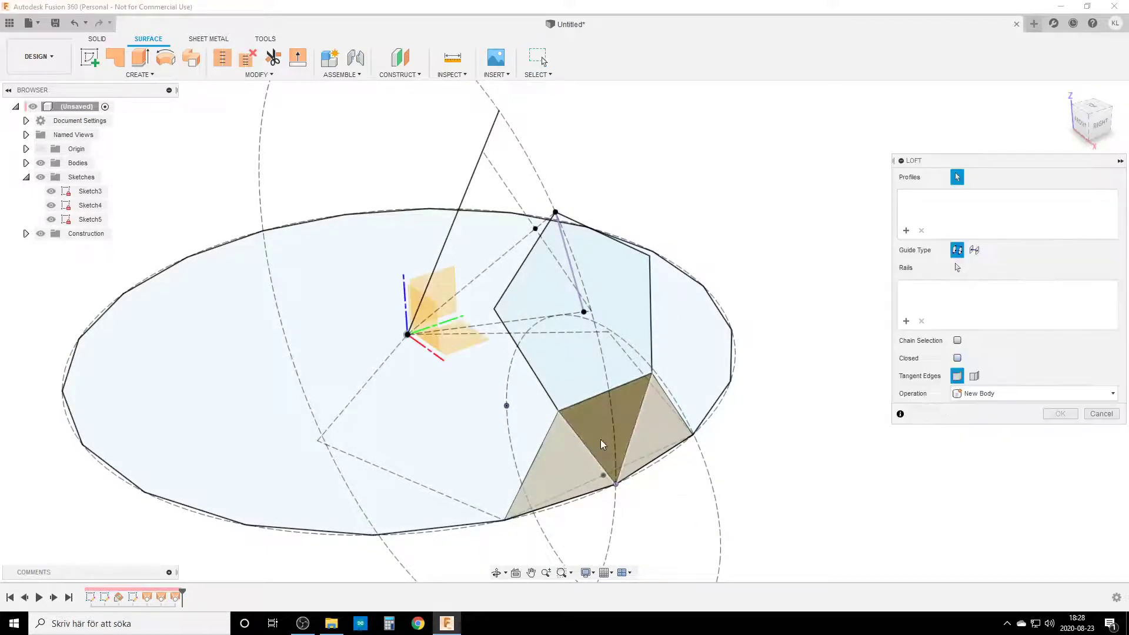
click(585, 400)
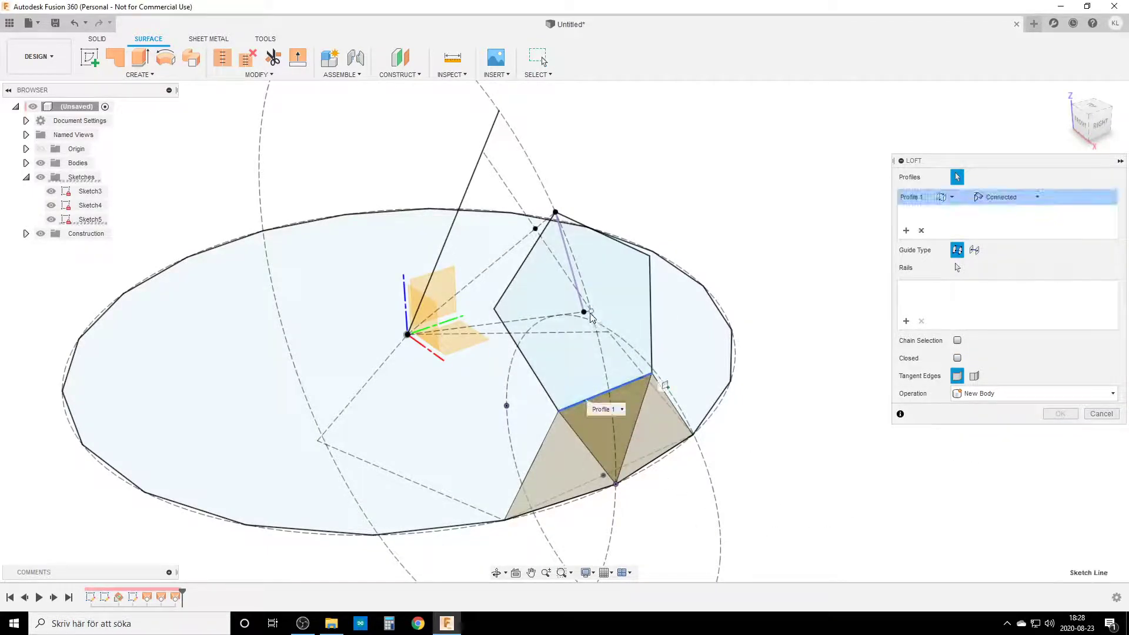
shift+middle_drag(473, 364, 497, 353)
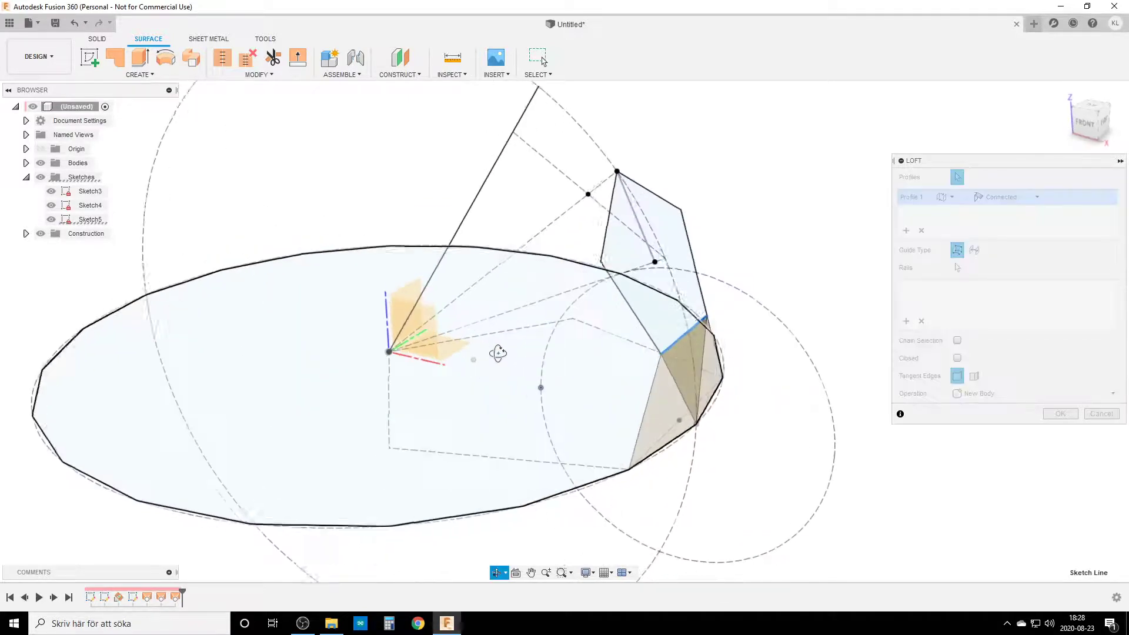
scroll(604, 347, up, 3)
middle_drag(710, 285, 576, 306)
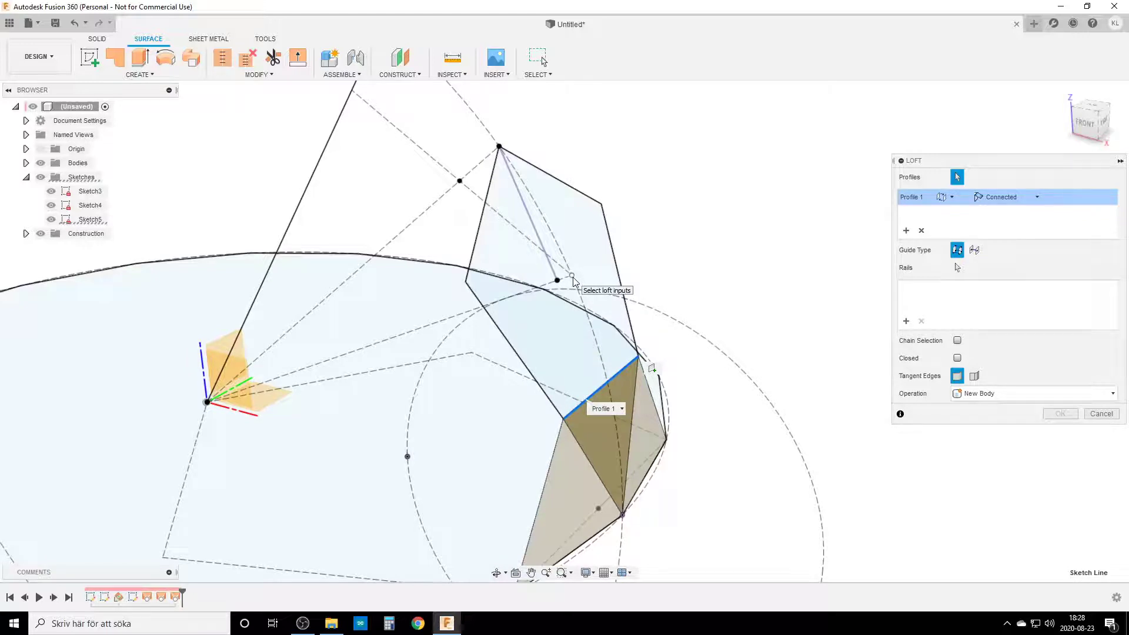
click(573, 276)
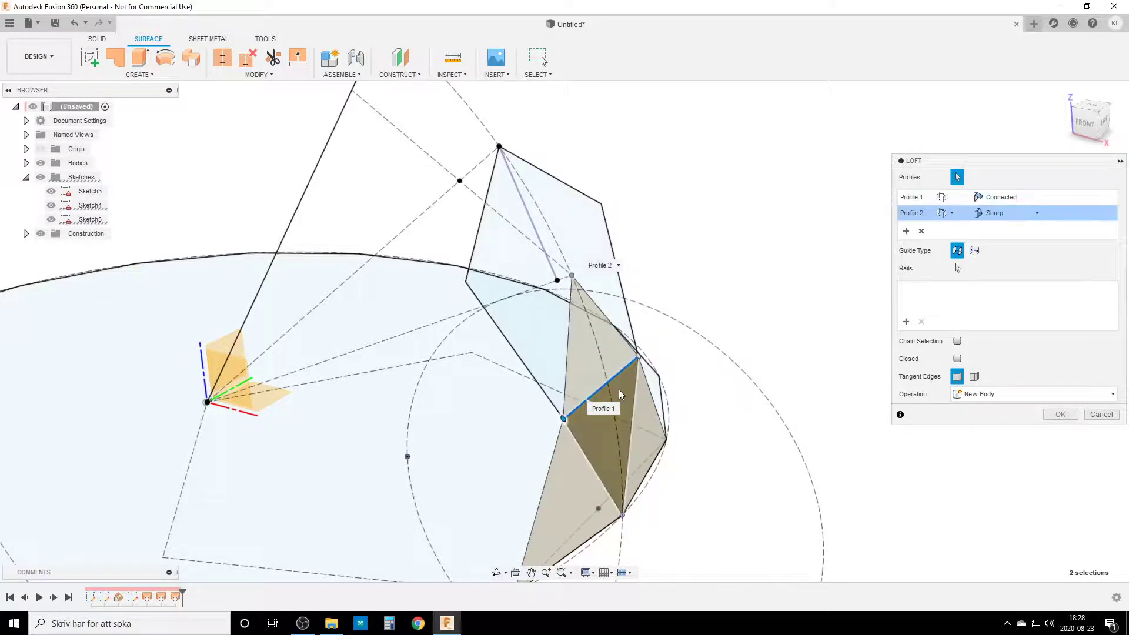
click(1060, 414)
- Circular-pattern the four lofted triangle bodies with quantity 5 around the dashed line running from the dome centre through the pentagon's centre
scroll(766, 426, down, 3)
shift+middle_drag(766, 425, 791, 438)
text(scirc)
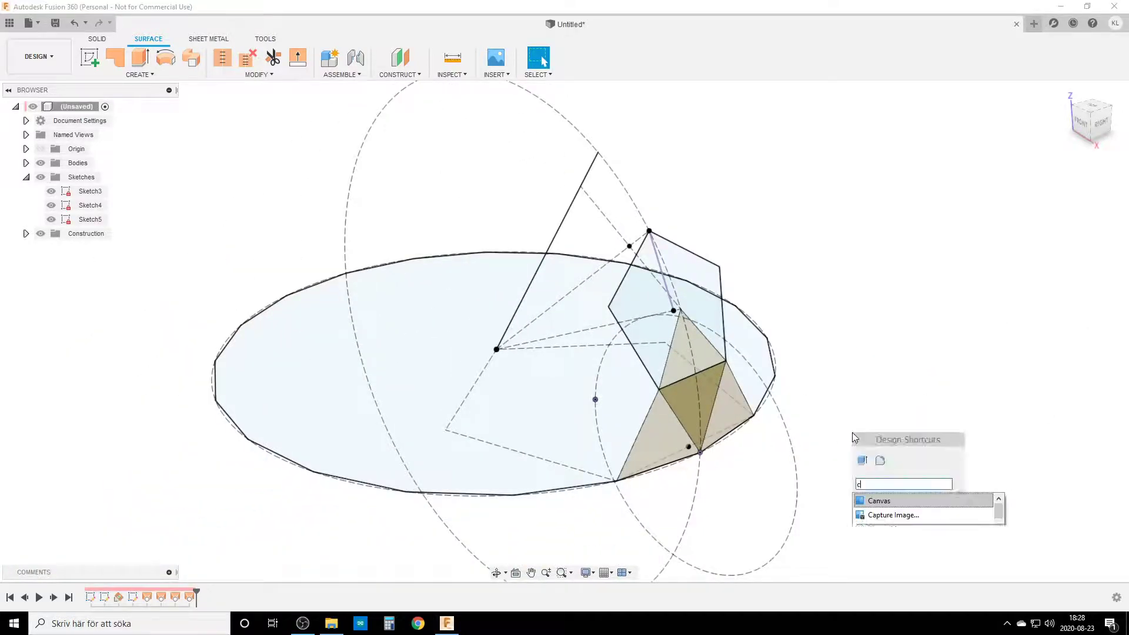
click(893, 385)
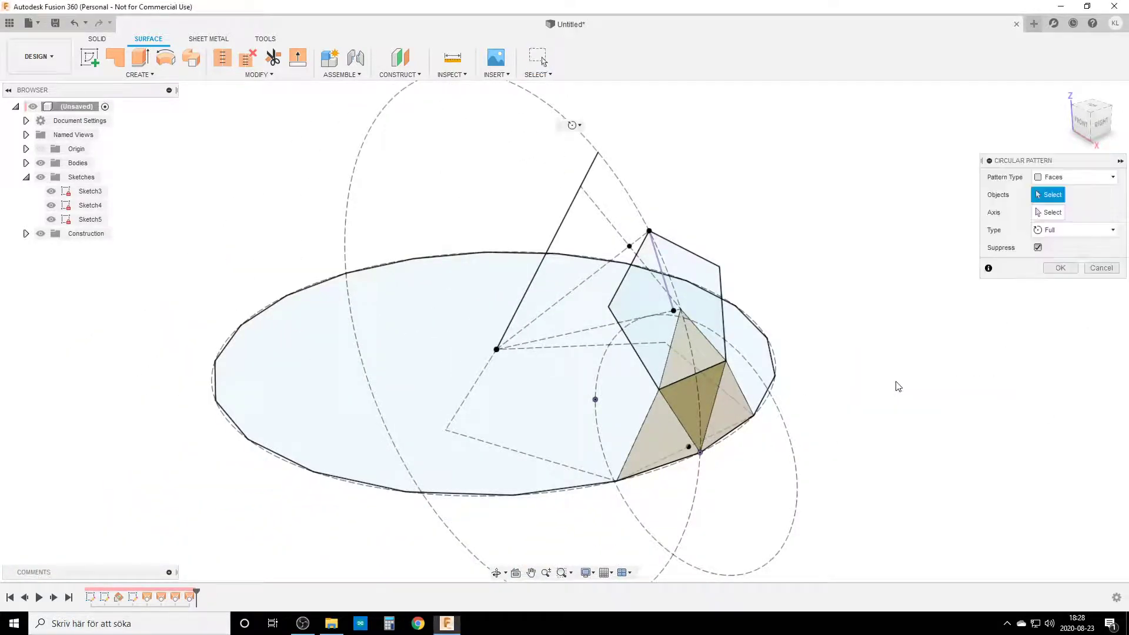
click(1062, 179)
click(1058, 206)
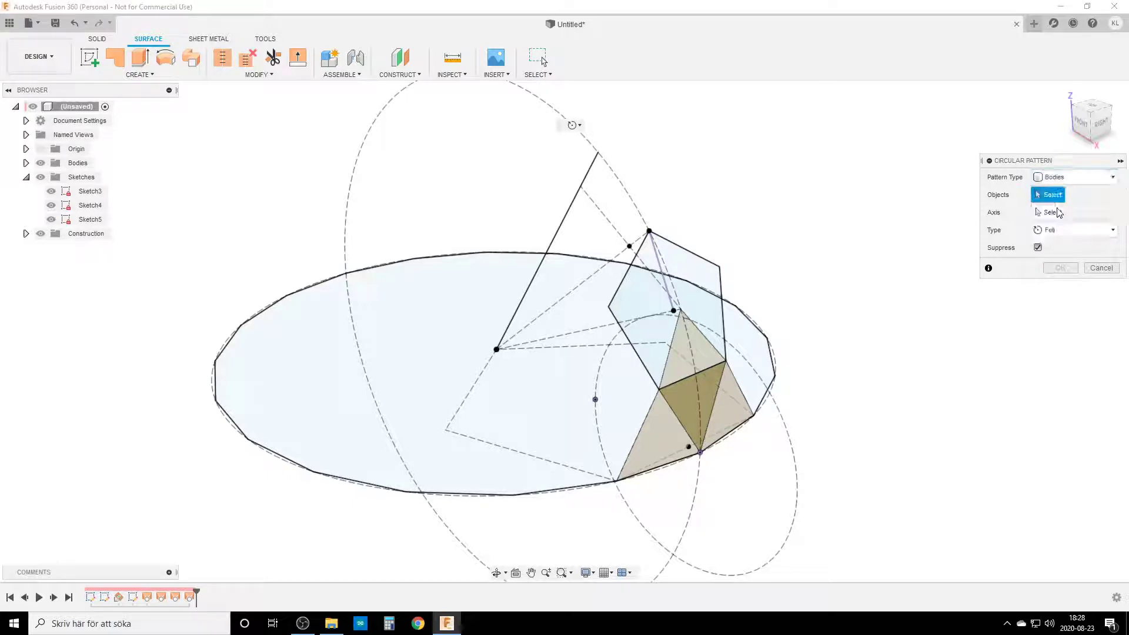
click(733, 401)
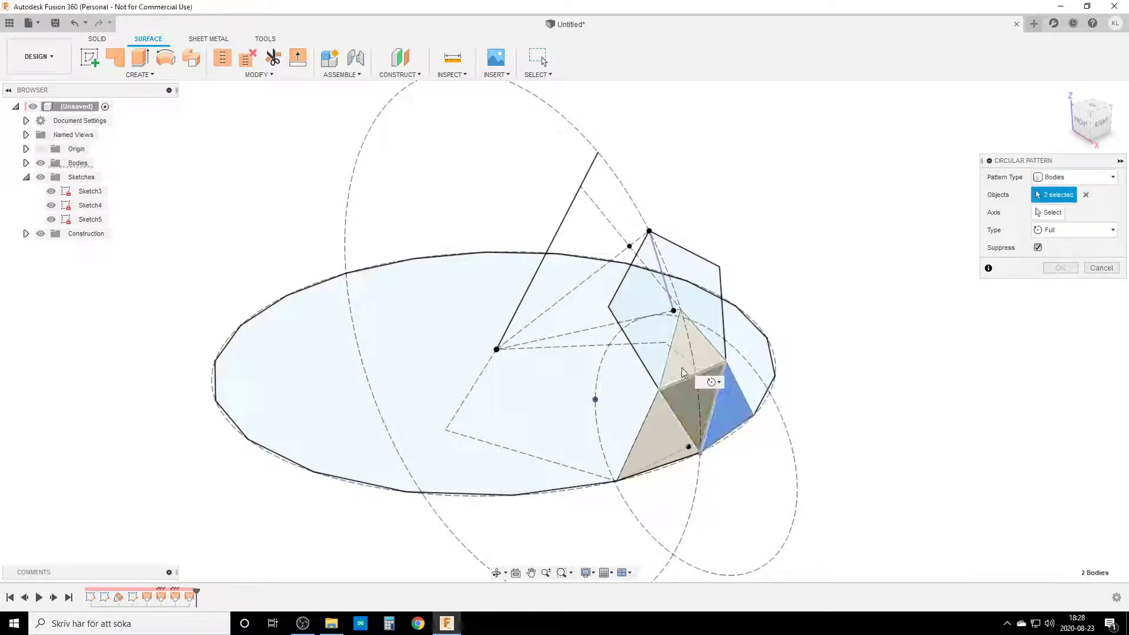
click(682, 368)
click(659, 423)
click(661, 425)
click(1049, 213)
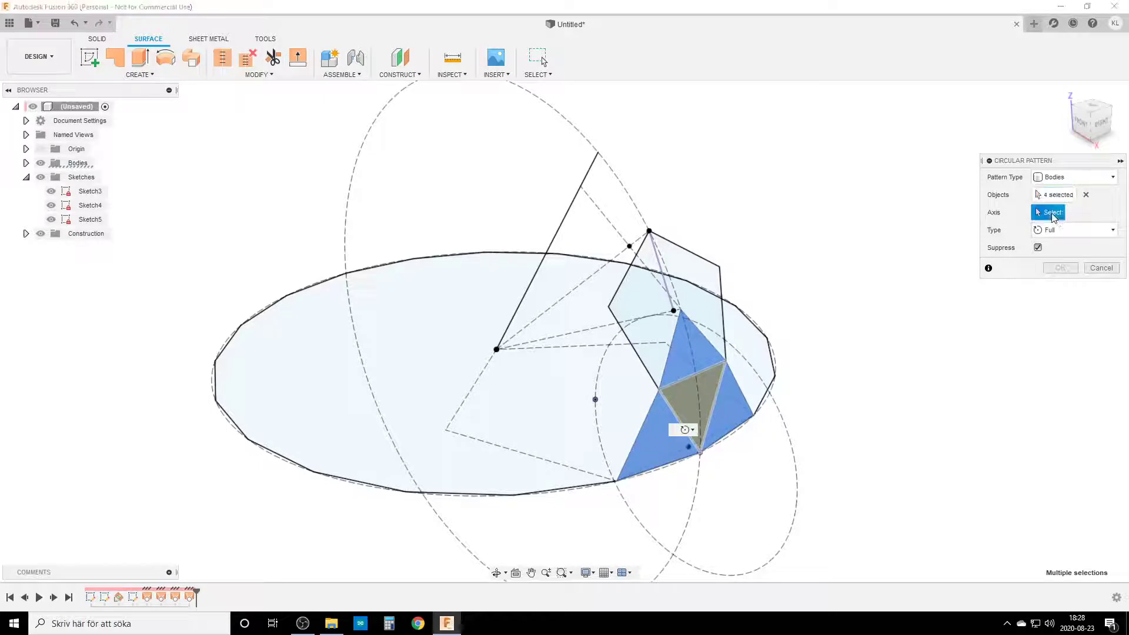
scroll(641, 341, up, 3)
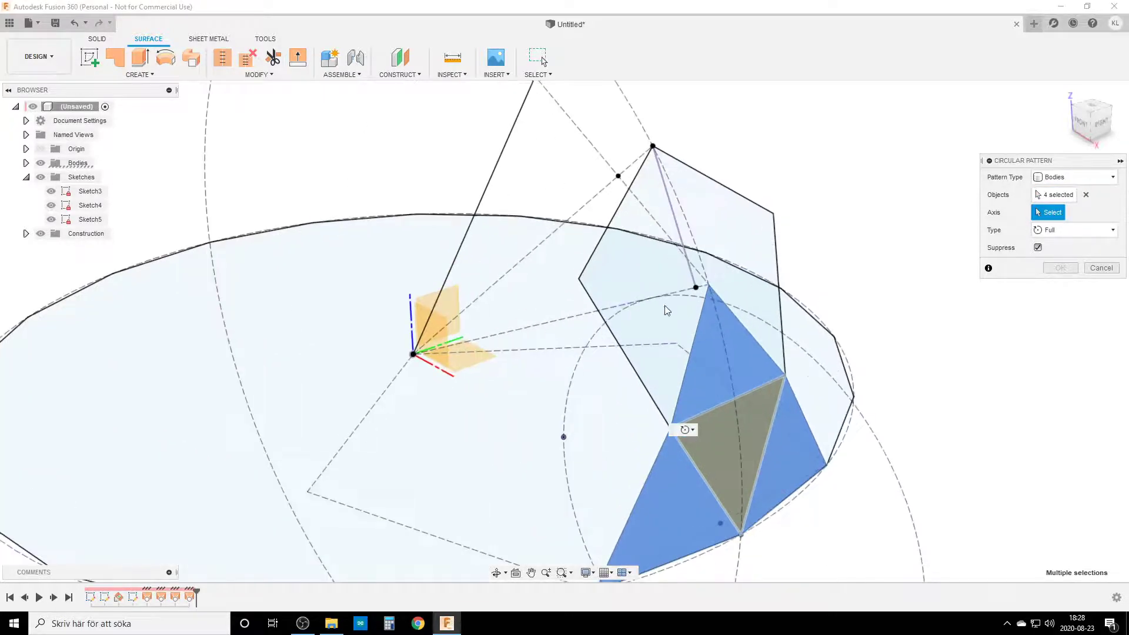
click(563, 323)
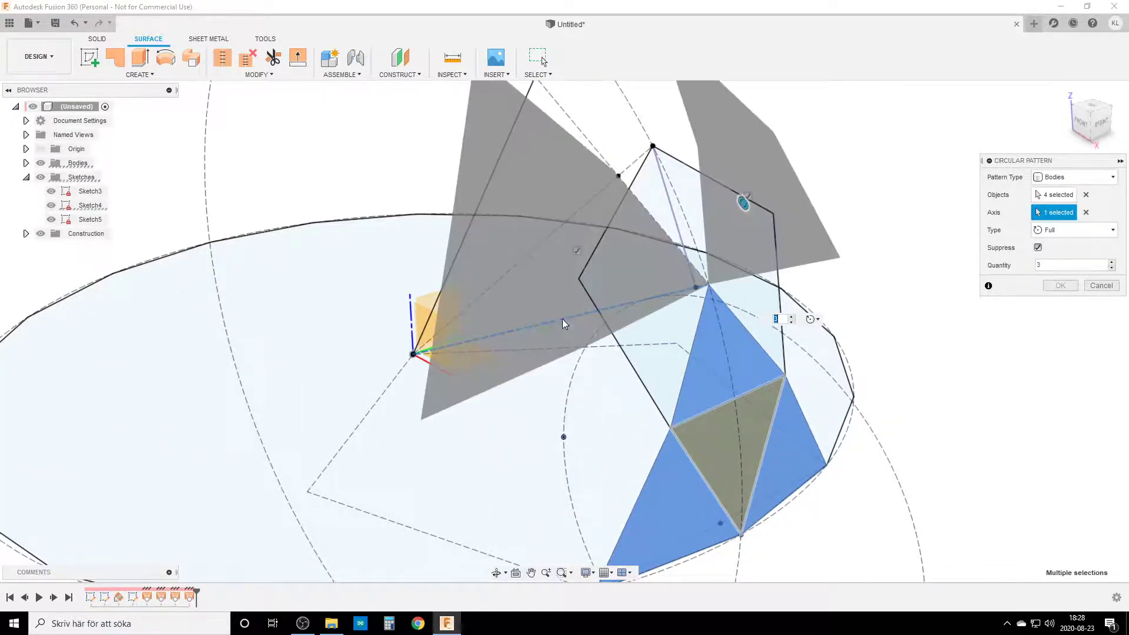
scroll(679, 340, down, 2)
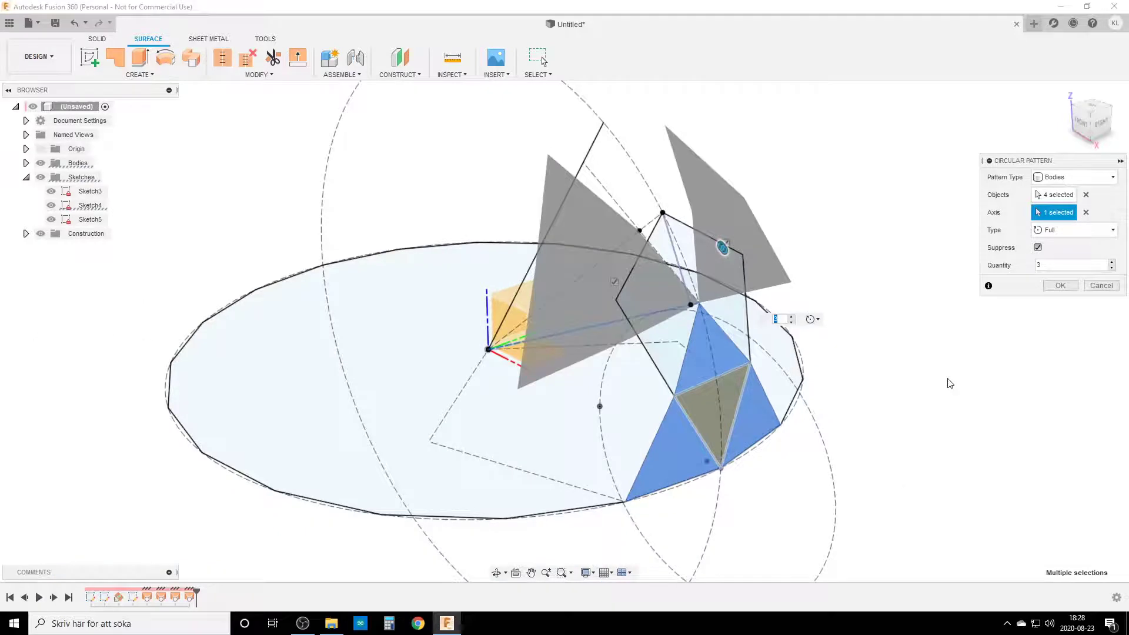
key(Return)
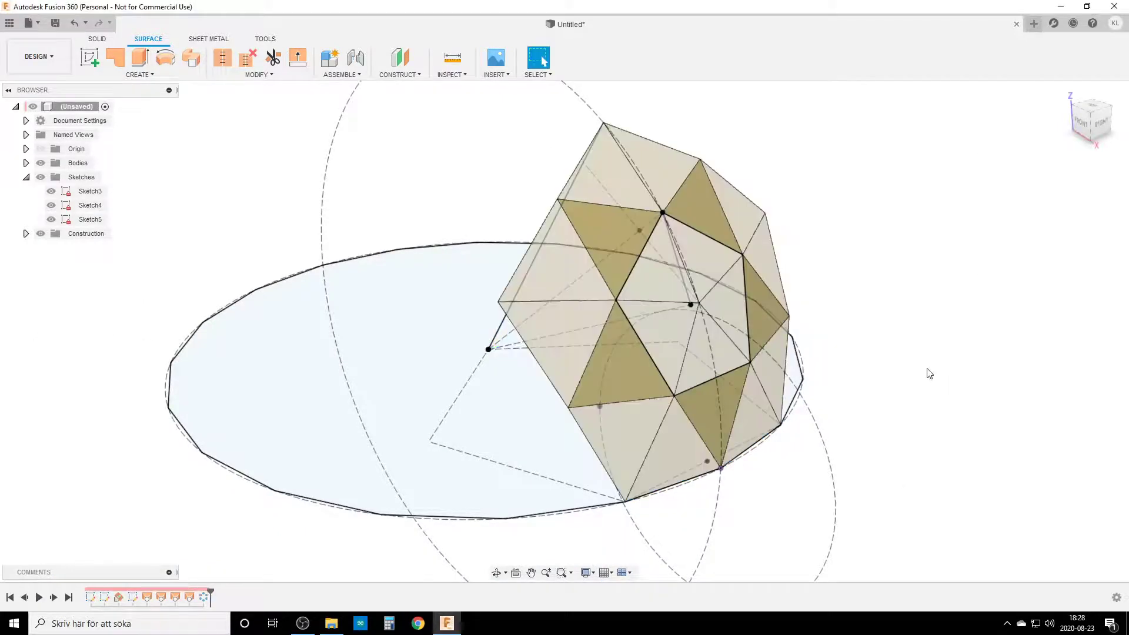
- Stitch all the triangular surfaces into one body with a tolerance of 0.10 mm
scroll(591, 291, down, 2)
click(222, 57)
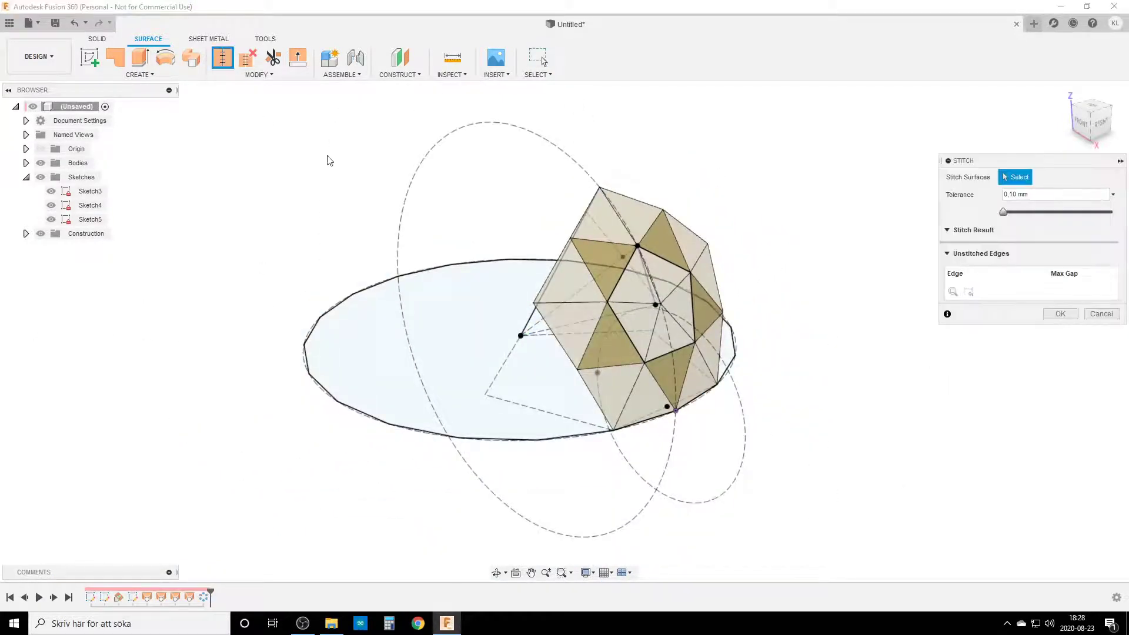
drag(475, 122, 882, 507)
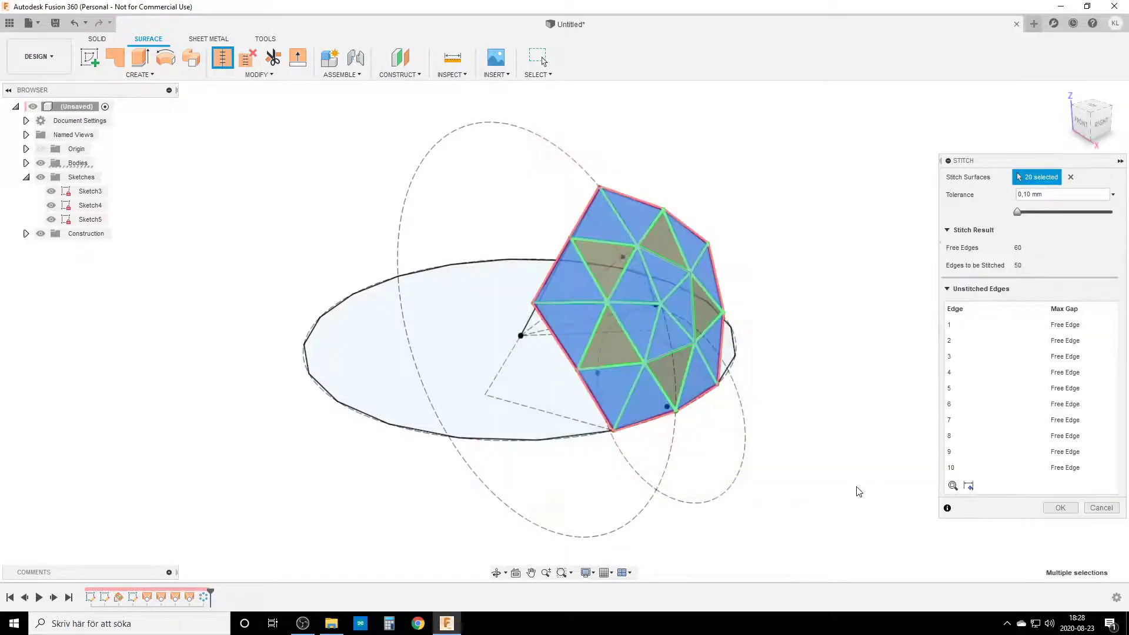
click(1063, 508)
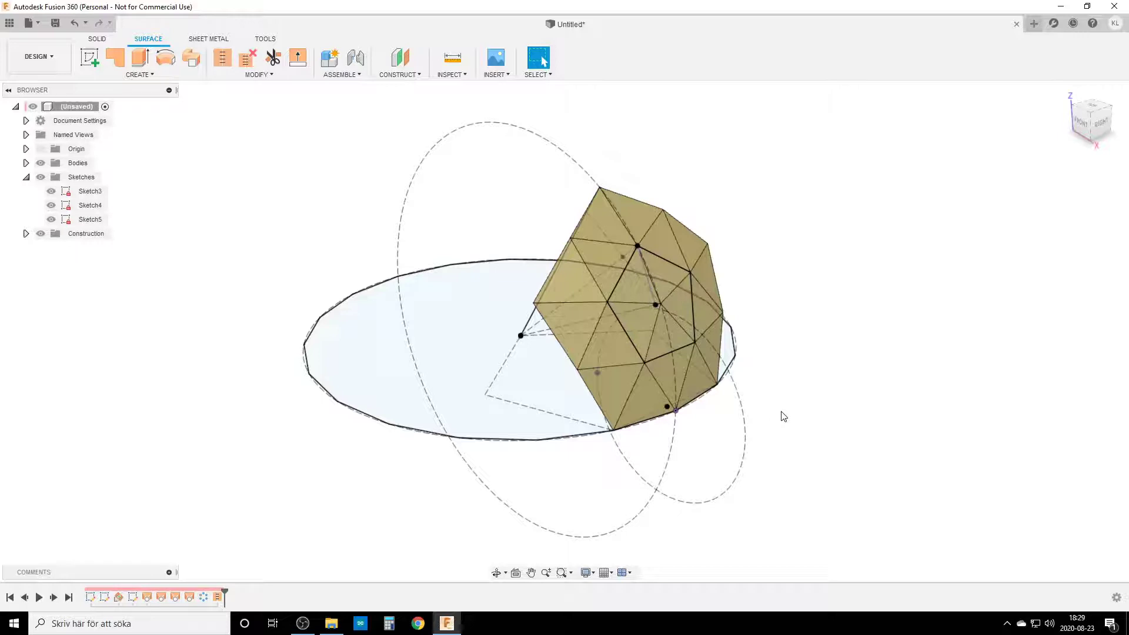
- Circular-pattern the stitched surface body around the dome's vertical axis, using the base circle as the axis and a quantity of 5
text(sci8r)
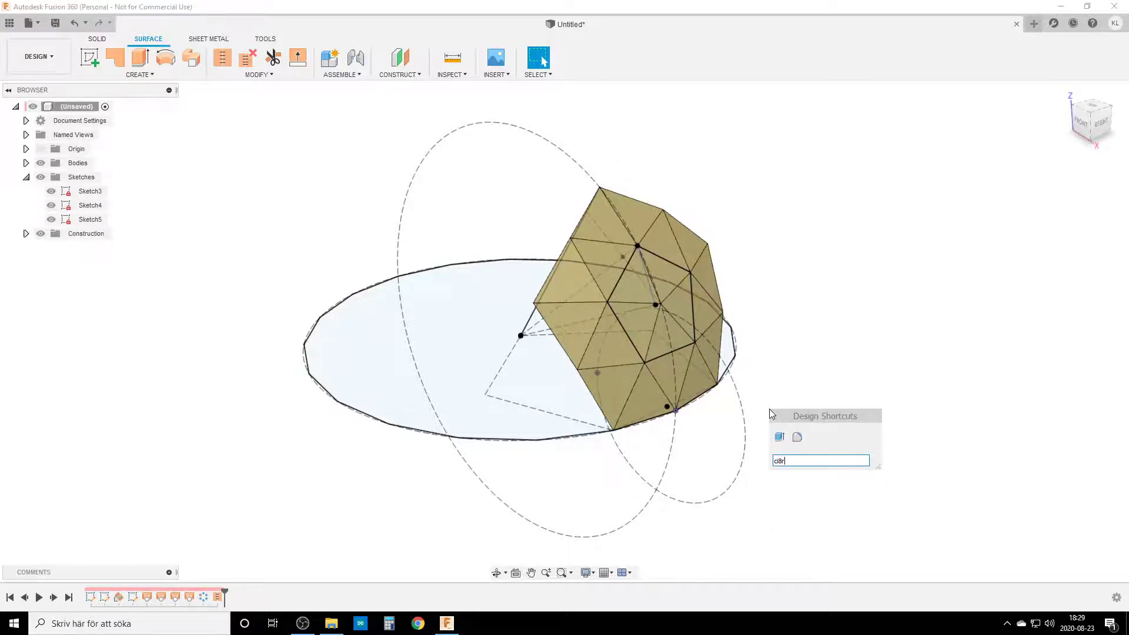
key(BackSpace)
key(BackSpace)
text(rc)
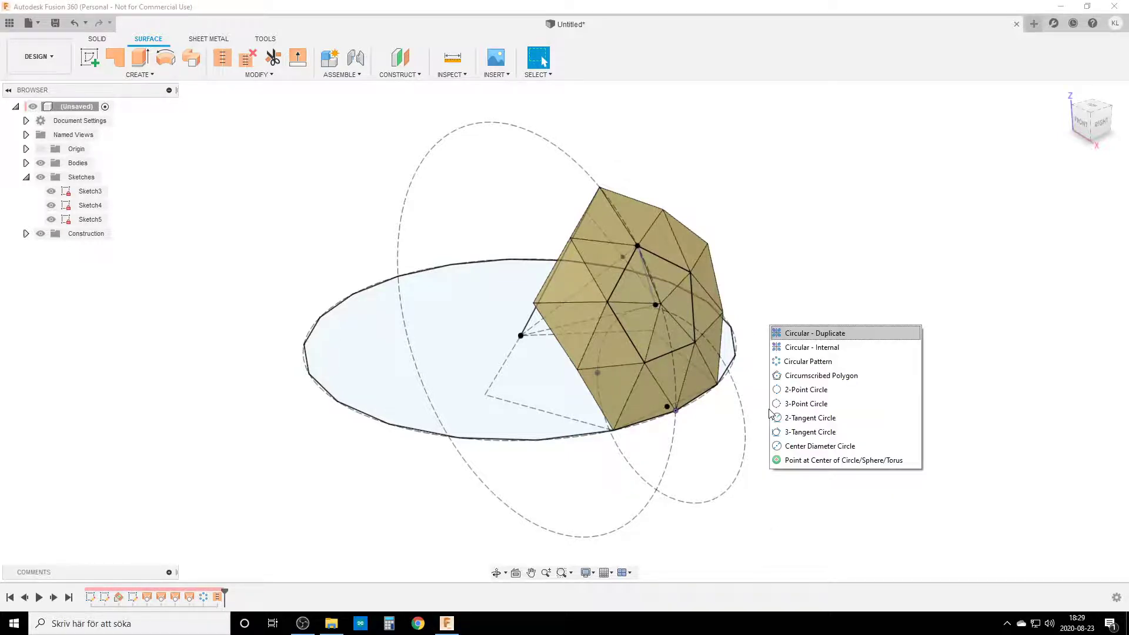
click(845, 362)
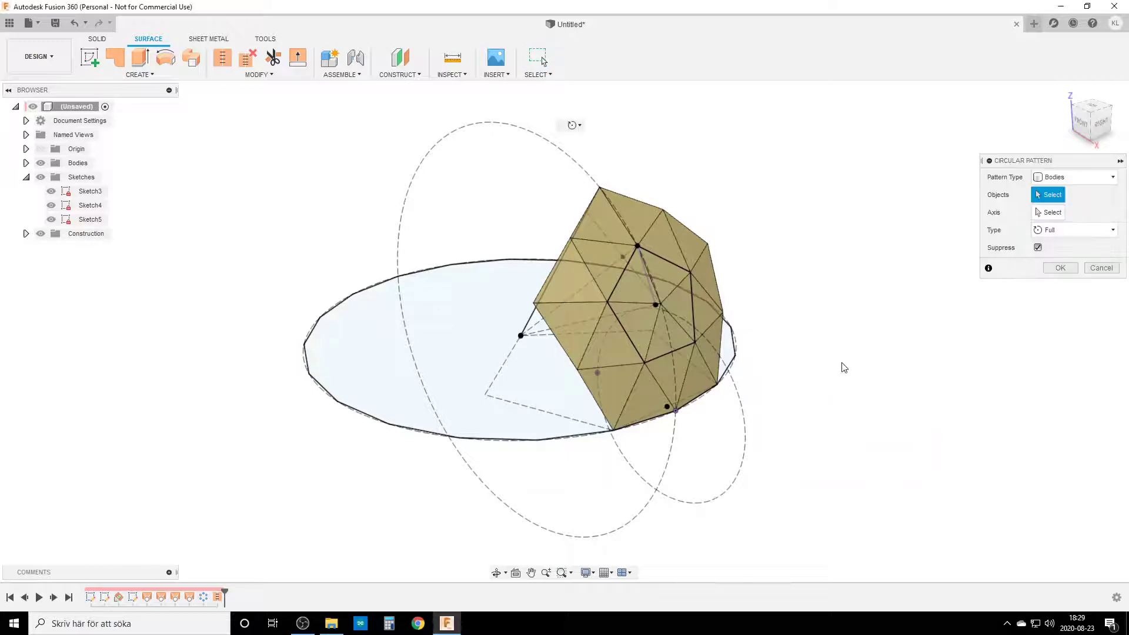
click(611, 290)
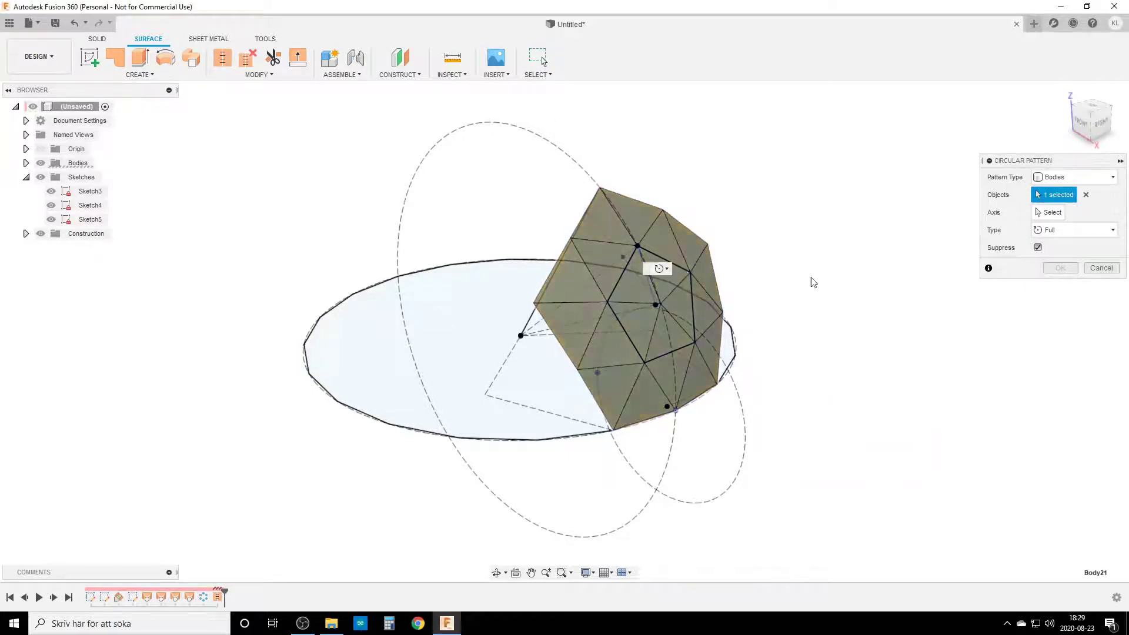
click(1052, 212)
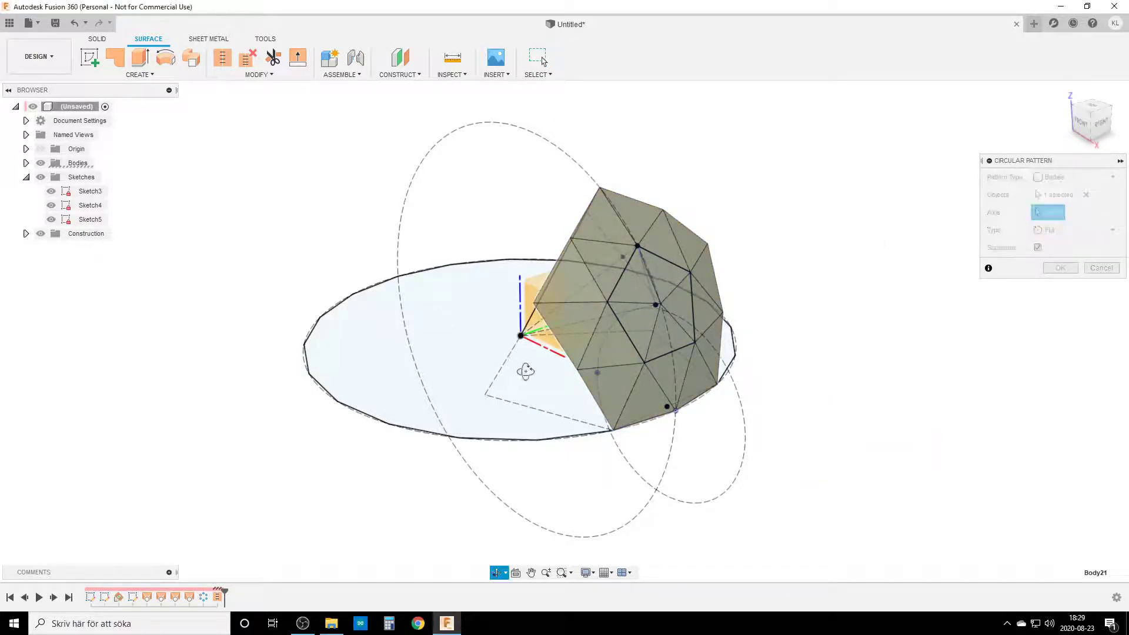
scroll(529, 510, up, 4)
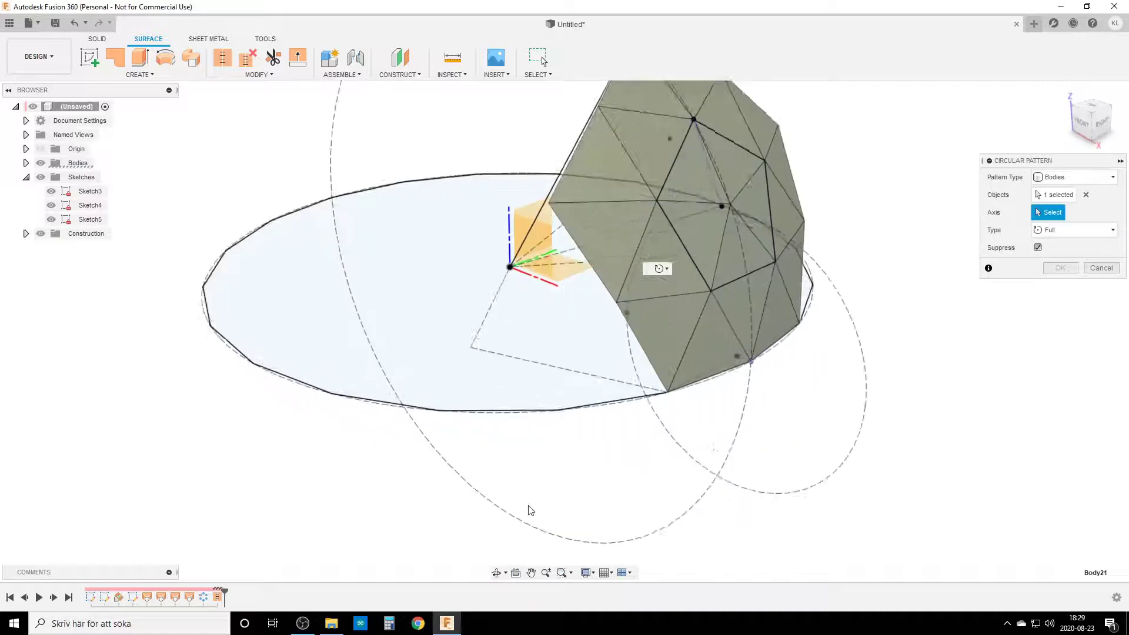
click(491, 410)
scroll(735, 389, down, 3)
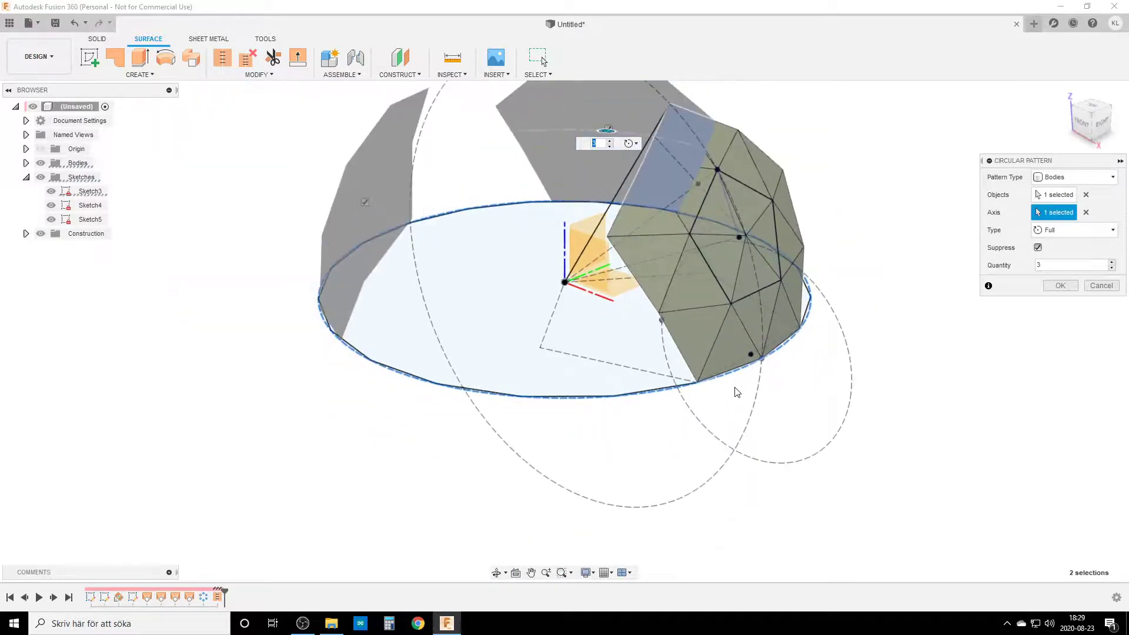
text(5)
key(Return)
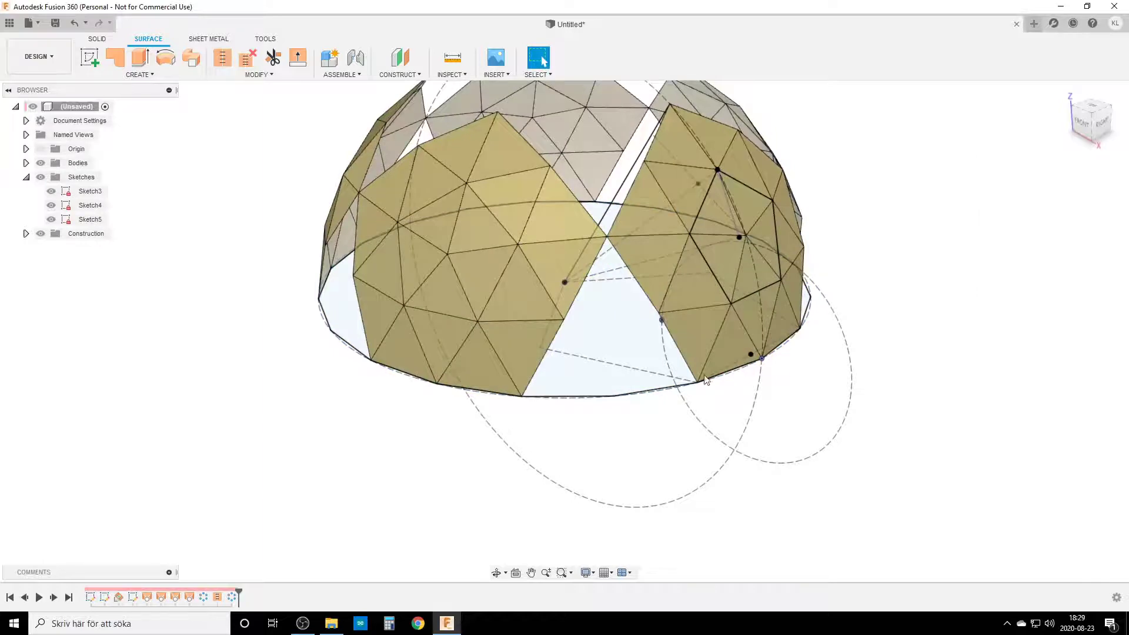
- Create a construction plane at a 0° angle through the solid sketch line from the dome centre to the base rim
shift+middle_drag(326, 244, 305, 258)
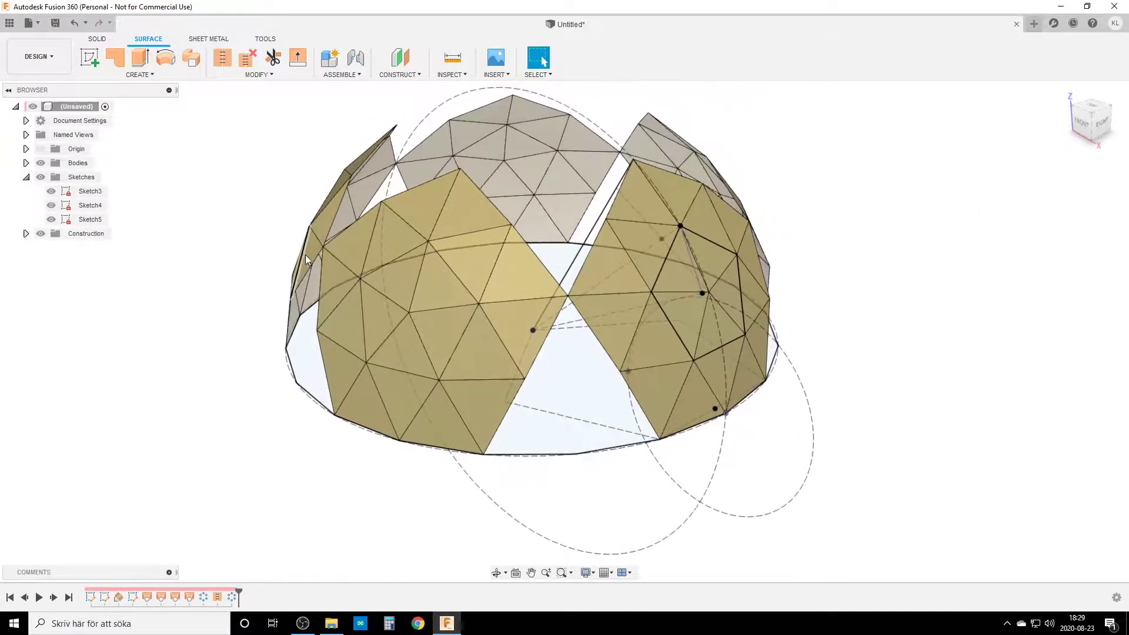
scroll(305, 259, up, 2)
click(400, 74)
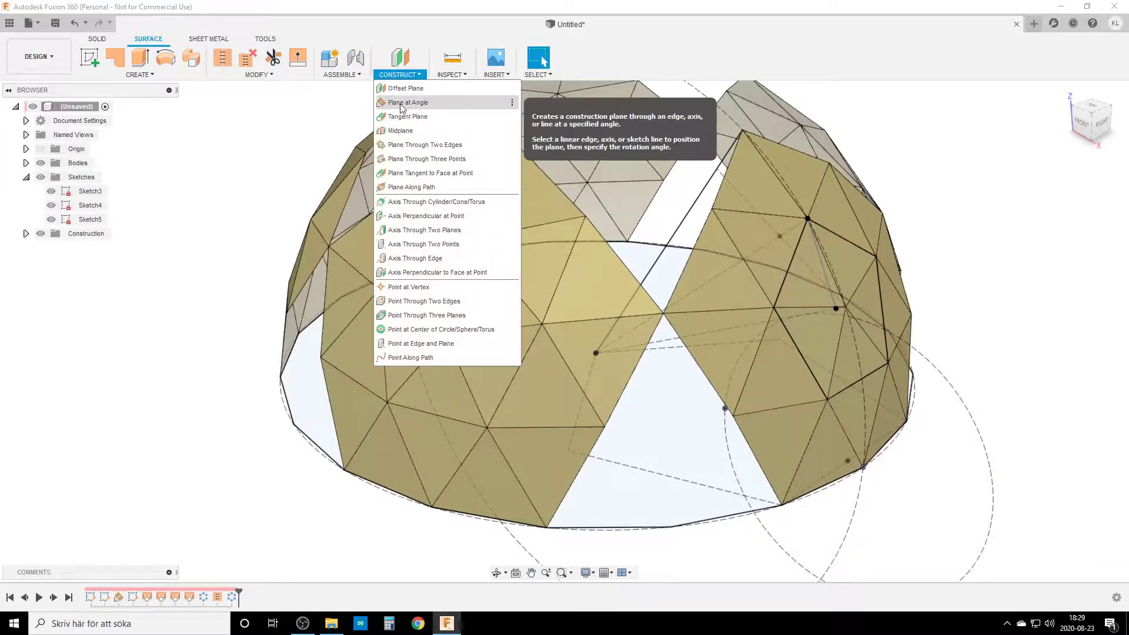
click(406, 103)
shift+middle_drag(421, 245, 477, 256)
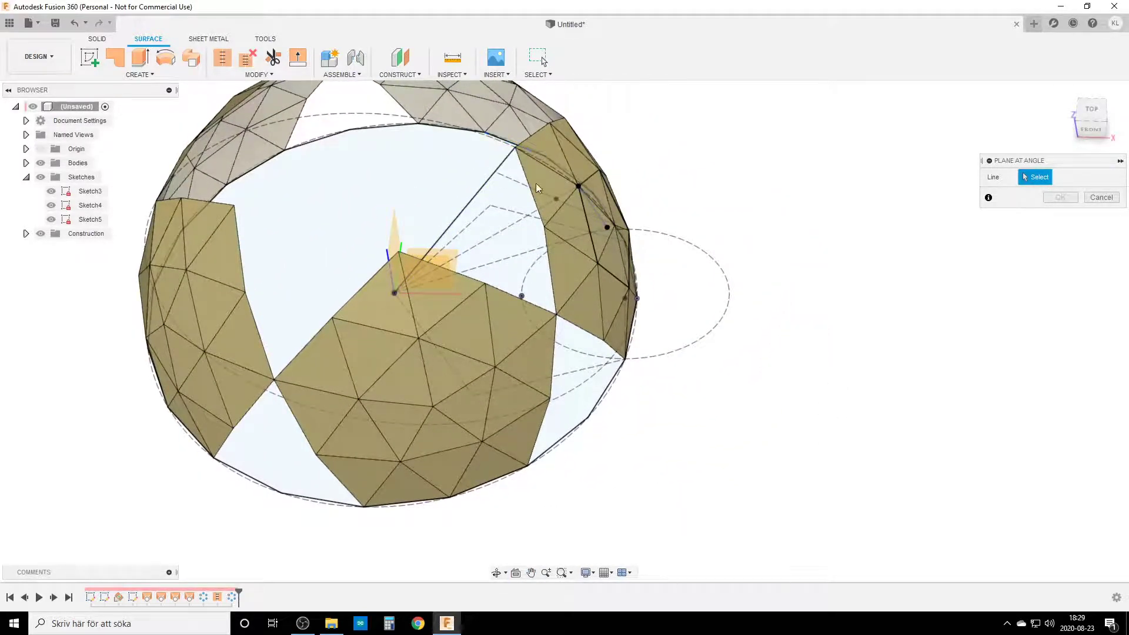
click(497, 176)
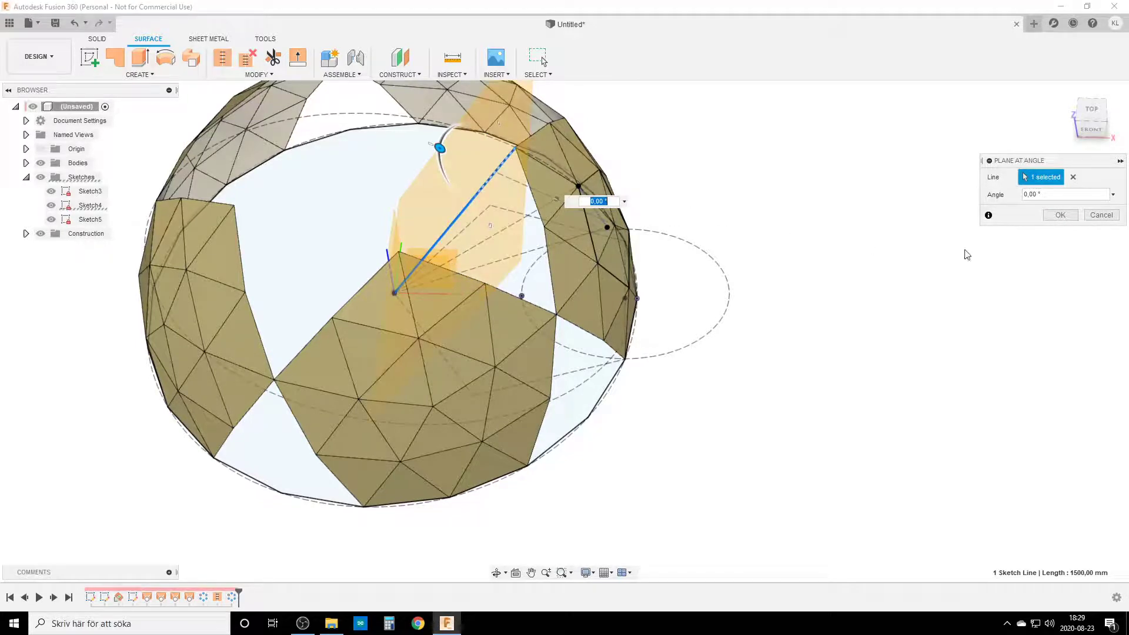
click(1060, 215)
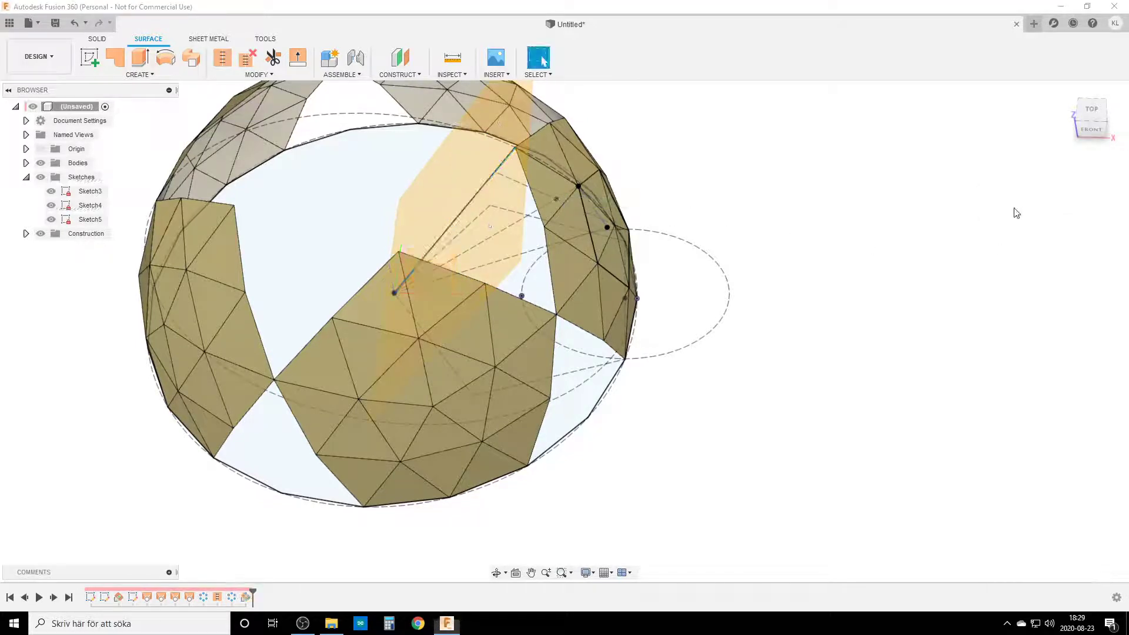
- Mirror the stitched body carrying the pentagon sketch across the new angled plane to form the dome's top cap
text(smirr)
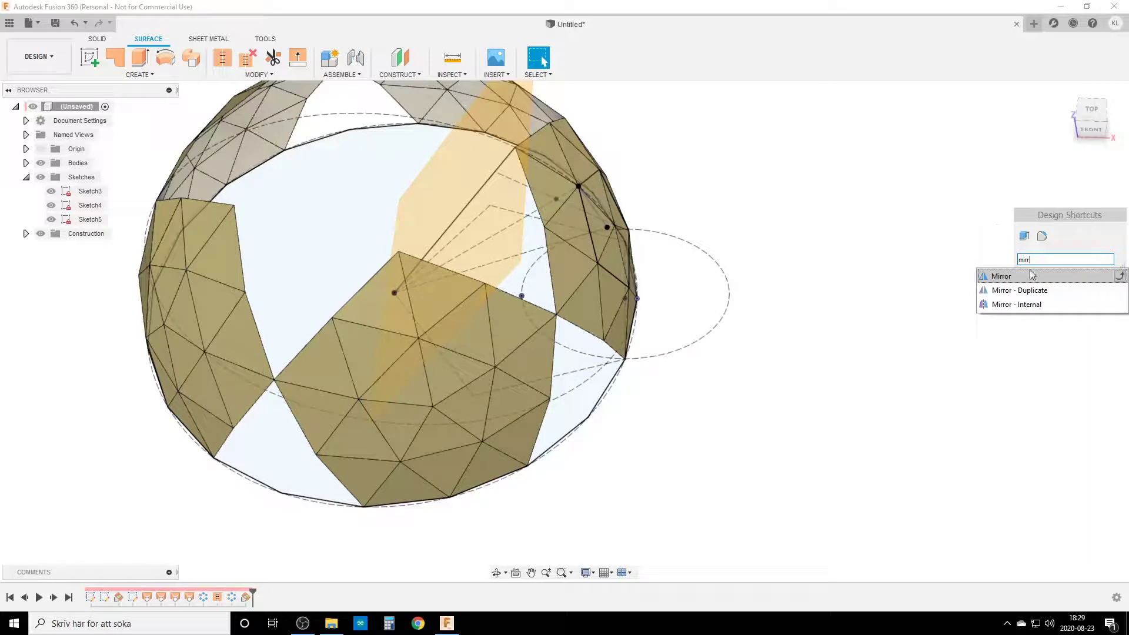
click(1028, 279)
click(1085, 177)
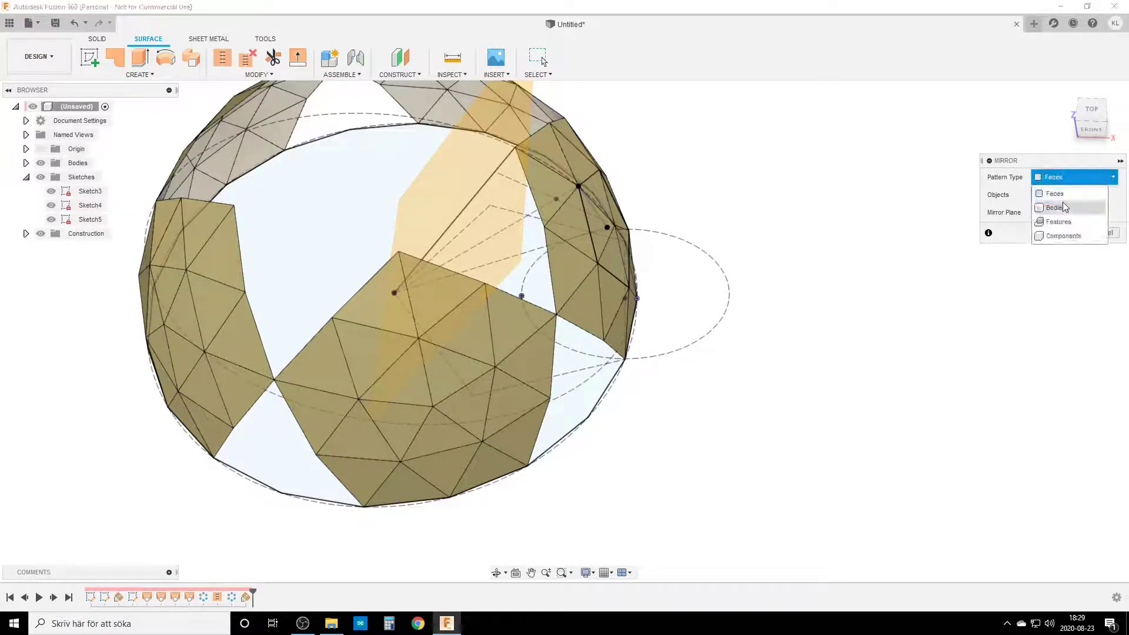
click(1039, 211)
click(600, 222)
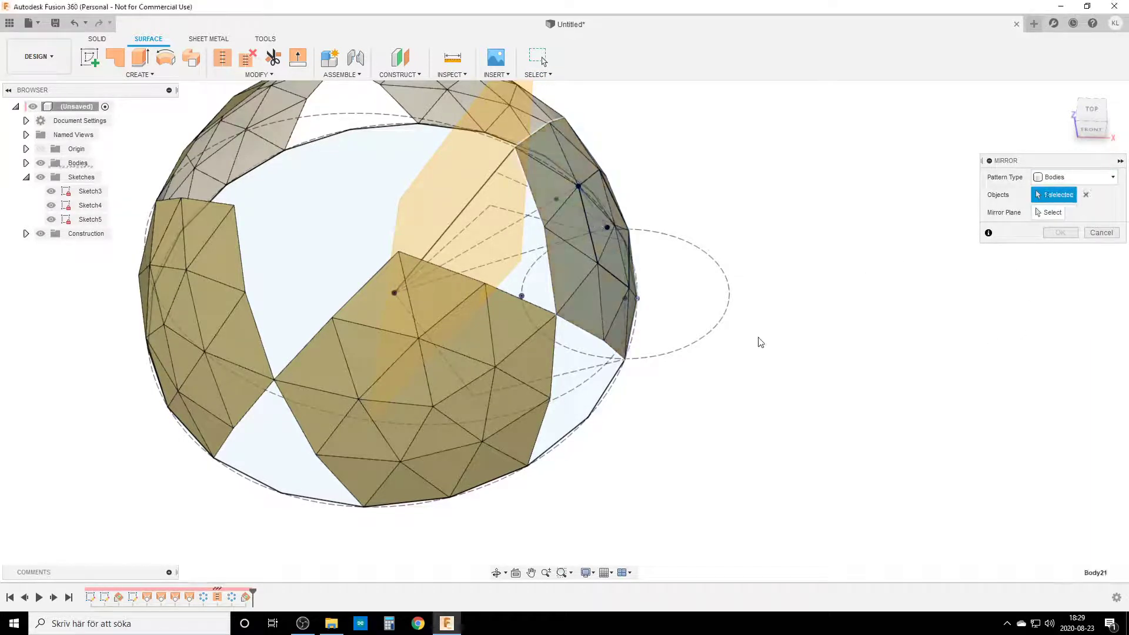
click(1049, 212)
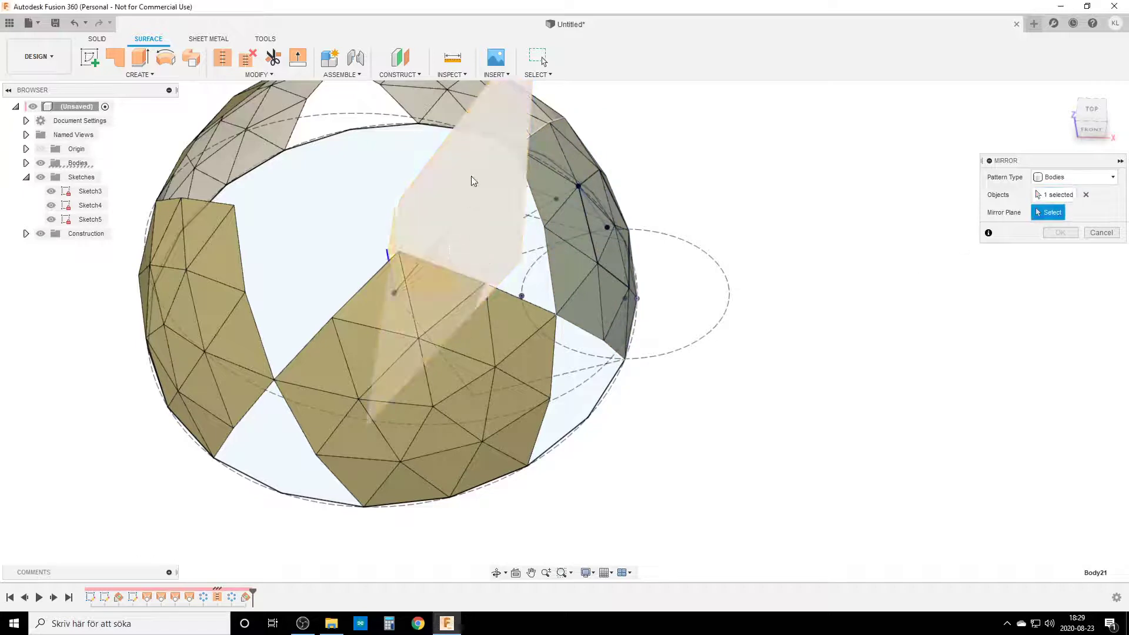
click(473, 219)
click(1062, 233)
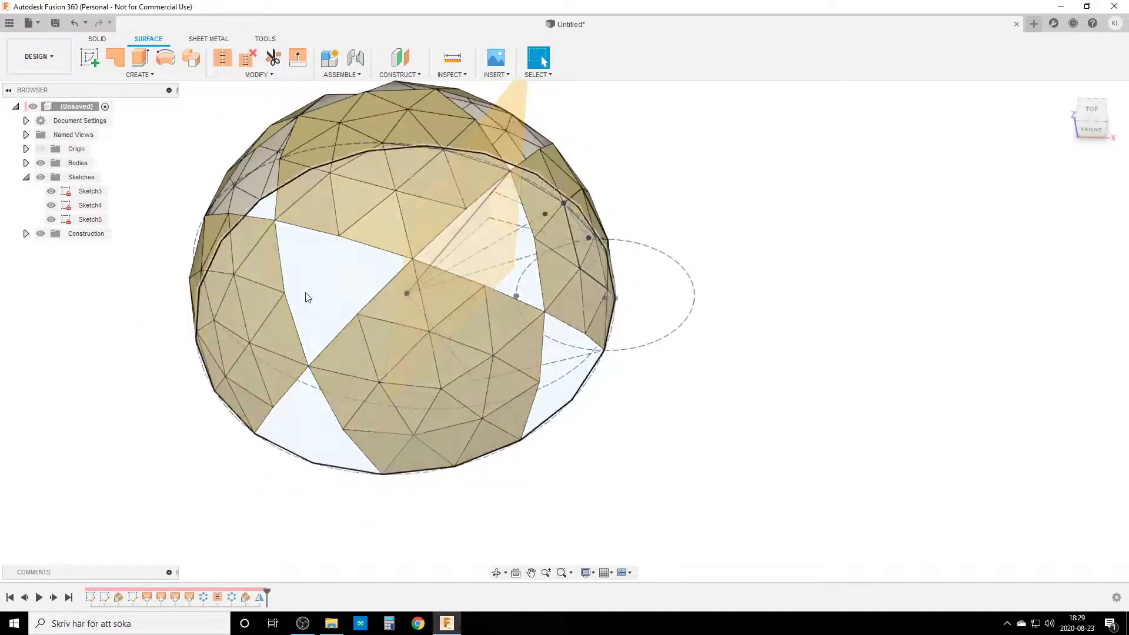
- Hide the construction plane used for the mirror
click(27, 234)
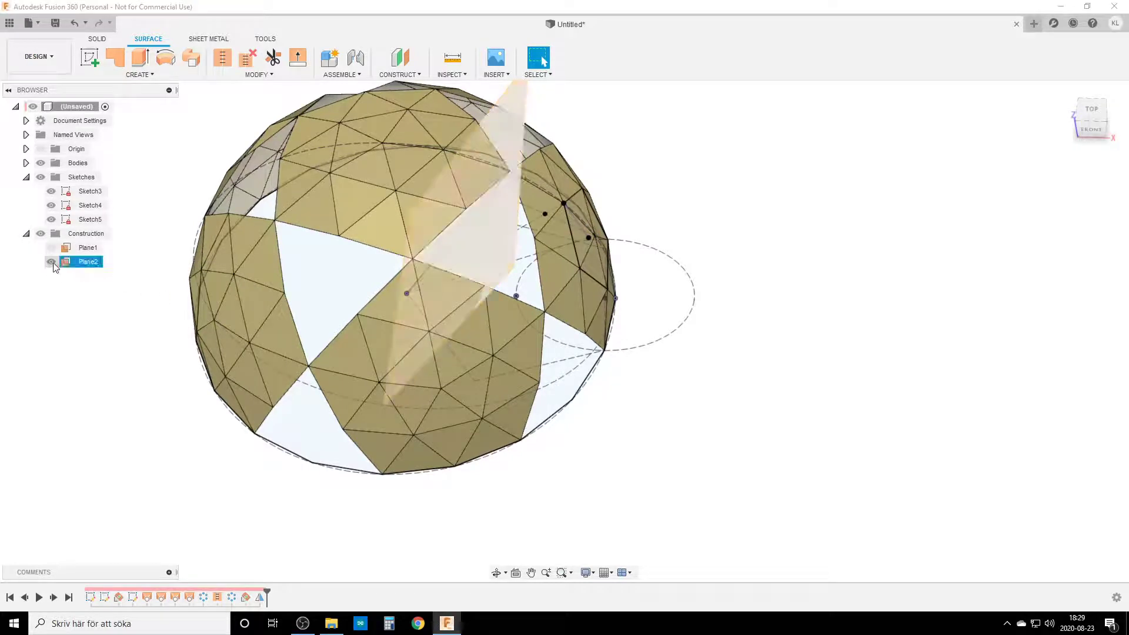
click(52, 262)
click(27, 234)
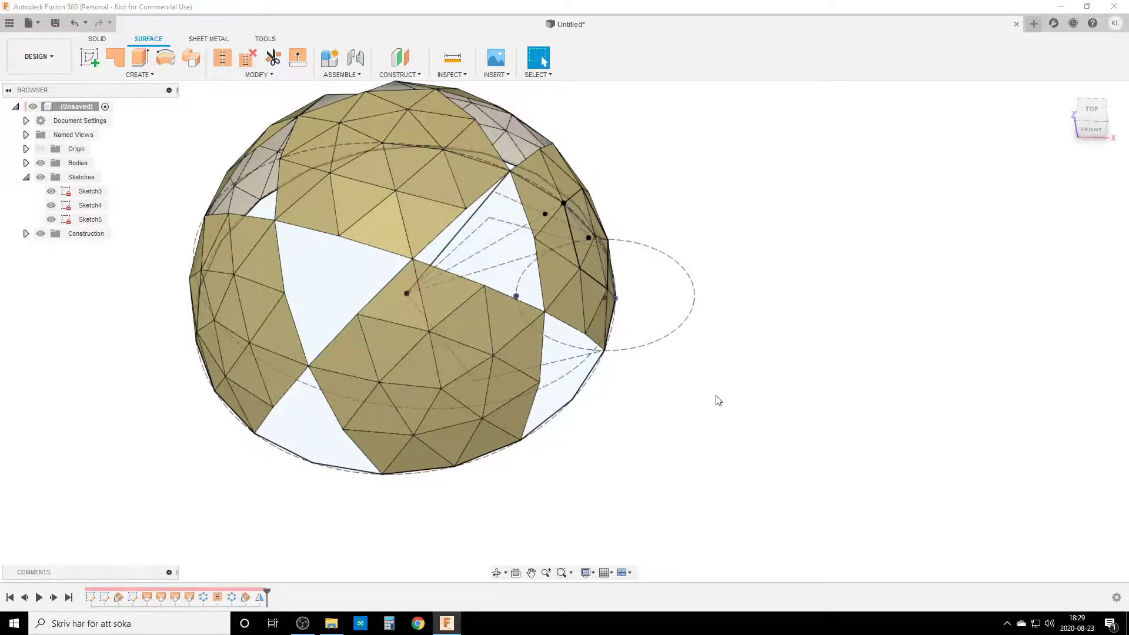
- Loft a surface from the base gap's left sketch line to the adjoining edge of the left panel
shift+middle_drag(746, 415, 567, 383)
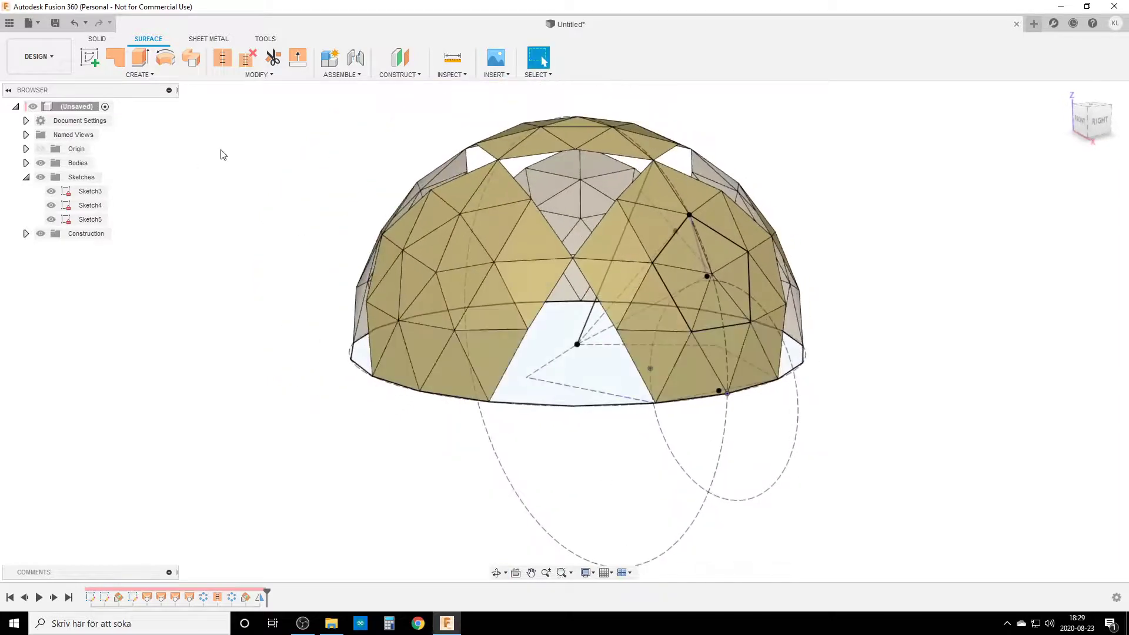
click(124, 76)
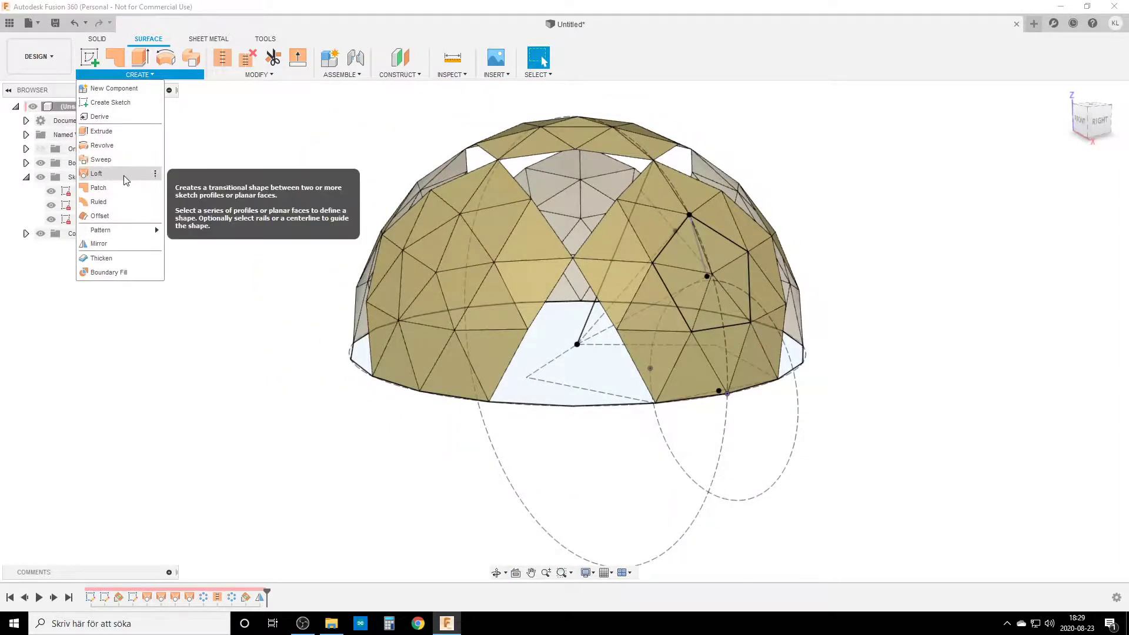
click(126, 178)
scroll(361, 390, up, 5)
shift+middle_drag(361, 391, 432, 379)
click(429, 379)
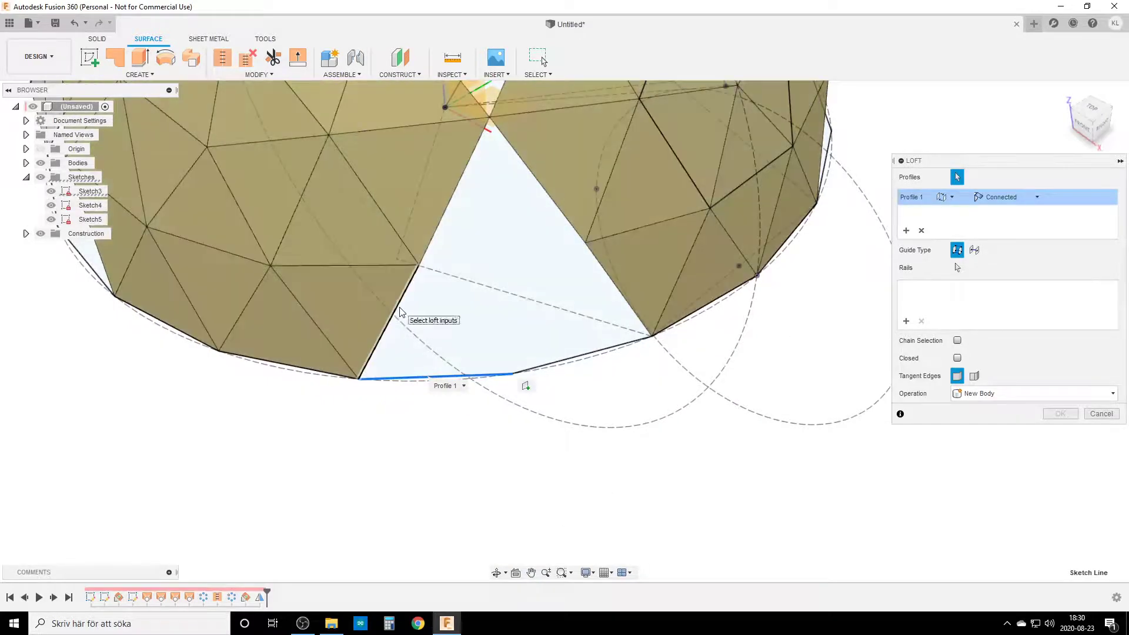
click(396, 314)
key(Return)
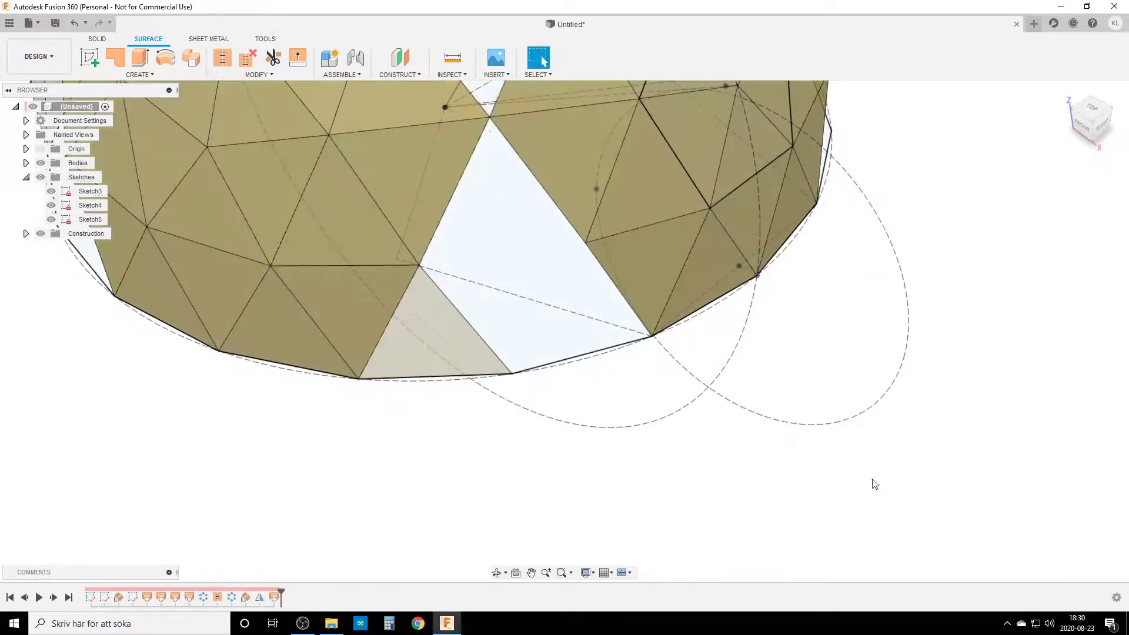
- Loft a surface from the base gap's right sketch line to the adjoining edge of the right panel
key(Return)
click(580, 358)
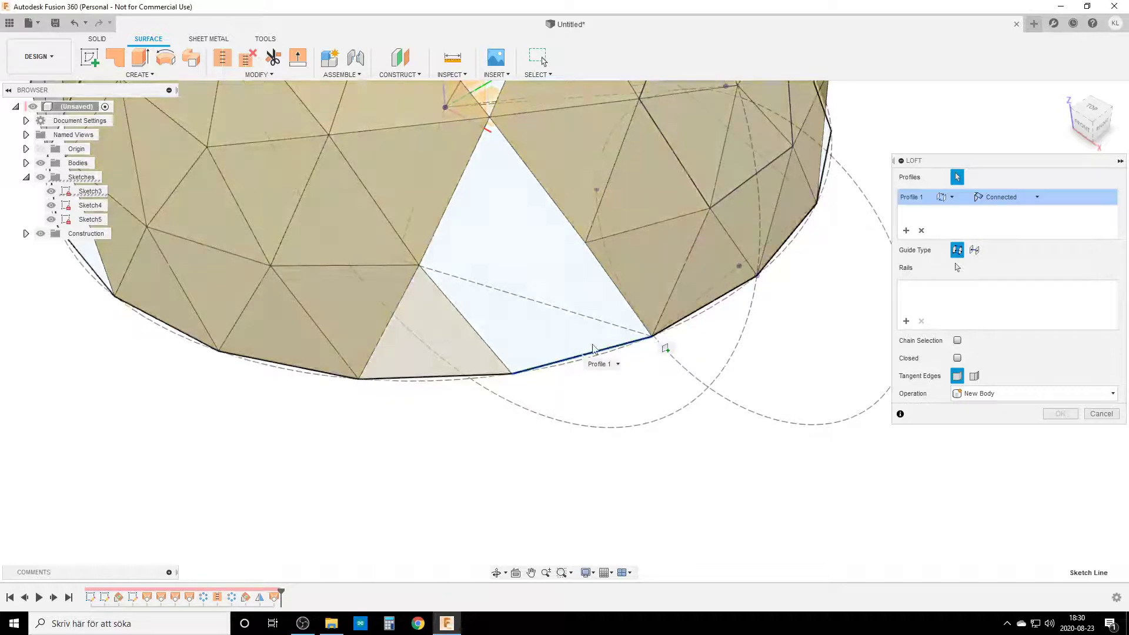
click(617, 290)
key(Return)
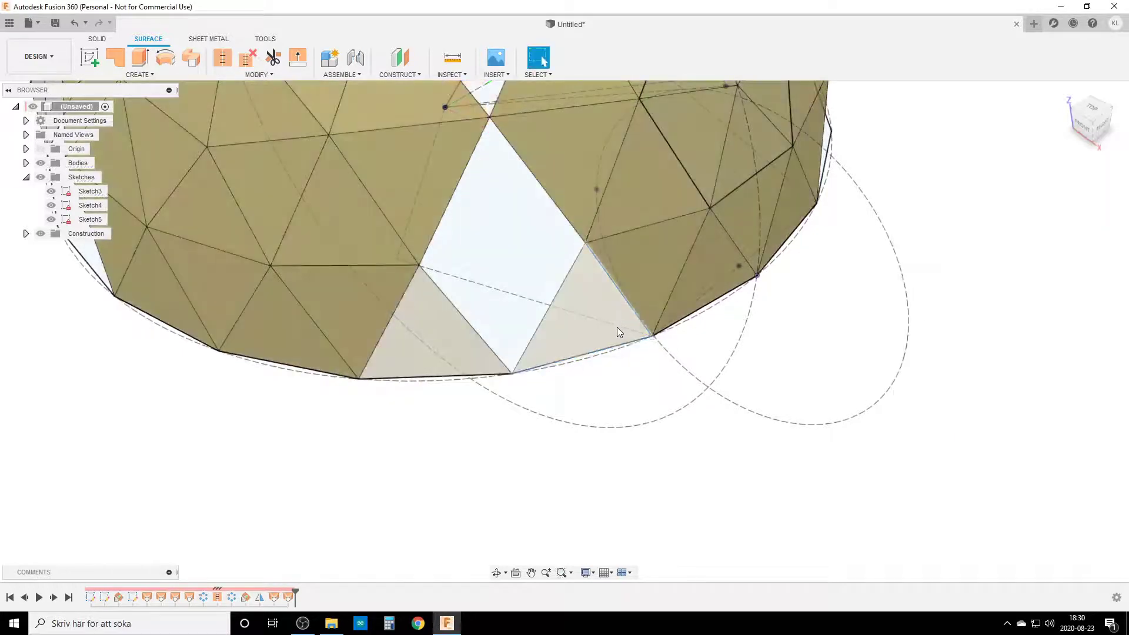
- Loft the inverted middle triangle between the facing edges of the two lower gap triangles
key(Return)
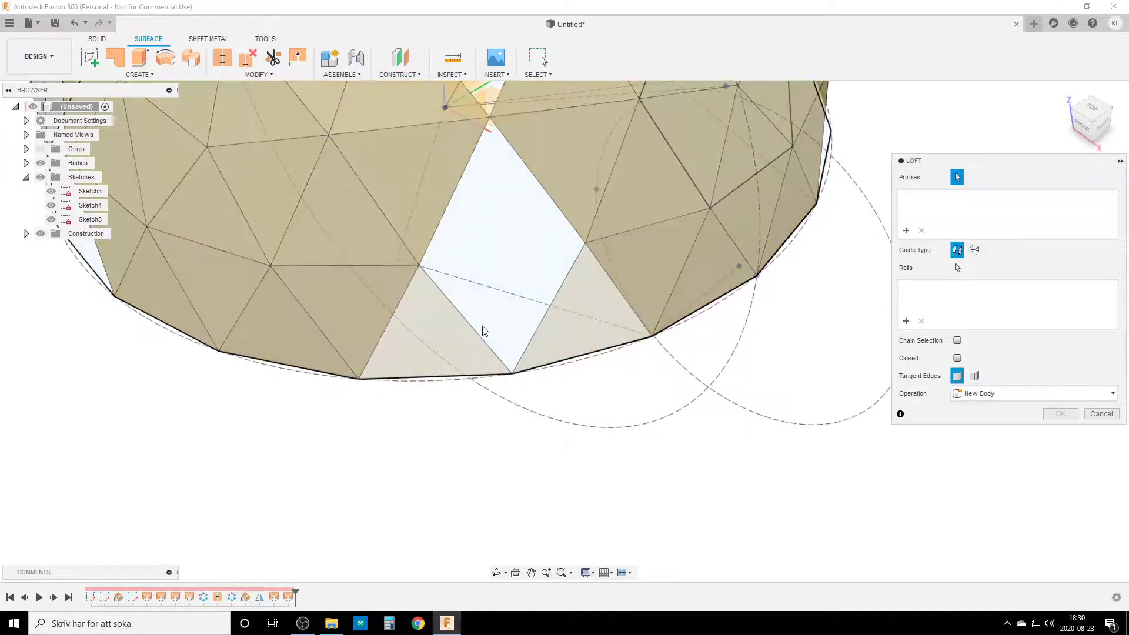
click(468, 323)
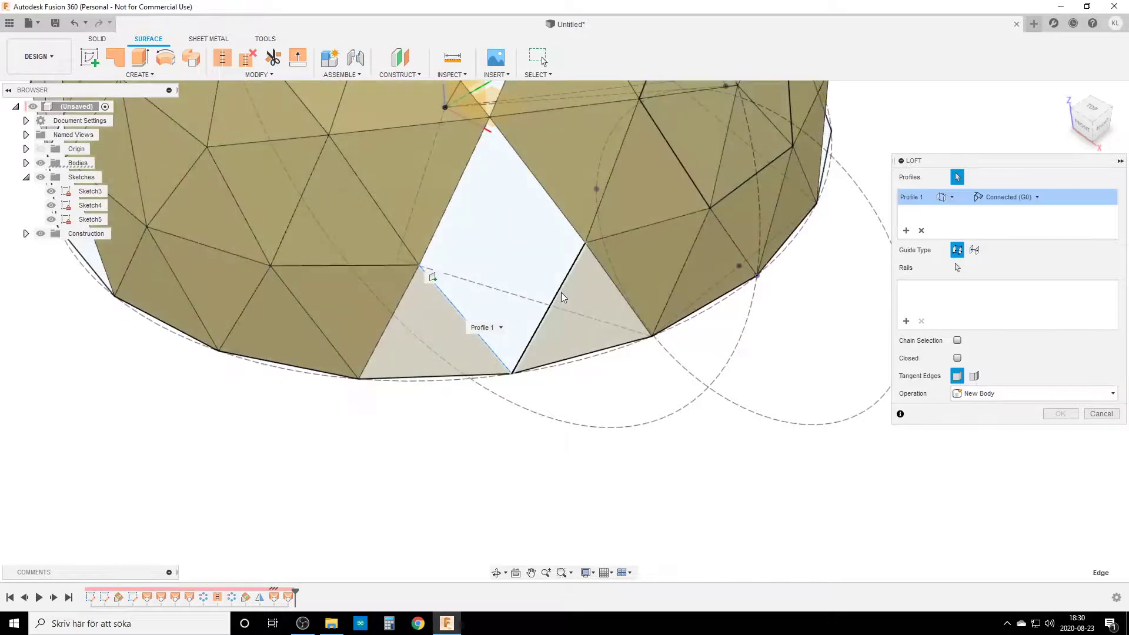
click(560, 292)
key(Return)
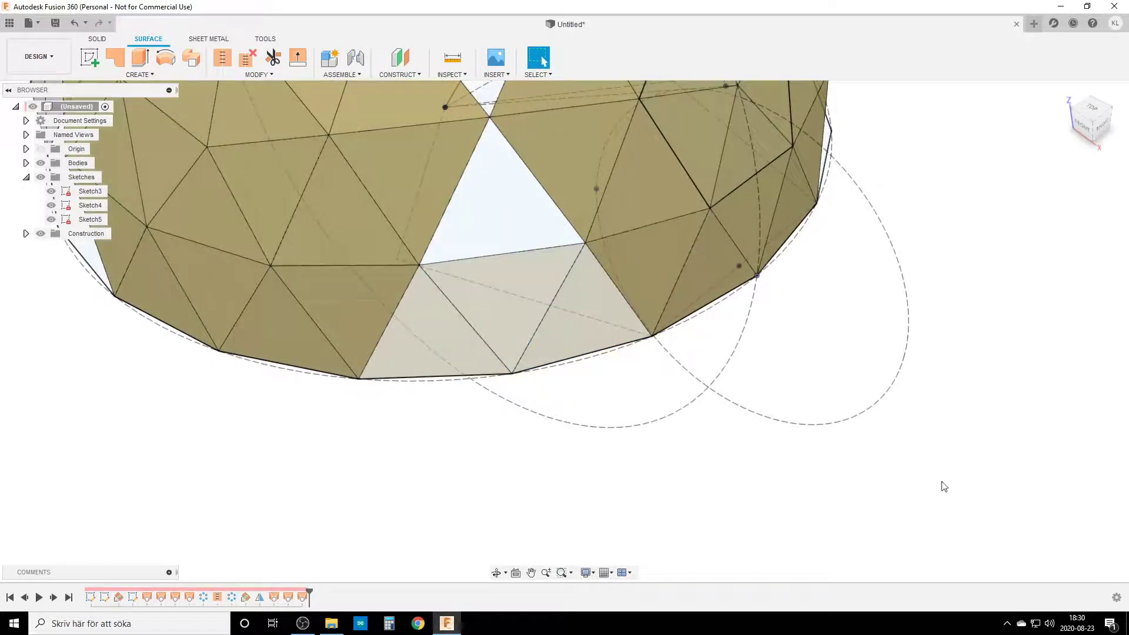
- Loft the gap's upper triangle between the two panel edges, and roll the timeline back to just after the mirror
key(Return)
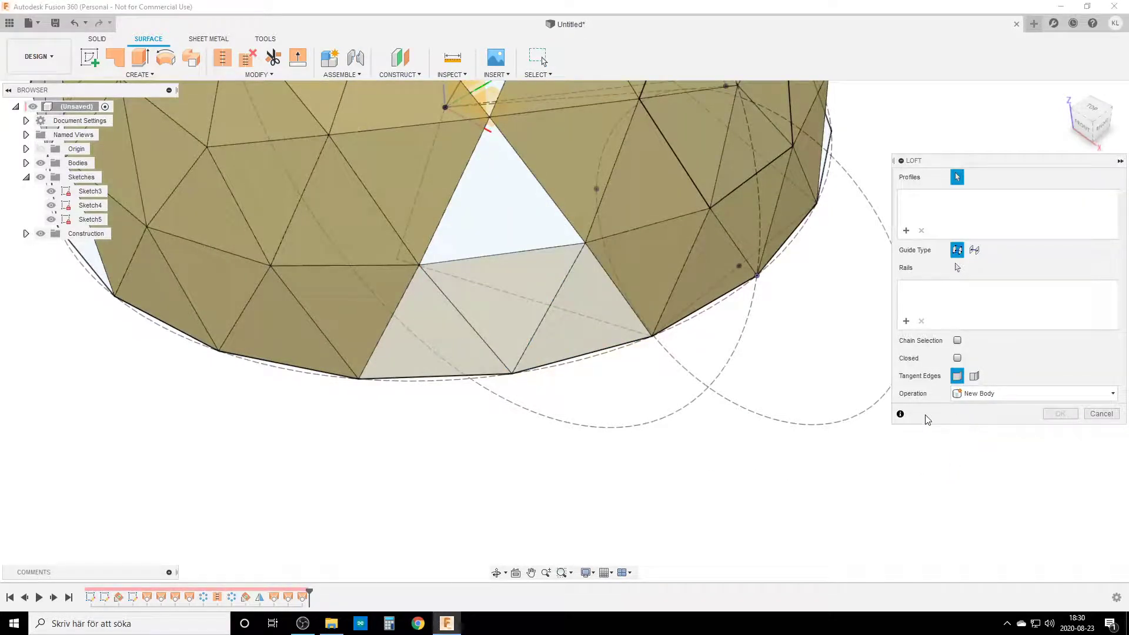
click(447, 206)
click(540, 192)
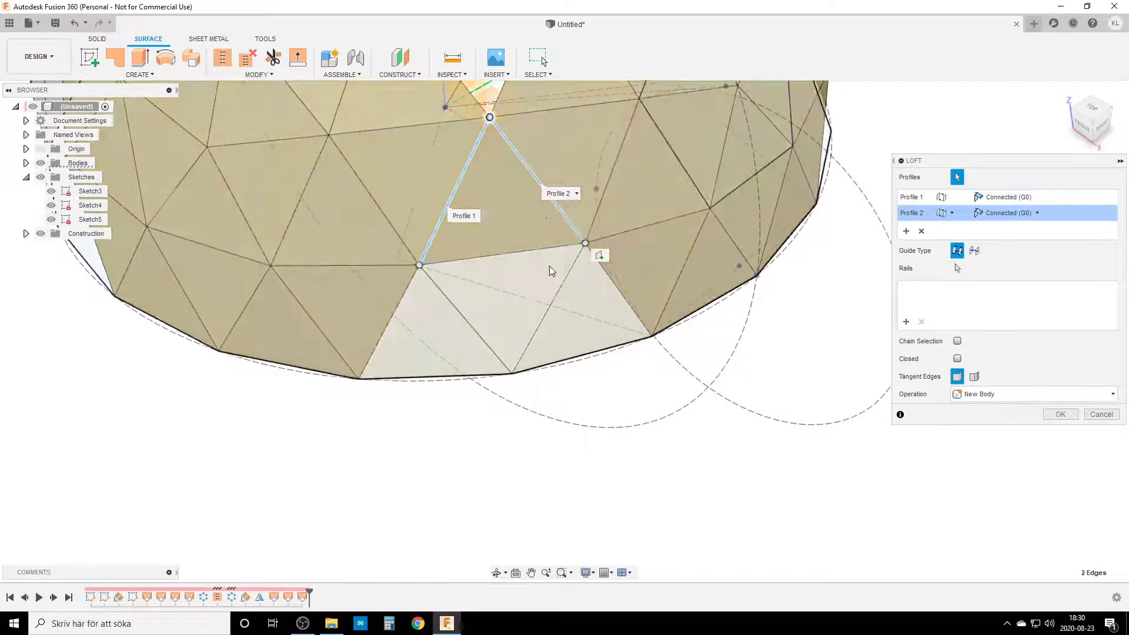
key(Return)
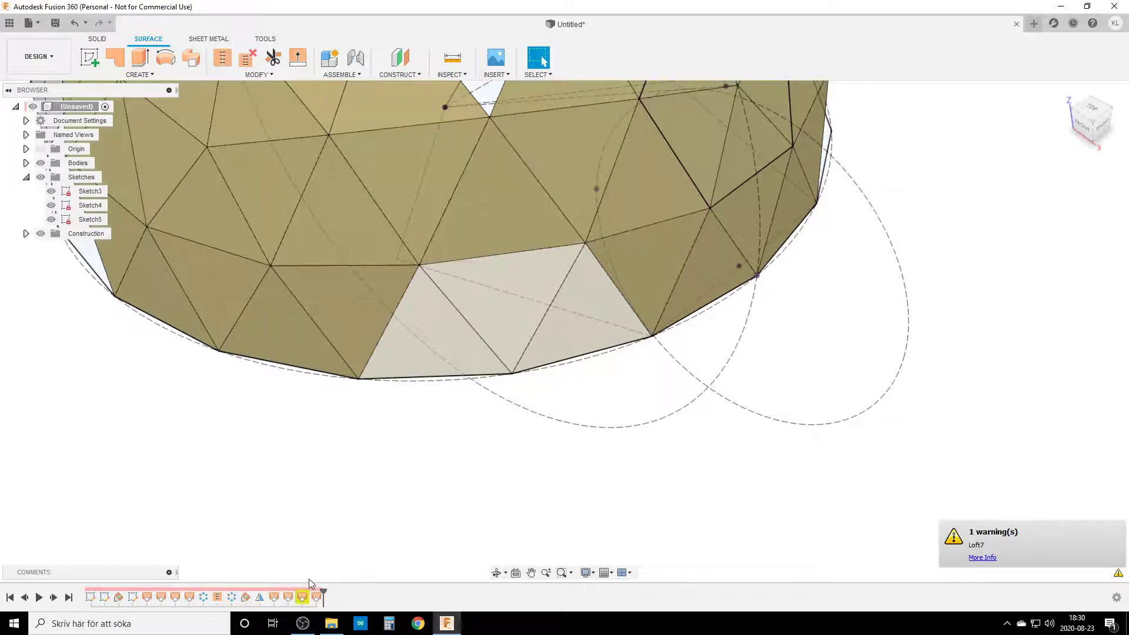
drag(322, 606, 267, 601)
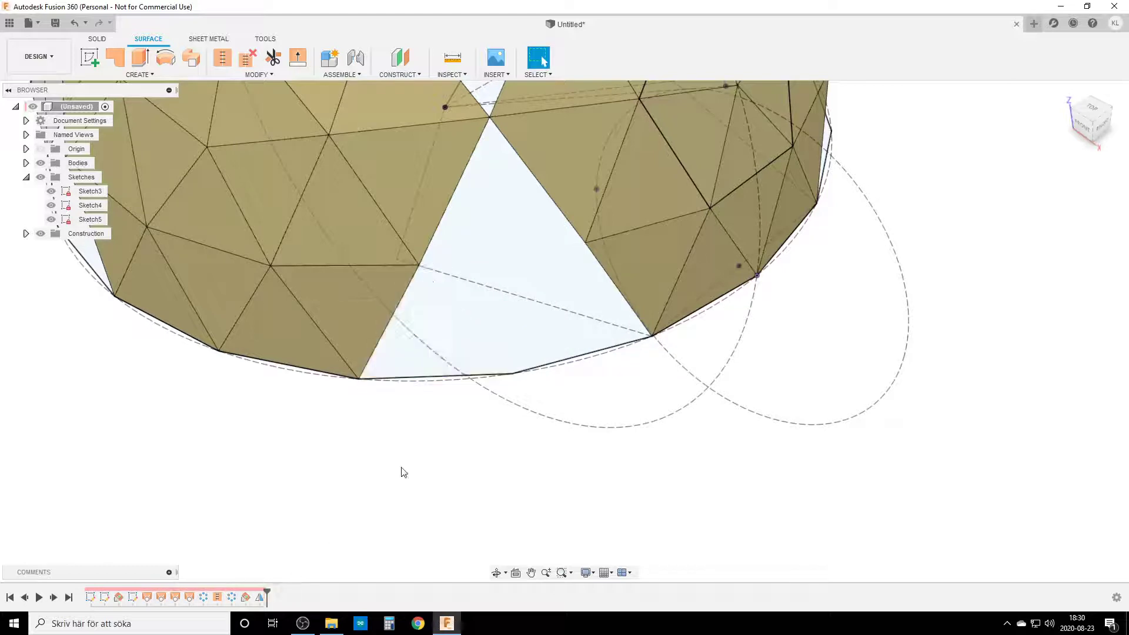
- Loft the gap's lower-left triangle again, from the left base sketch line to the left panel's lower edge
text(s)
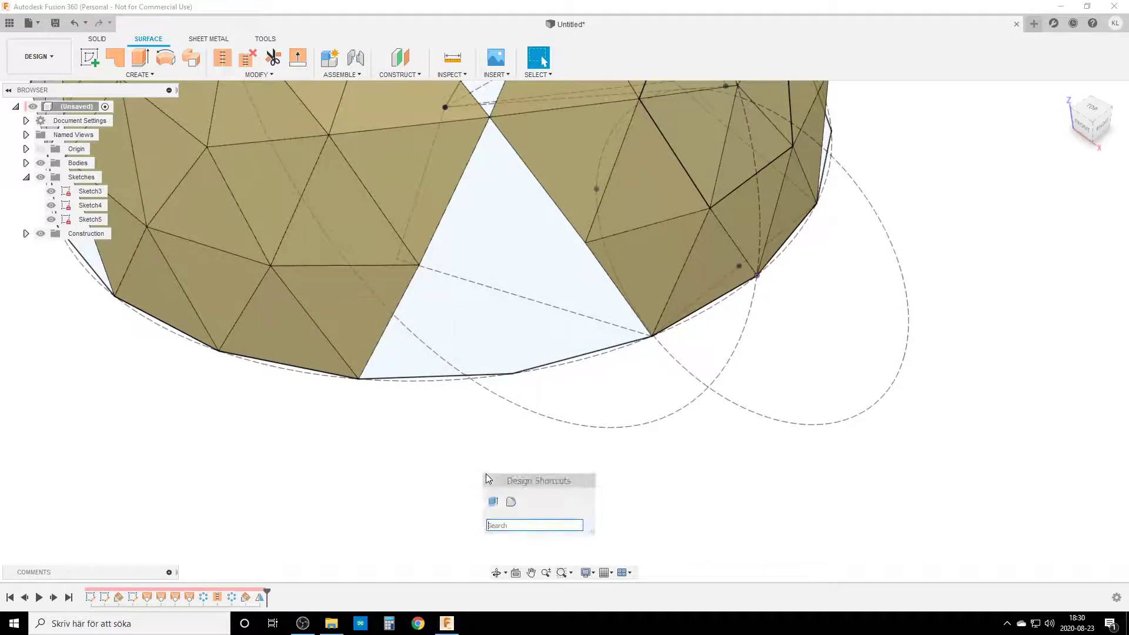
text(loft)
key(Return)
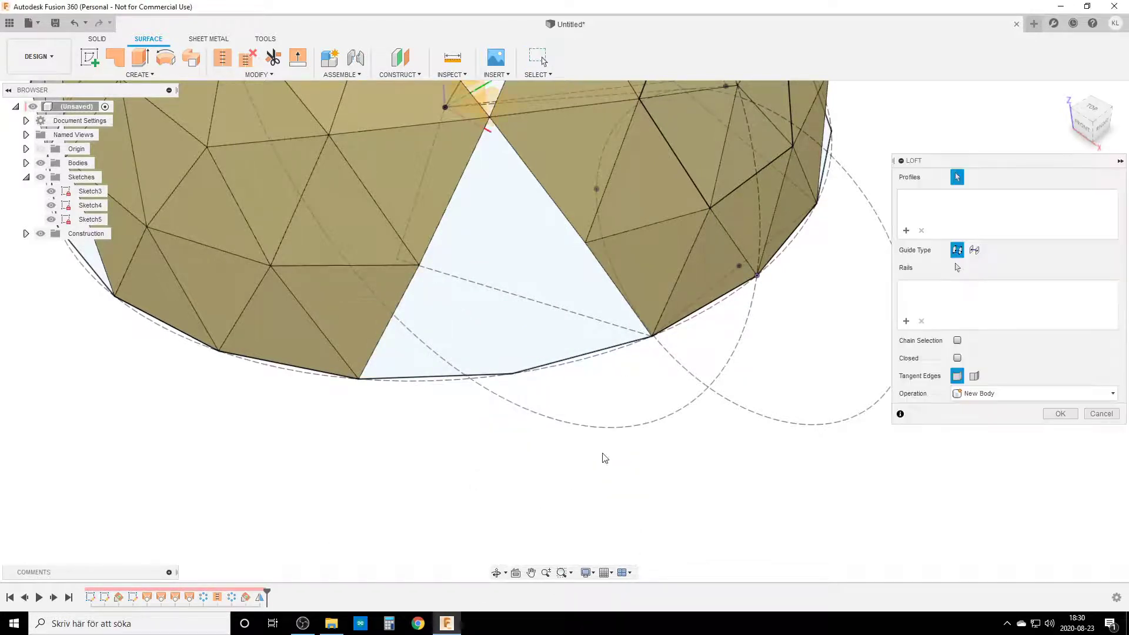
click(413, 381)
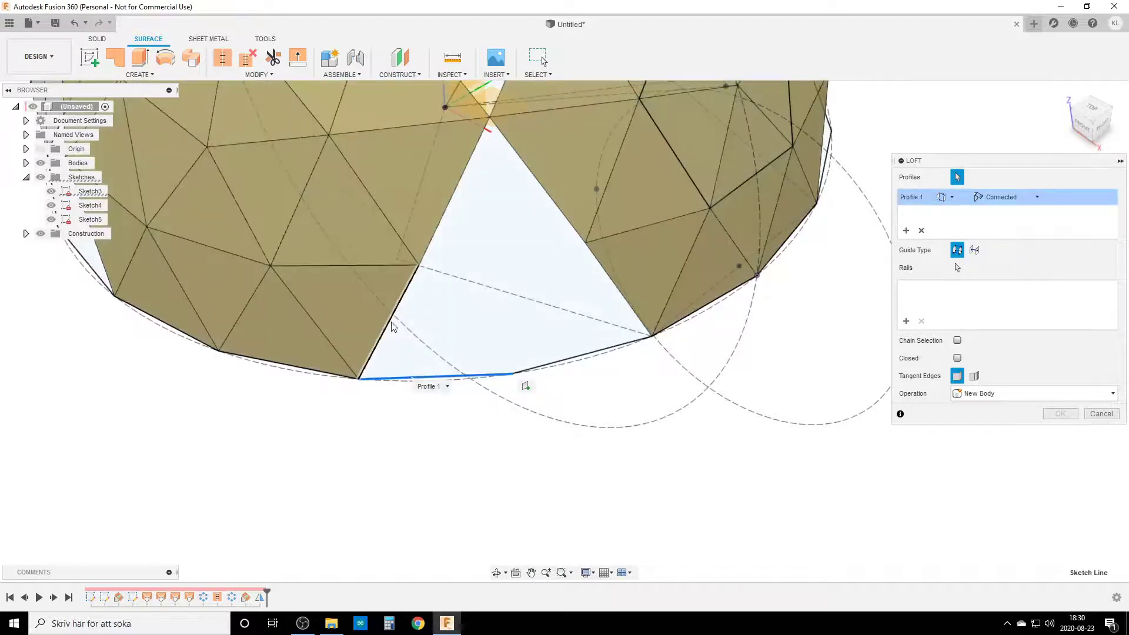
click(385, 332)
key(Return)
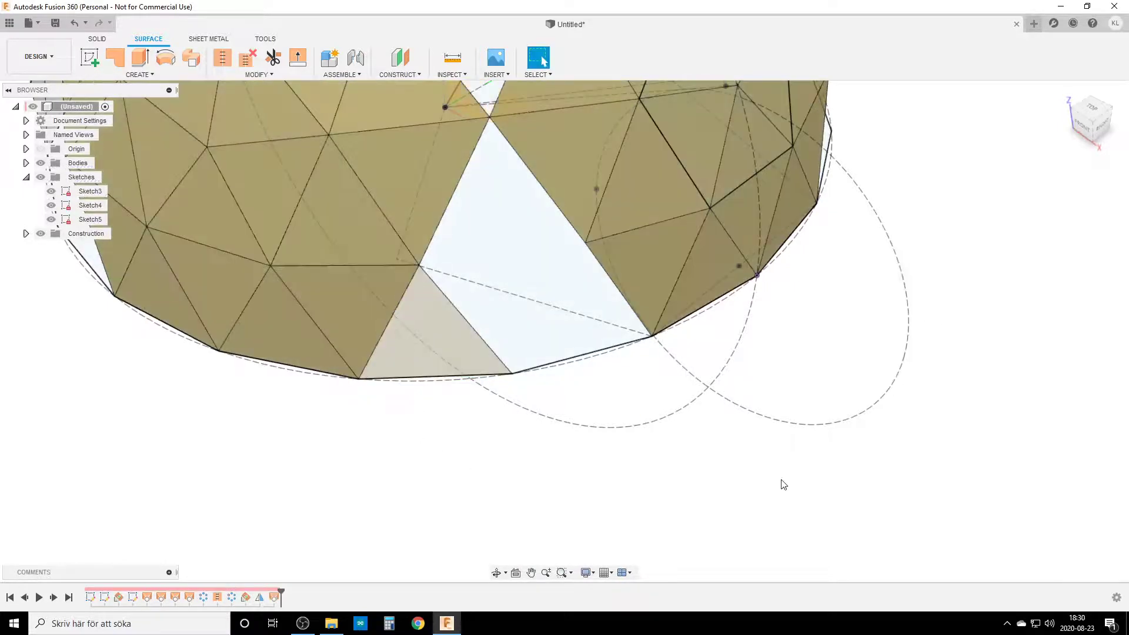
- Loft the gap's upper triangle between the left and right panel edges that meet at the apex
key(s)
key(Return)
click(436, 239)
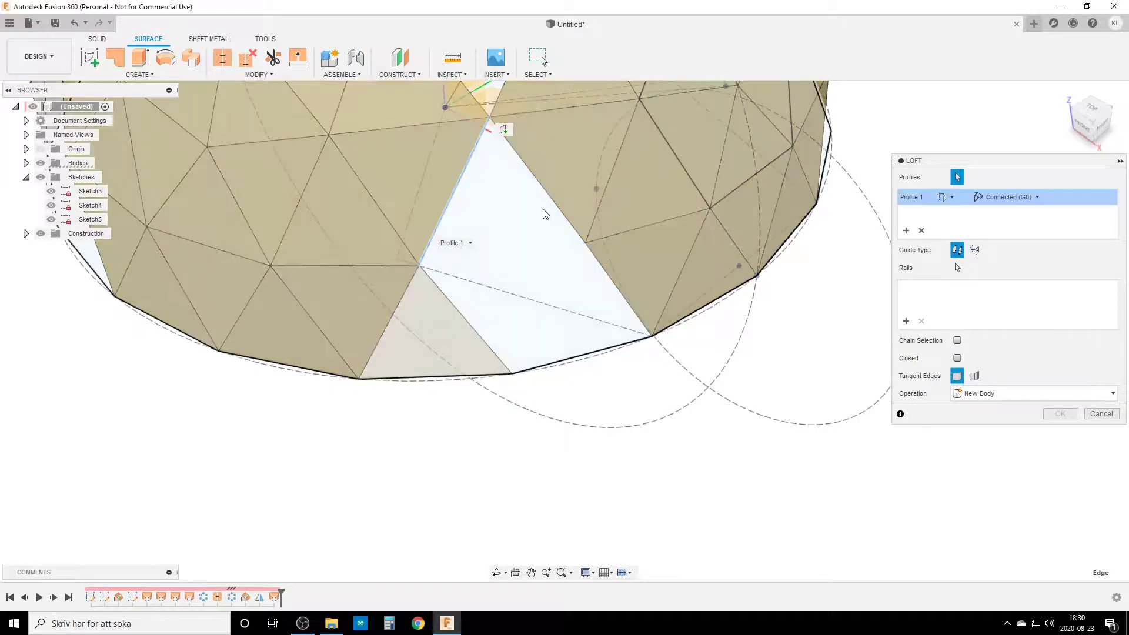
click(555, 207)
key(Return)
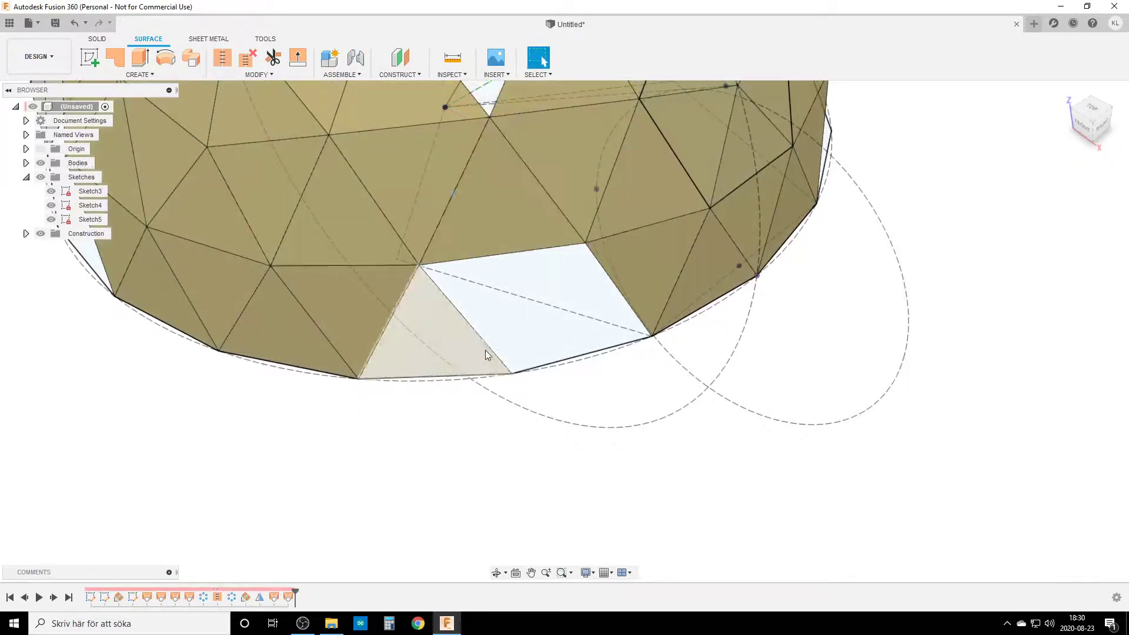
- Loft the inverted middle triangle from the lower-left triangle's inner edge to the upper triangle's bottom edge
key(s)
key(Return)
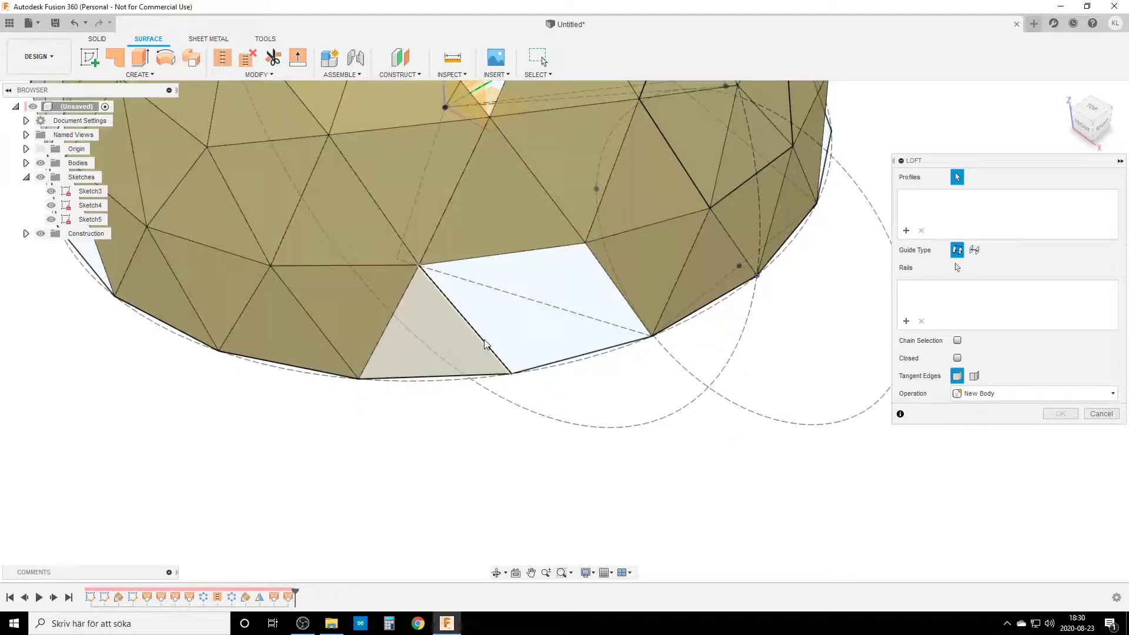
click(490, 346)
click(509, 253)
key(Return)
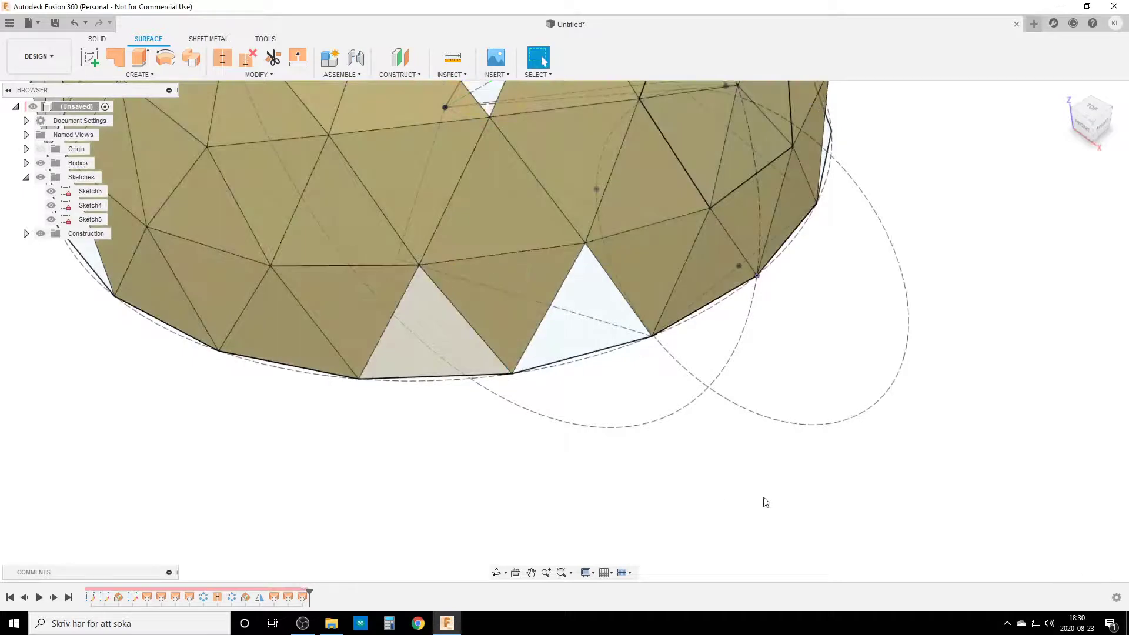
- Loft the gap's lower-right triangle from the base sketch line to the right panel's lower edge
key(Return)
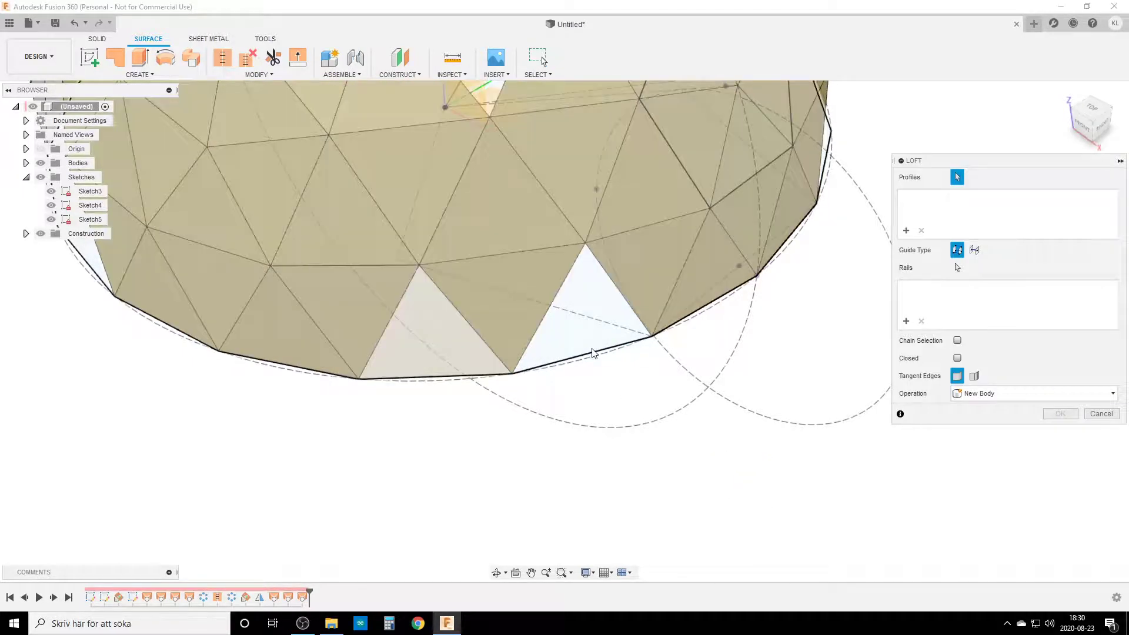
click(586, 357)
click(617, 288)
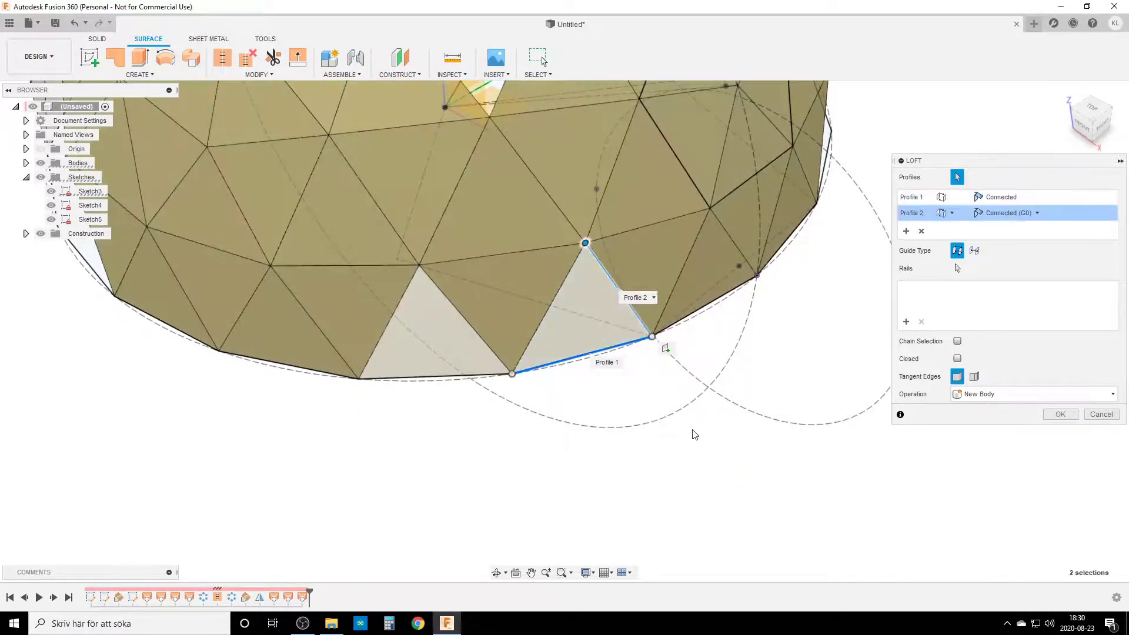
key(Return)
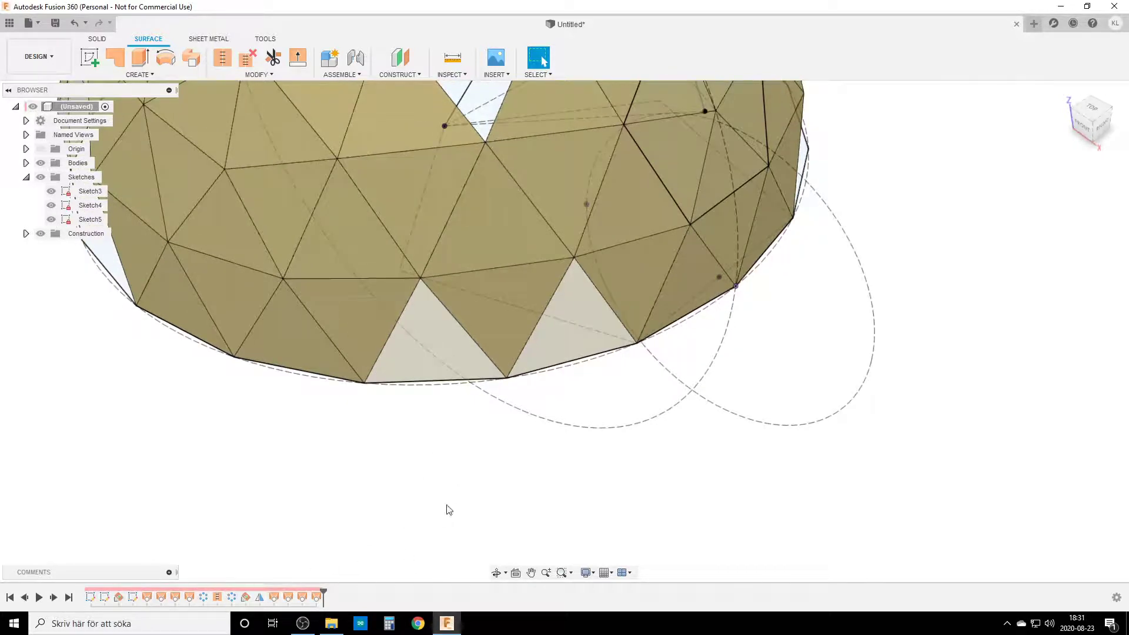
- Stitch the gap's four lofted triangles into one surface body, with a tolerance of 0.10 mm
click(222, 57)
click(492, 292)
click(486, 267)
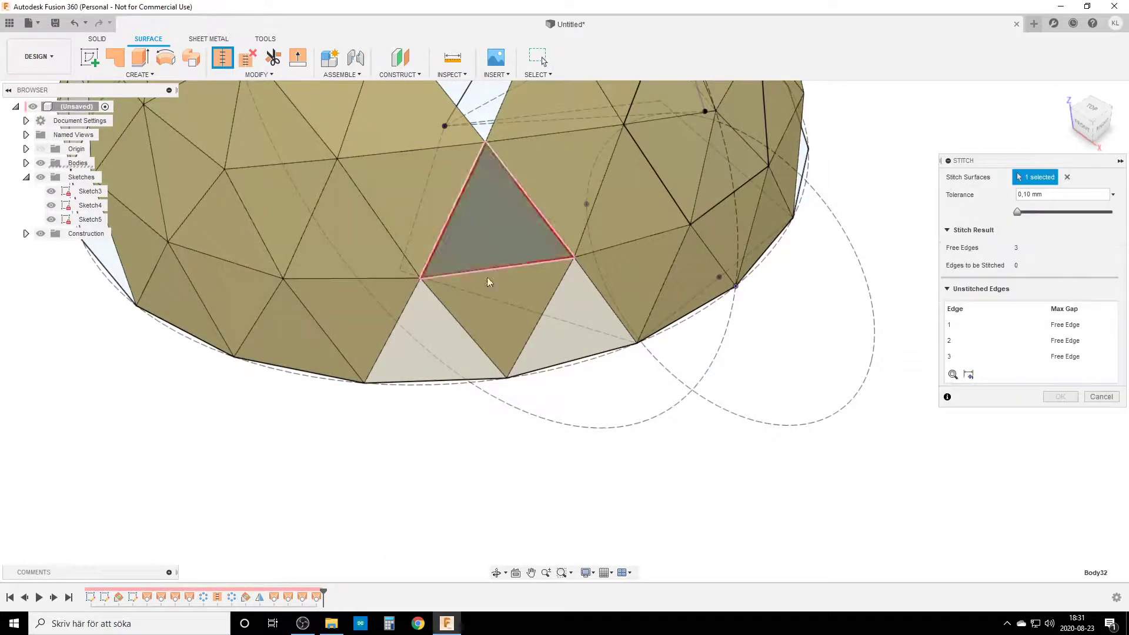
click(573, 344)
click(441, 358)
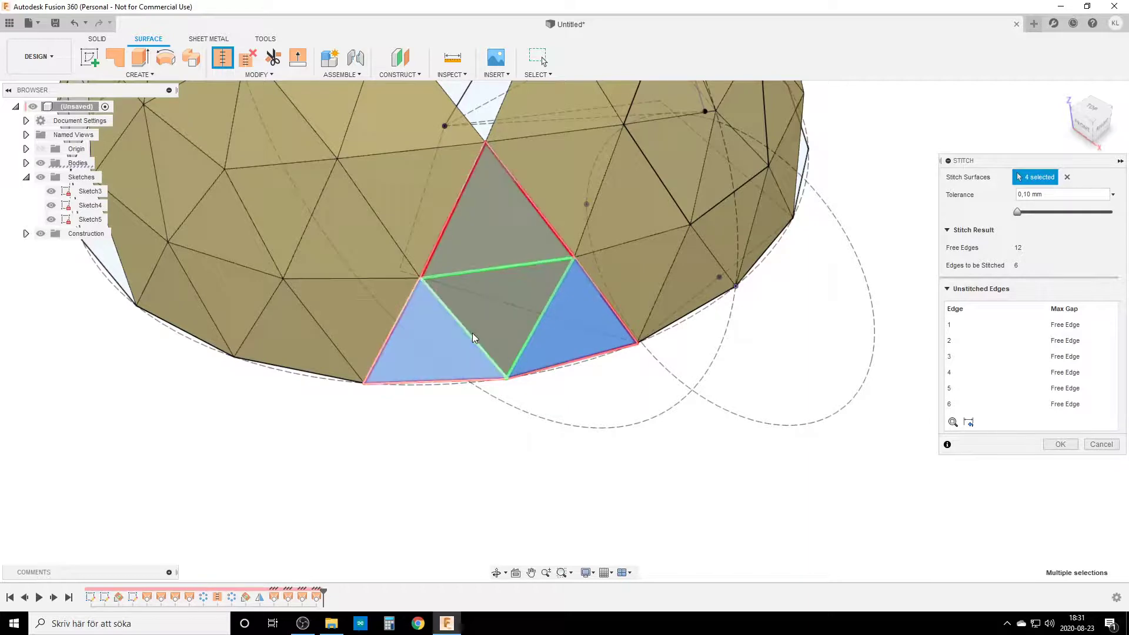
click(1059, 445)
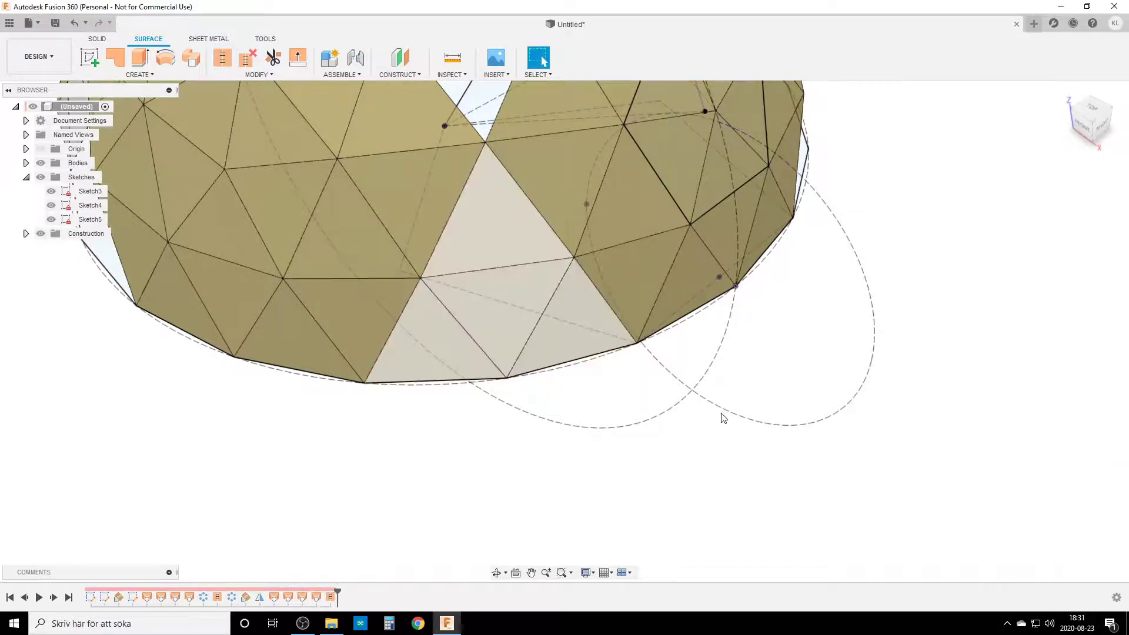
- Set up a full circular pattern of the stitched gap body around the sketch line through the adjacent pentagon's centre, with quantity 5
text(scirc)
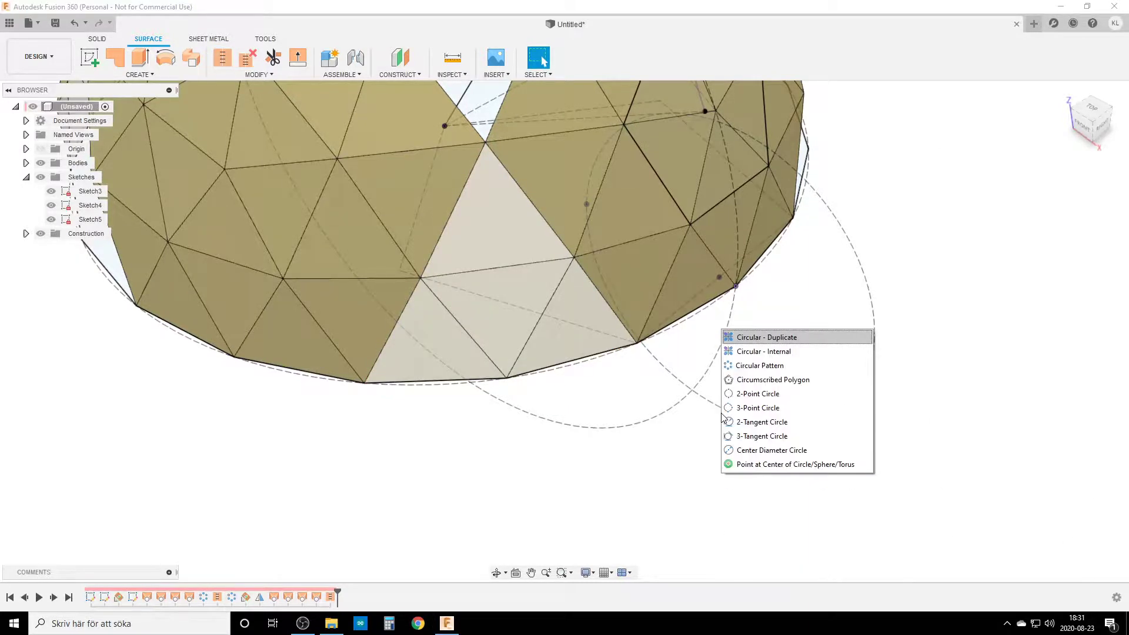
click(855, 365)
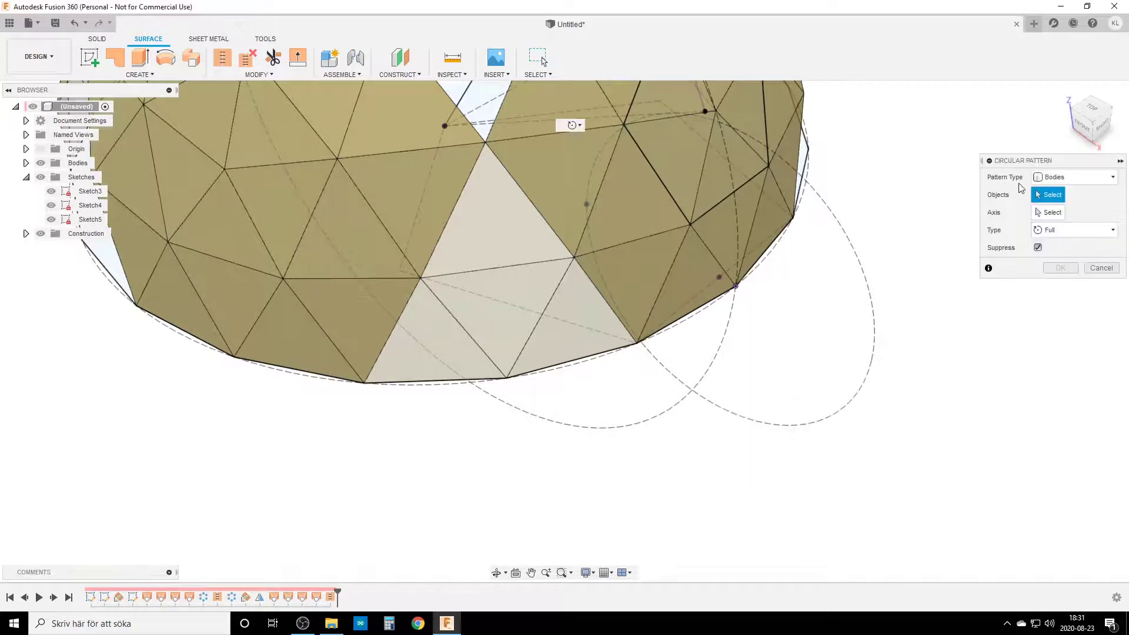
click(503, 301)
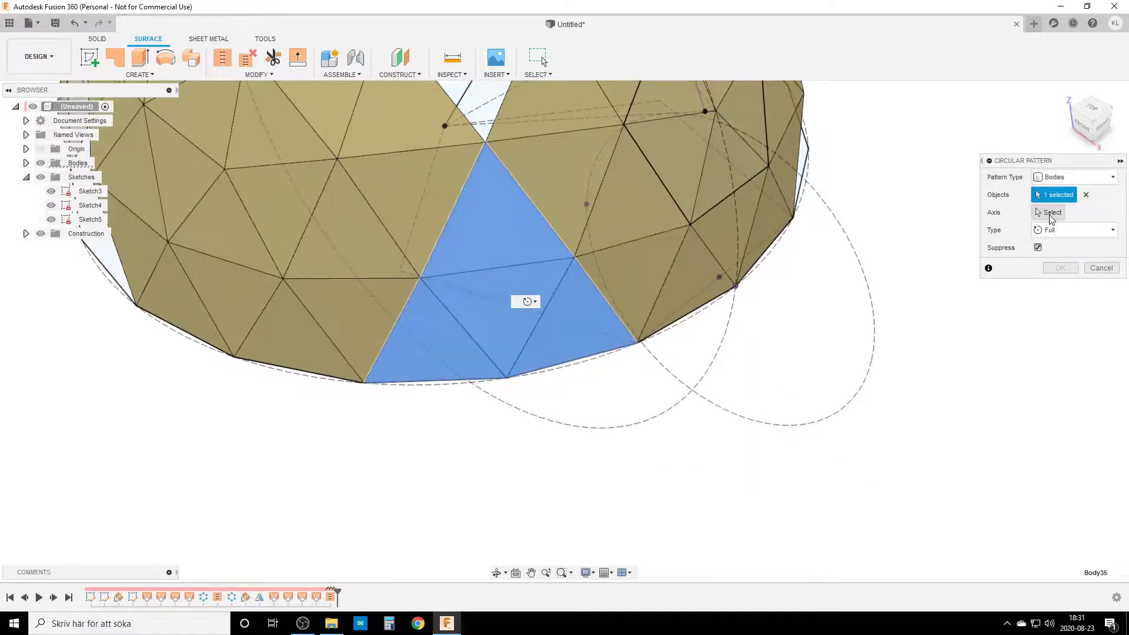
click(1050, 213)
shift+middle_drag(510, 260, 548, 164)
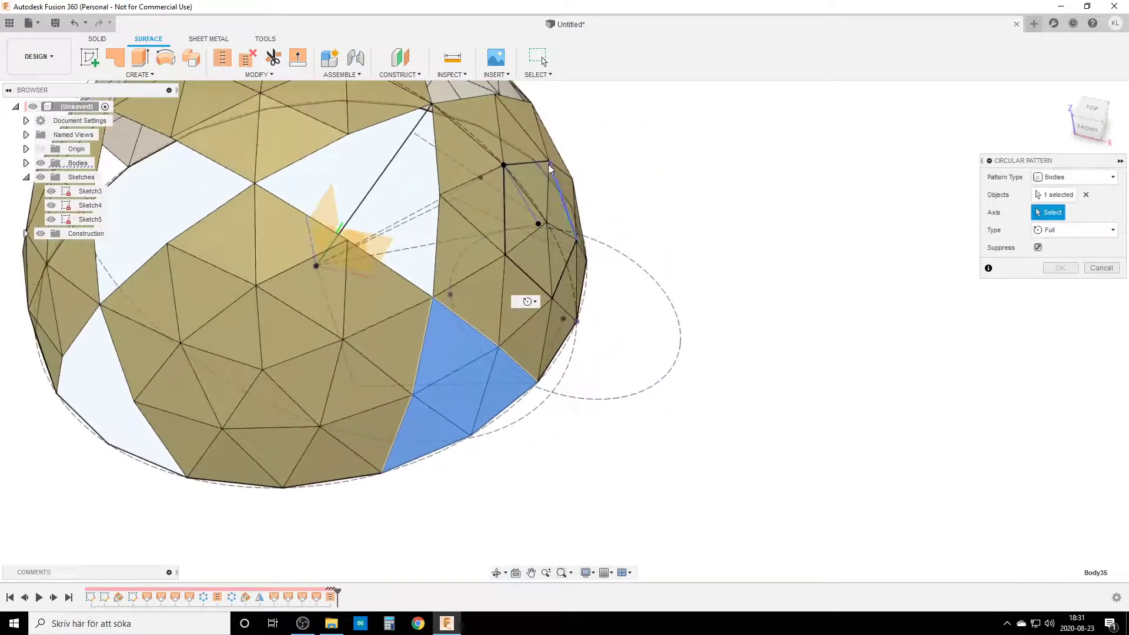
click(415, 253)
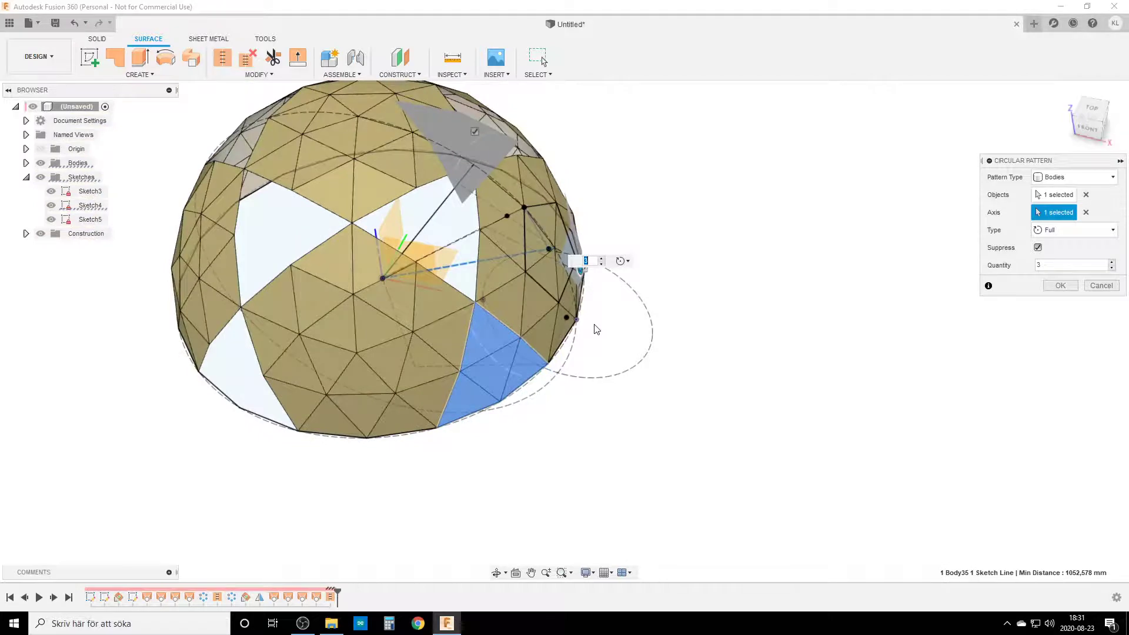
key(Return)
- Suppress the pattern copies below the base, in the opposite lower gap and in the upper gap above it, and create the pattern
shift+middle_drag(595, 327, 595, 388)
scroll(538, 462, up, 2)
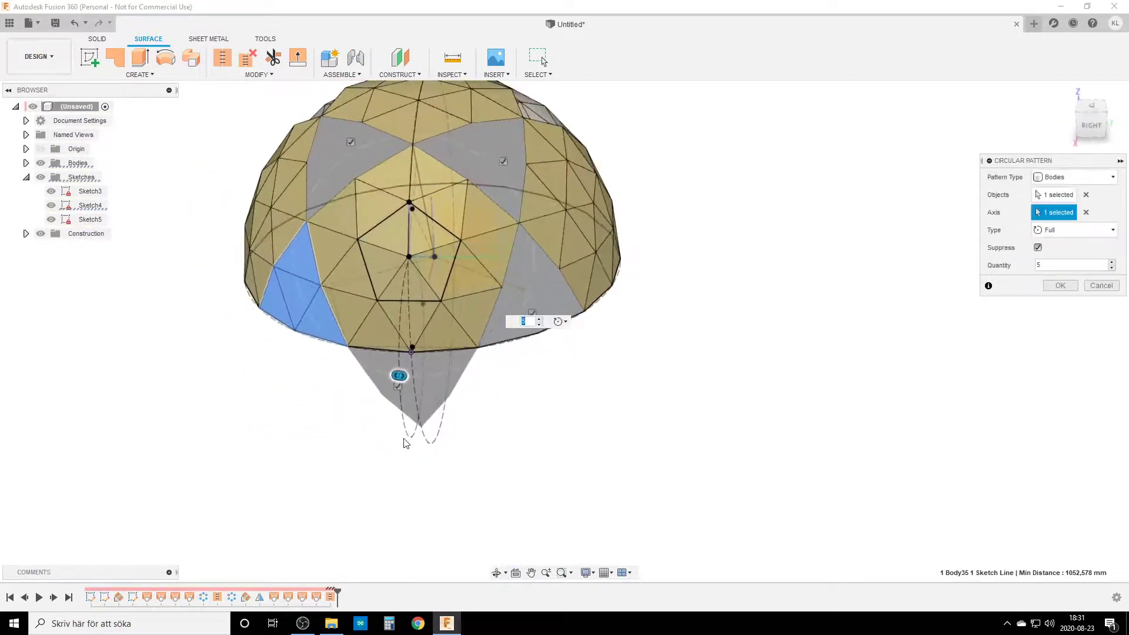
click(398, 386)
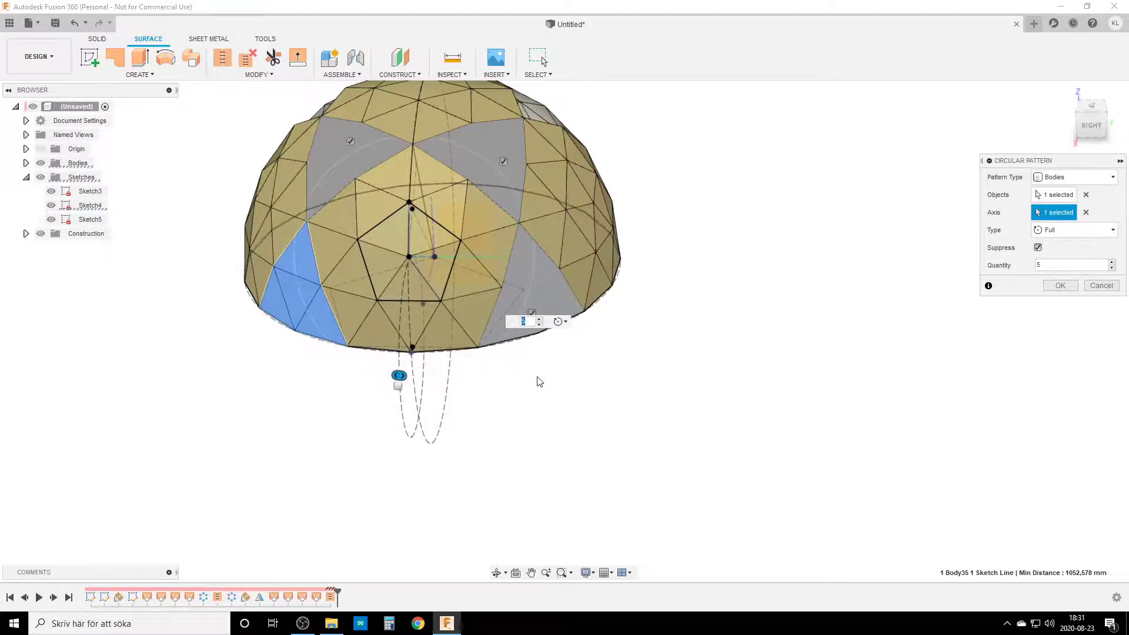
middle_drag(536, 381, 614, 391)
click(600, 321)
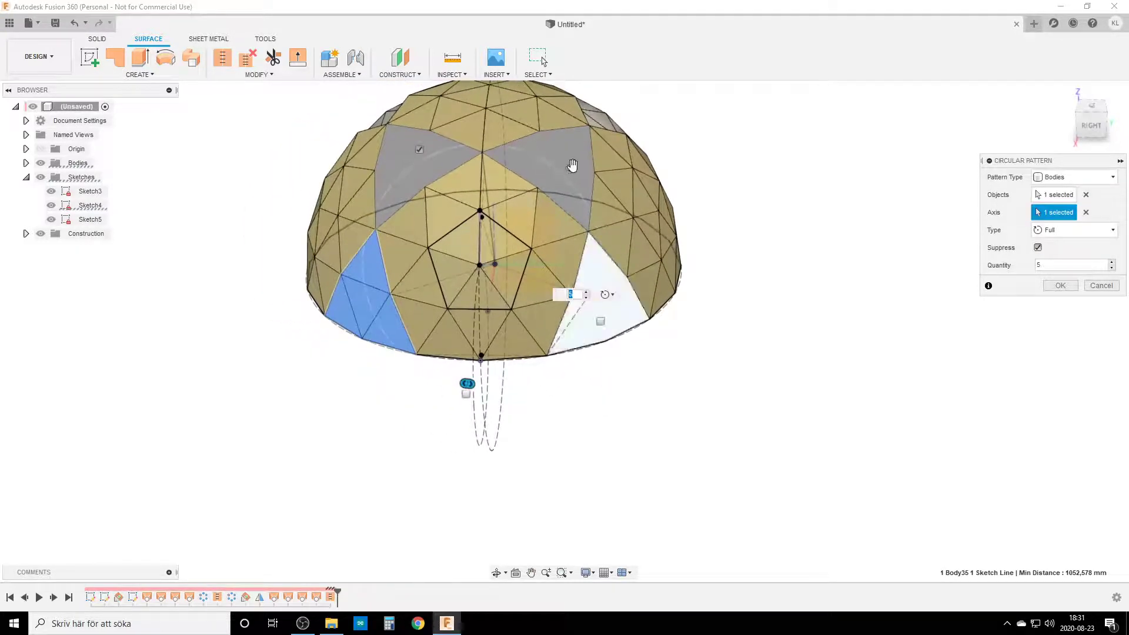
click(572, 168)
click(1060, 285)
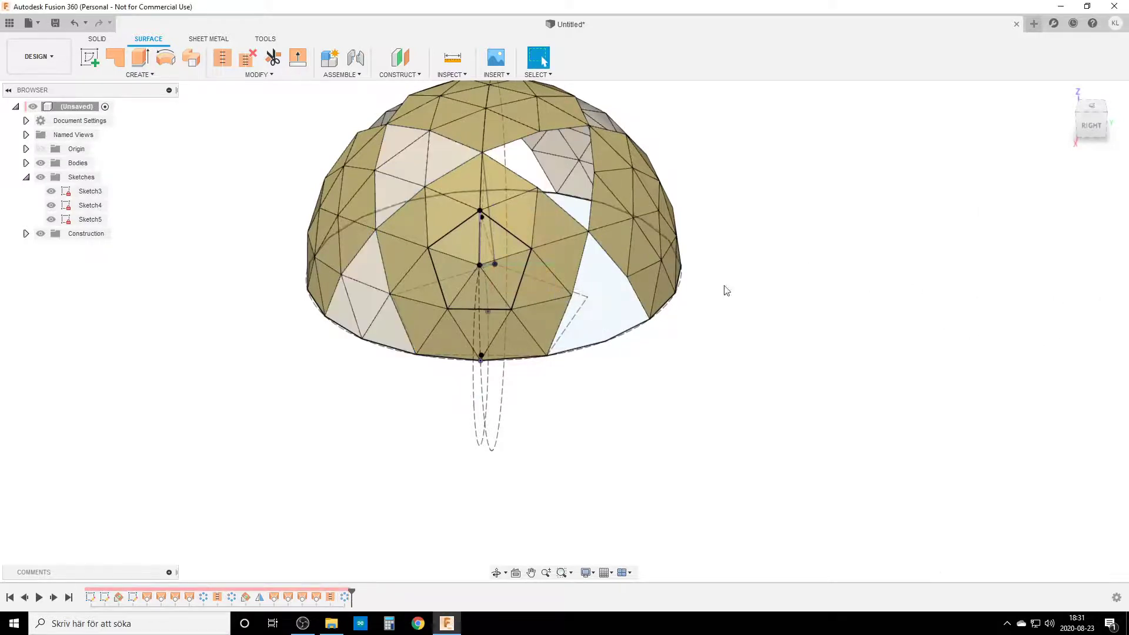
- Circular-pattern the lower and upper gap bodies around the dome's vertical Z axis, as a full pattern with quantity 5
text(sc)
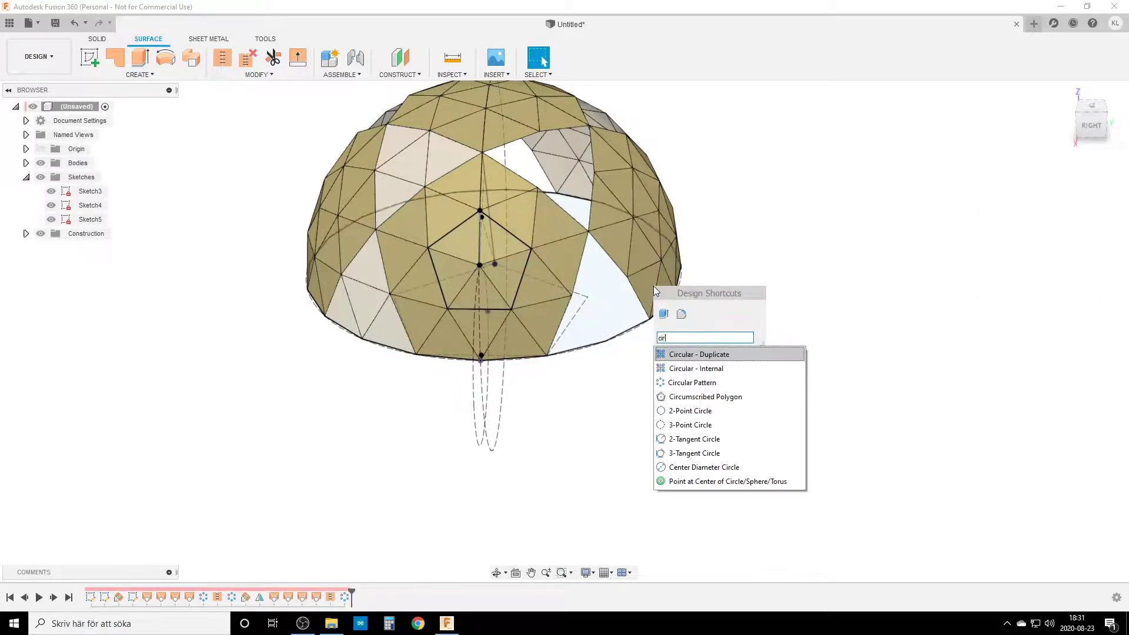
text(ir)
click(698, 383)
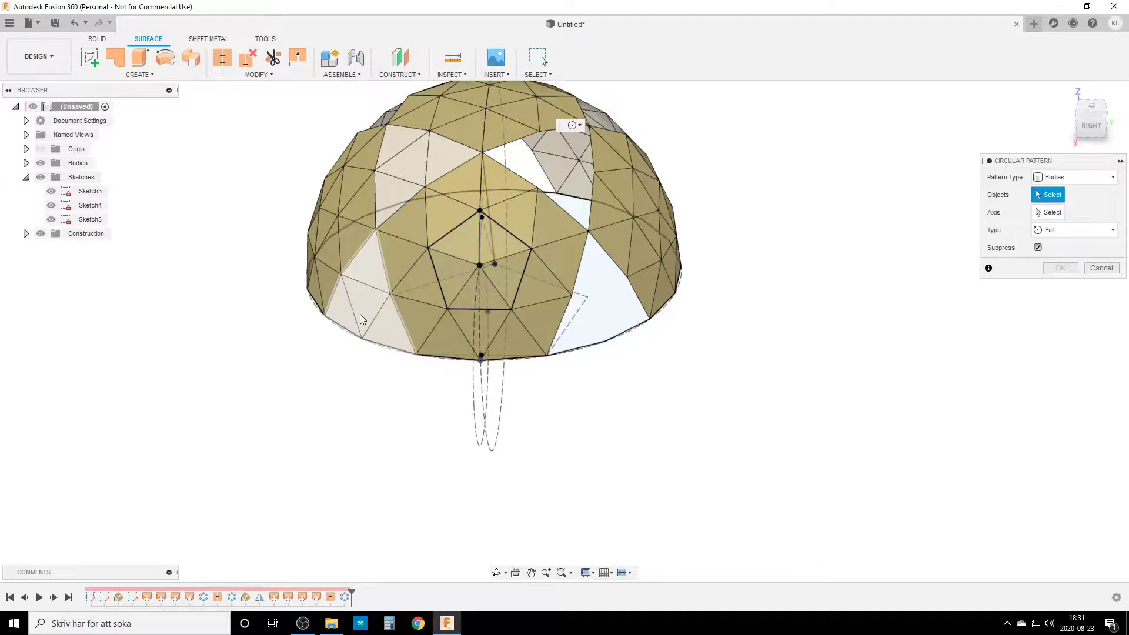
click(360, 318)
click(425, 162)
click(1049, 212)
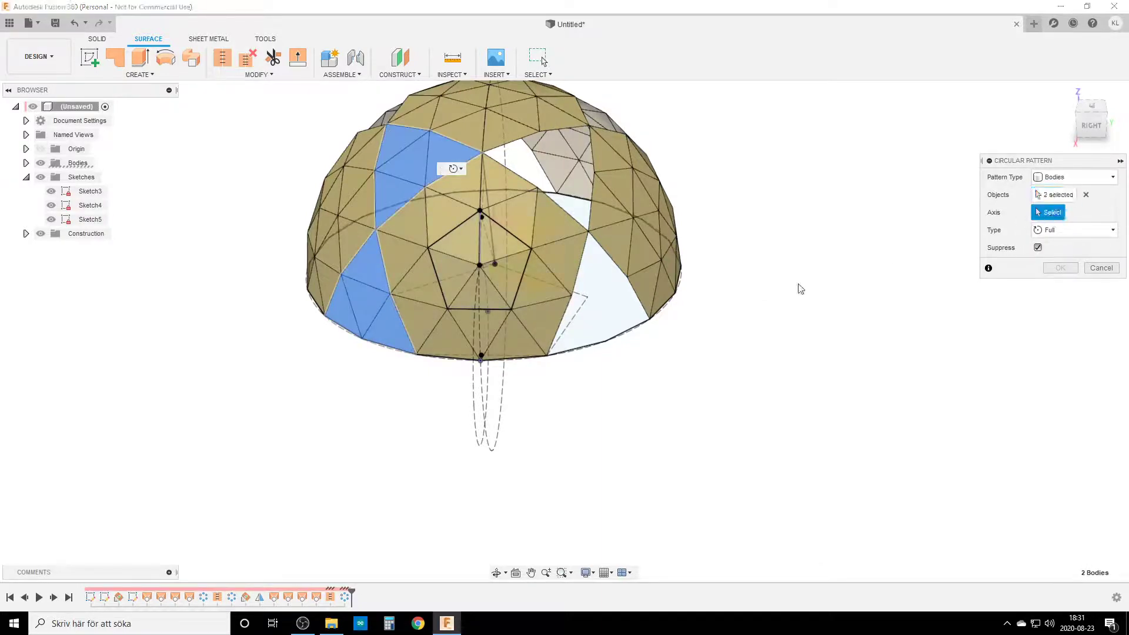
shift+middle_drag(797, 284, 754, 294)
click(516, 224)
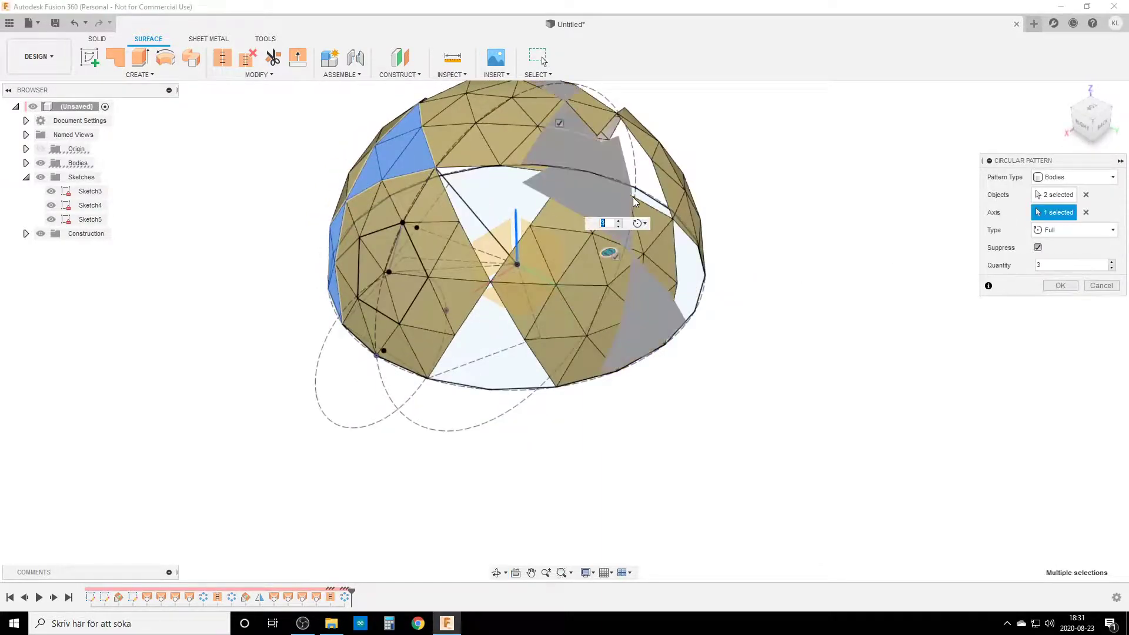
key(Return)
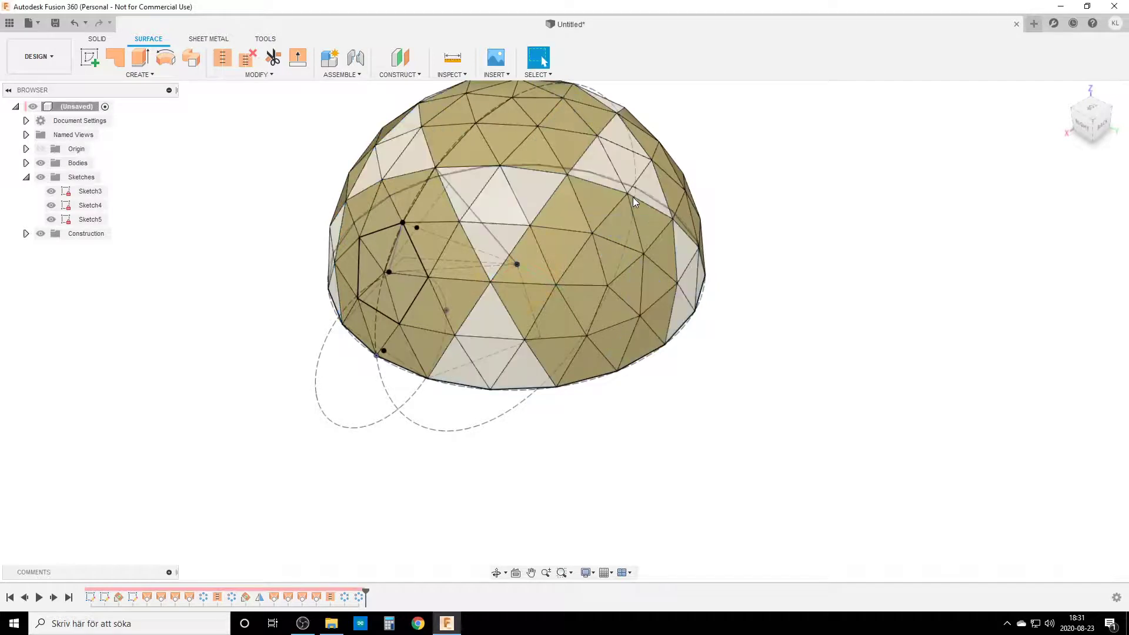
- Stitch all 16 surface bodies into a single dome body with 0.10 mm tolerance, and hide all the sketches
shift+middle_drag(493, 204, 471, 282)
click(26, 163)
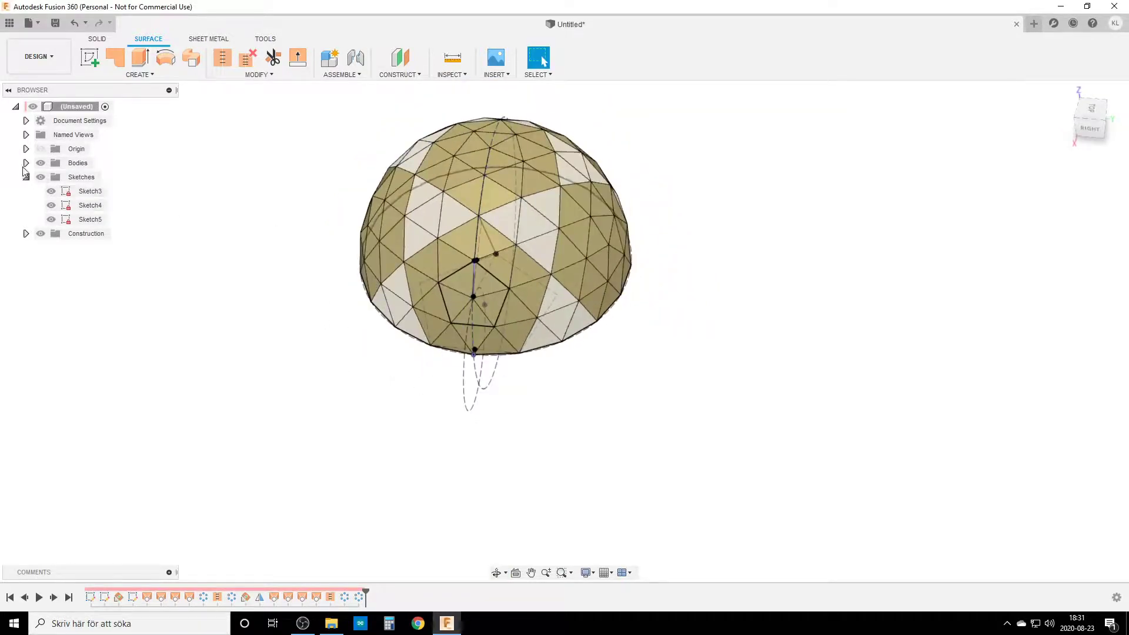
click(222, 63)
click(94, 177)
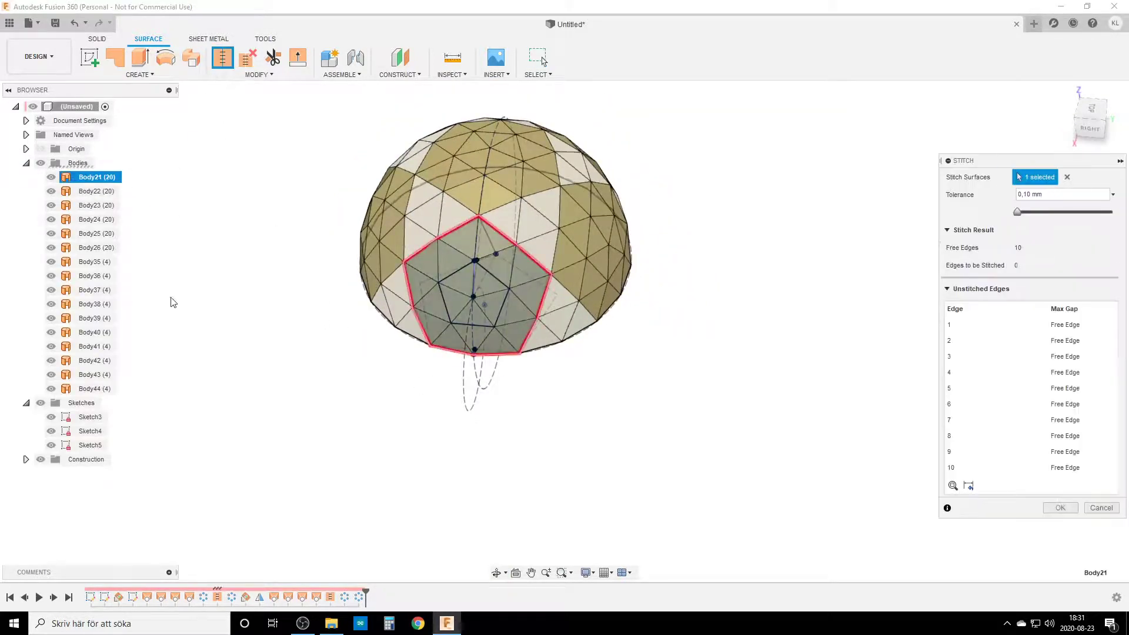
shift+click(91, 389)
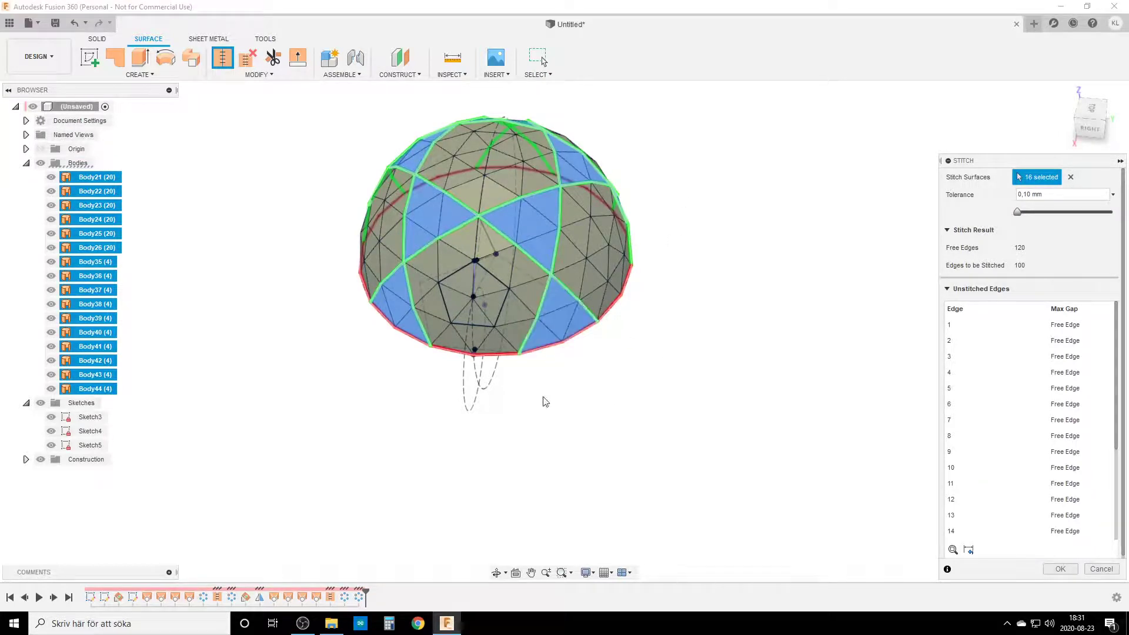
click(1062, 570)
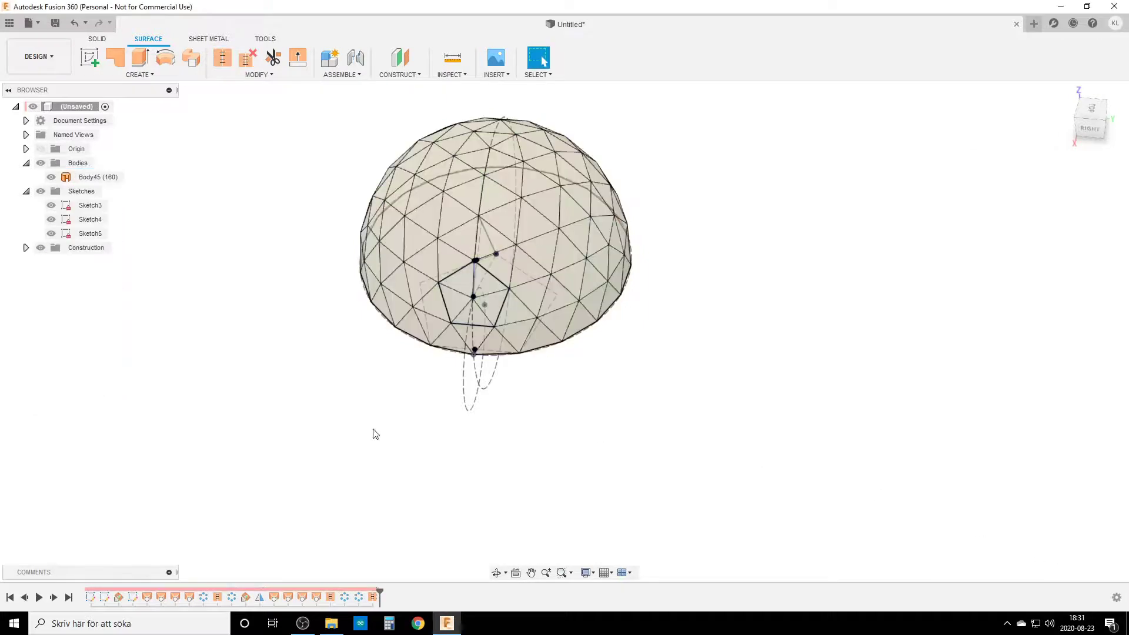
click(26, 191)
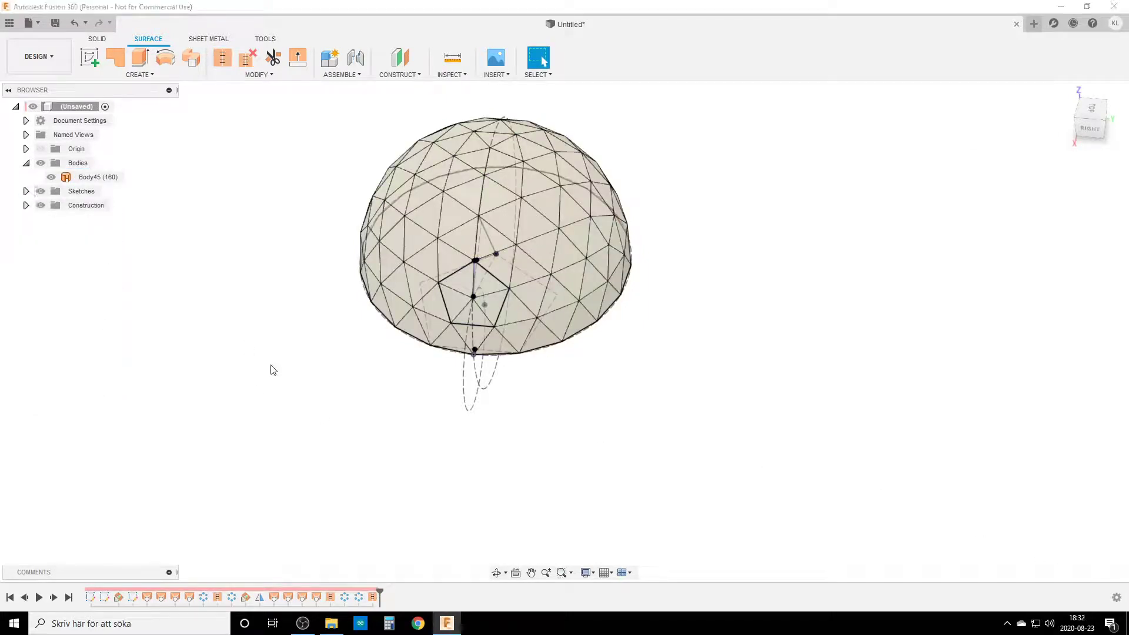
click(40, 191)
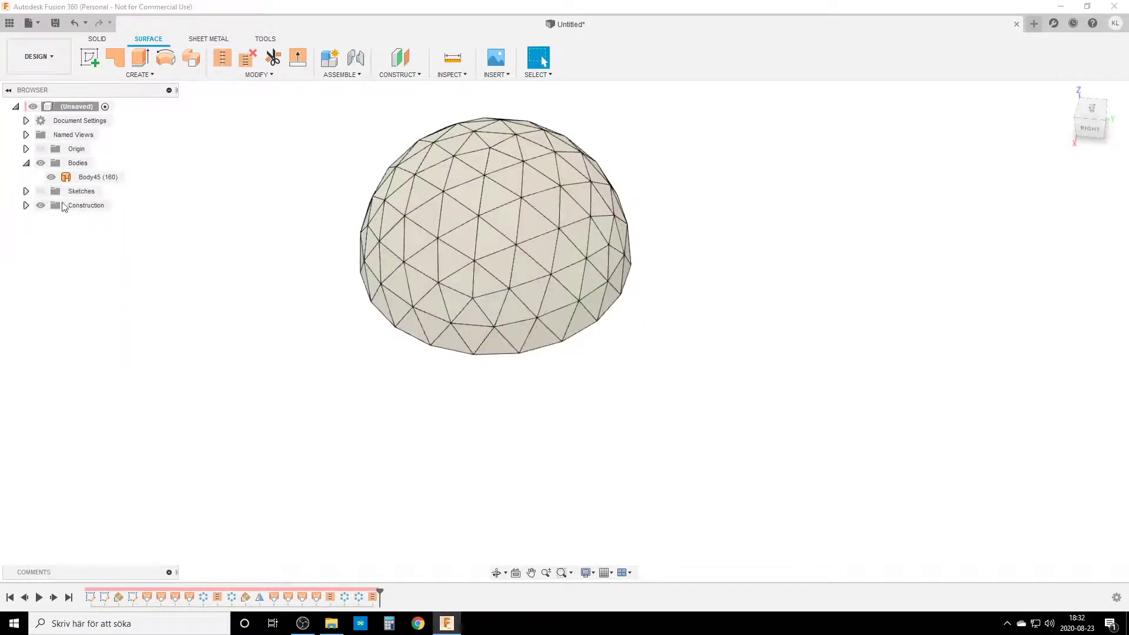
shift+middle_drag(489, 461, 469, 446)
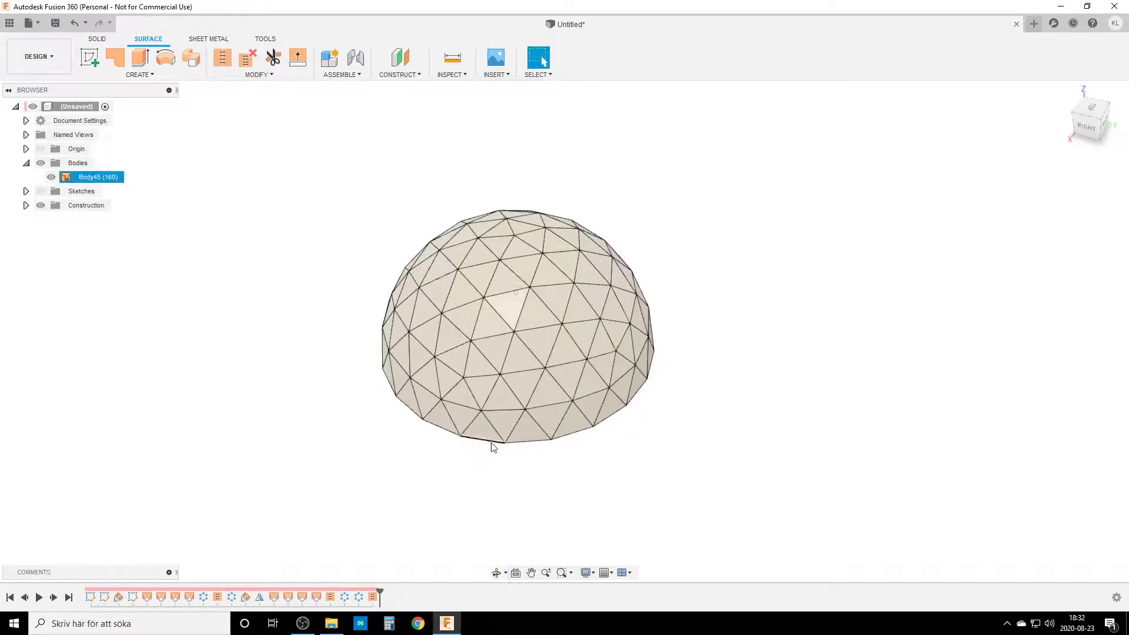
scroll(492, 447, up, 1)
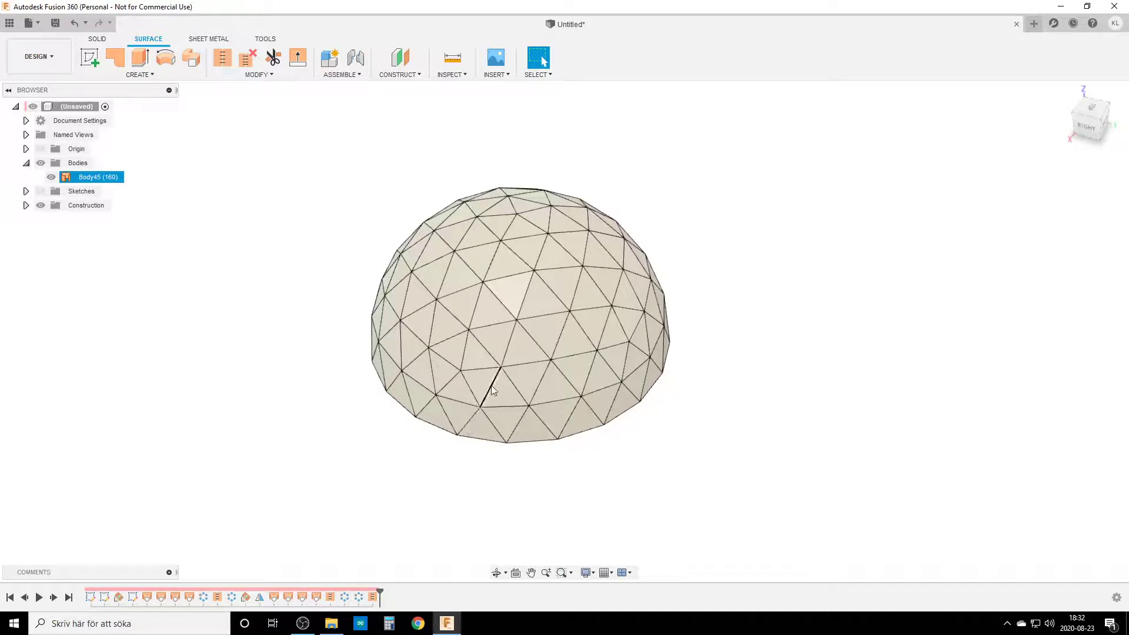
scroll(492, 386, down, 1)
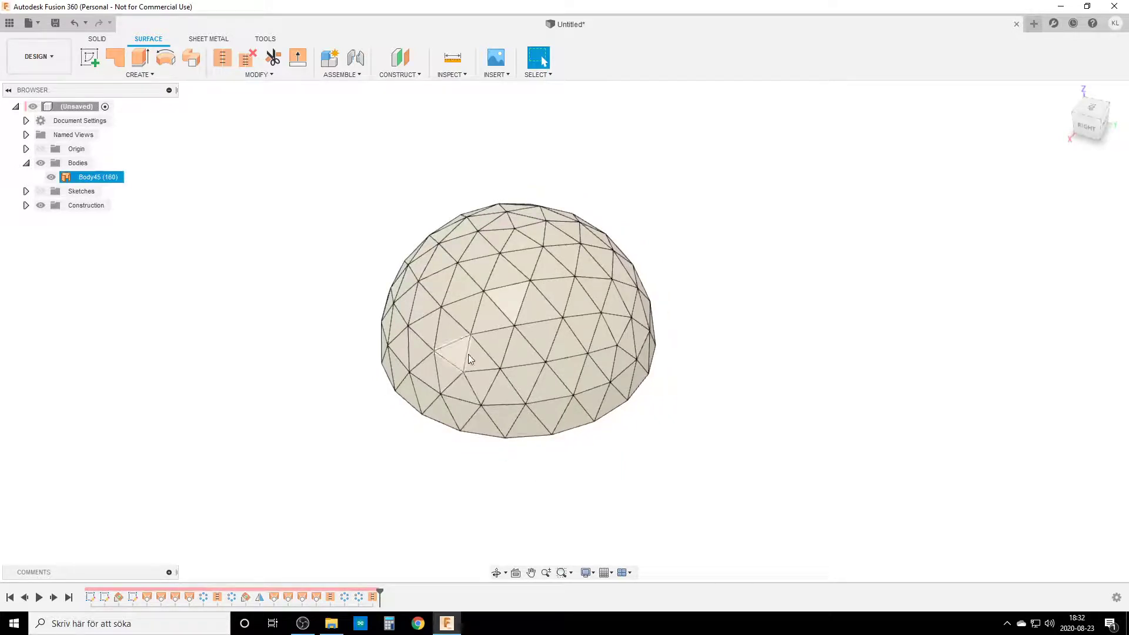
scroll(458, 400, up, 2)
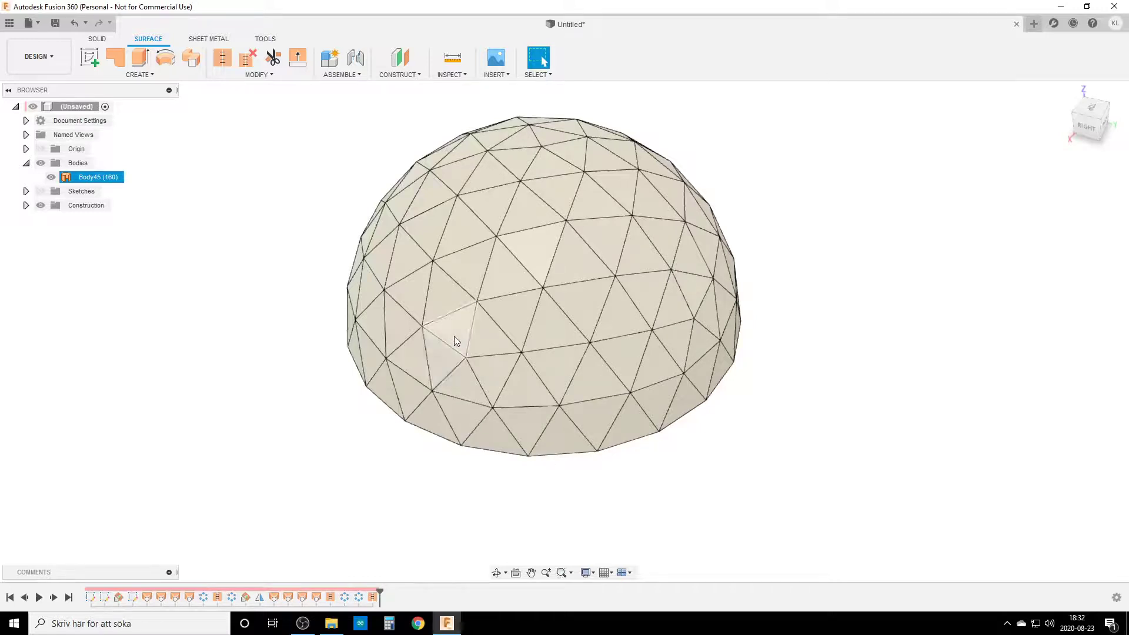
click(593, 523)
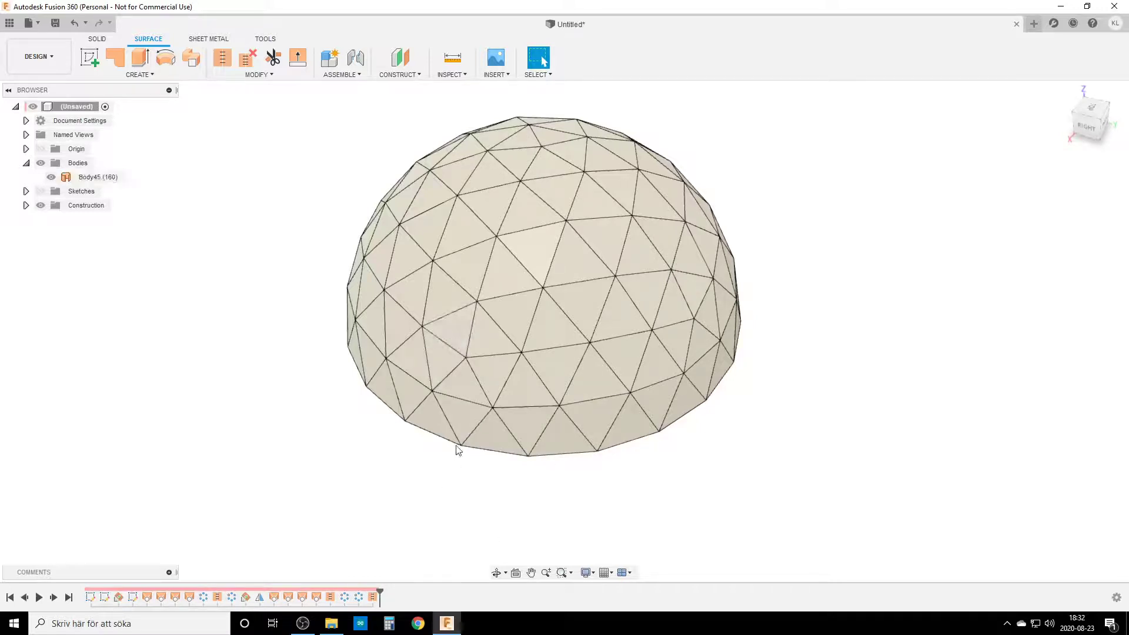
click(473, 346)
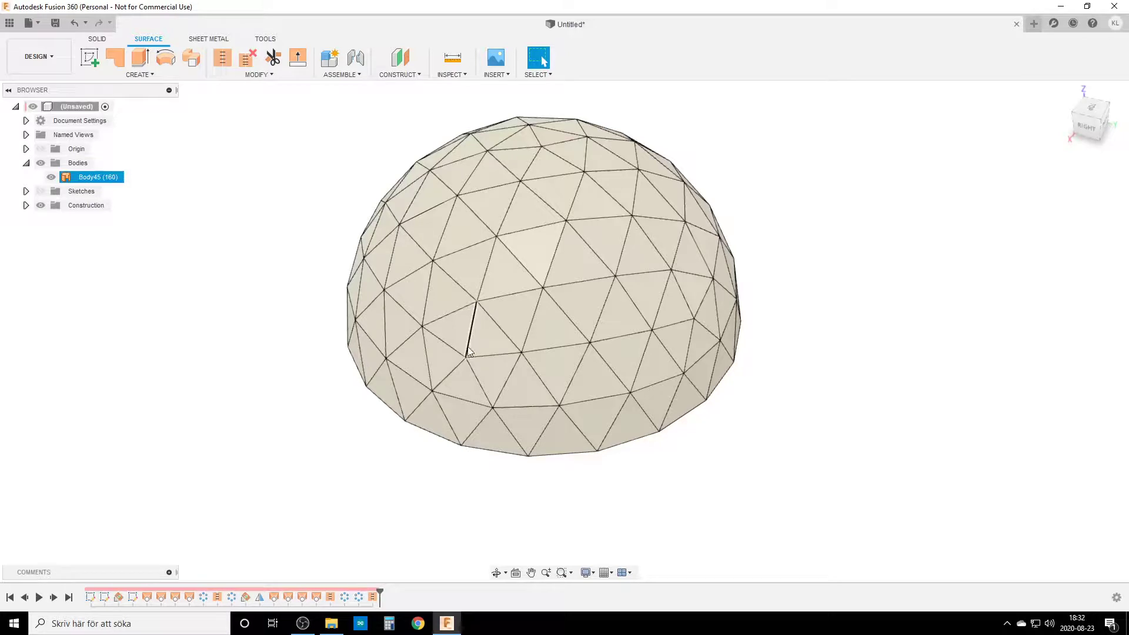
click(609, 507)
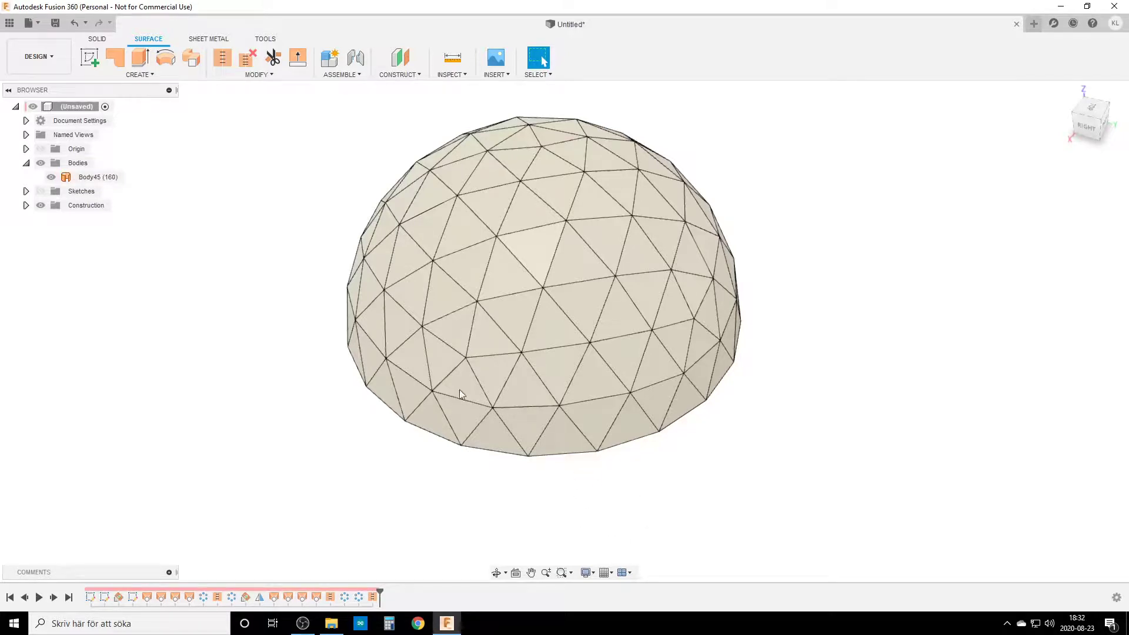
- Start a sketch on the dome's horizontal base plane and project one corner point of the dome's lower rim into it
click(89, 58)
click(532, 303)
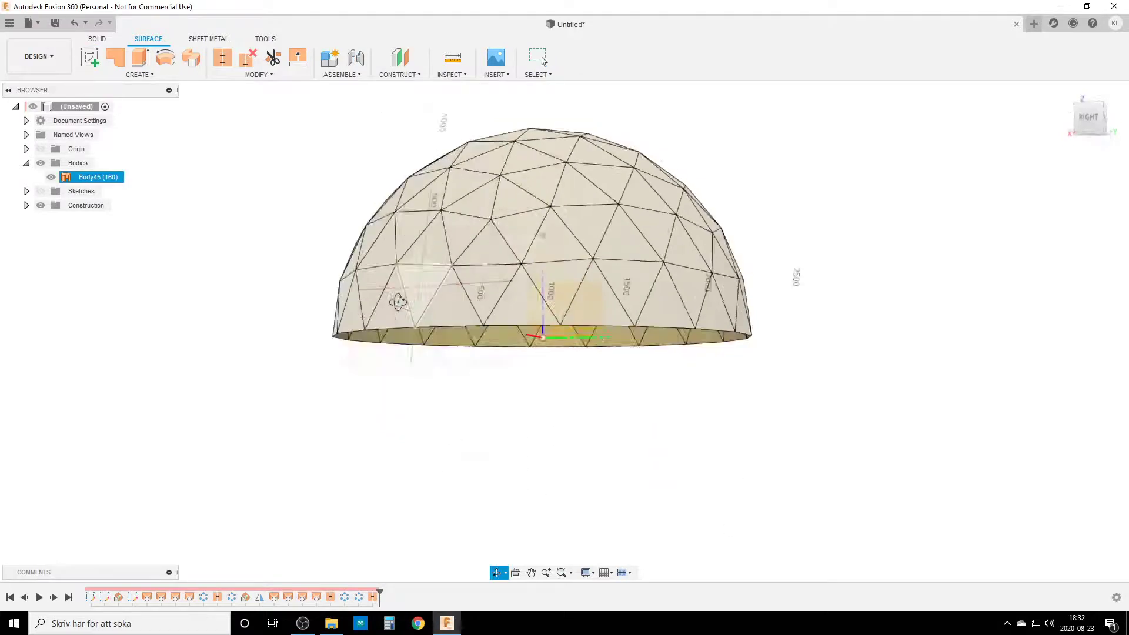
click(558, 224)
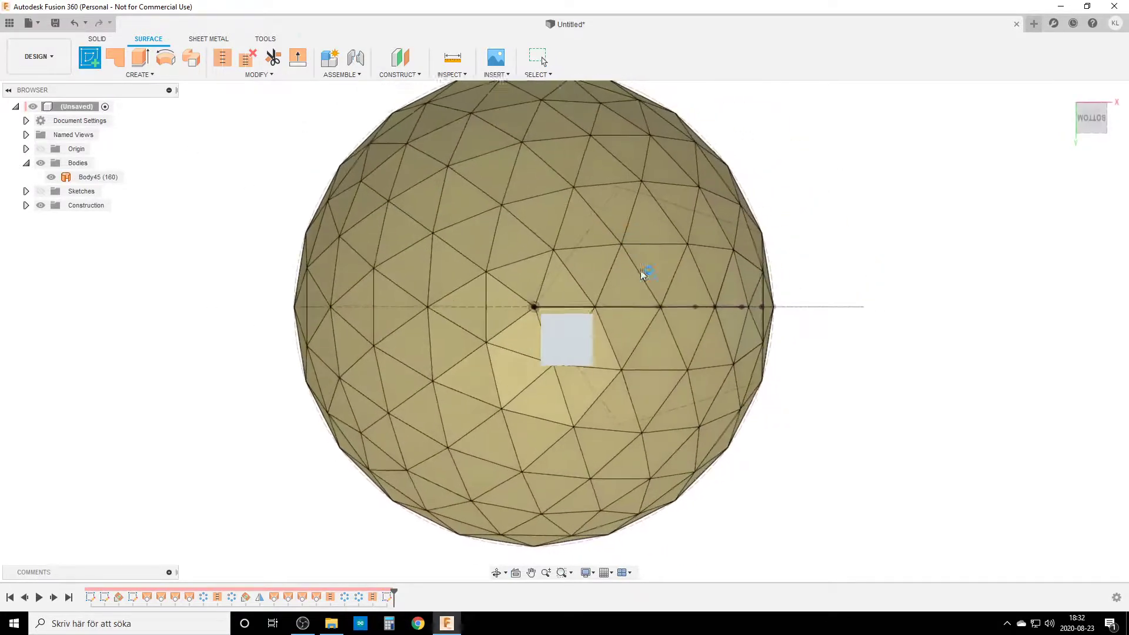
shift+middle_drag(583, 323, 572, 372)
key(p)
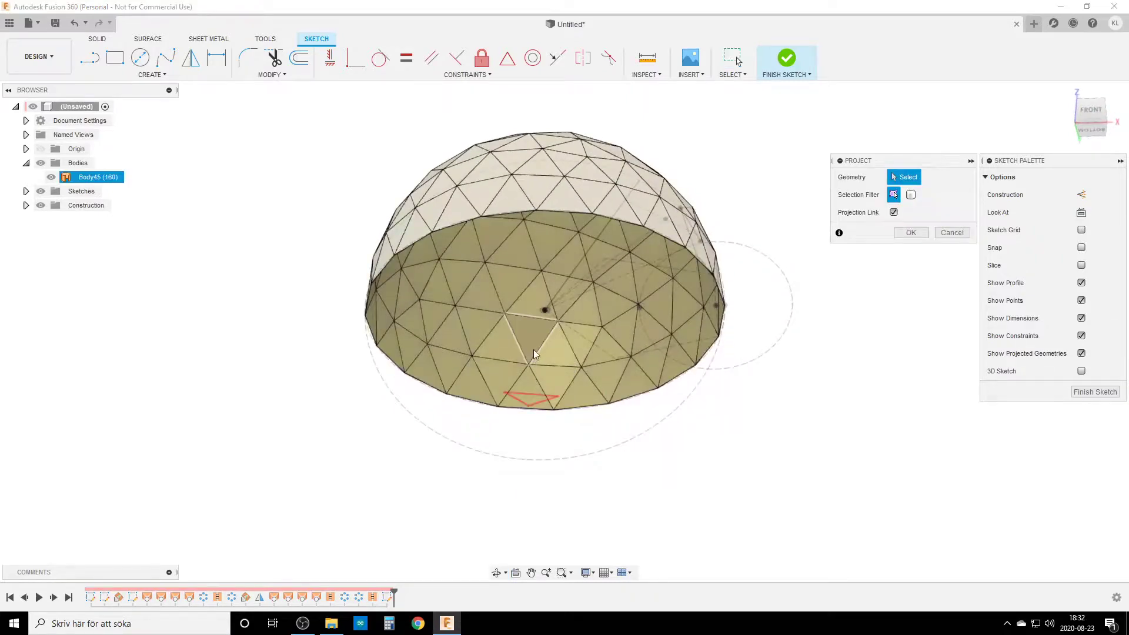
shift+middle_drag(616, 322, 643, 378)
scroll(518, 262, up, 3)
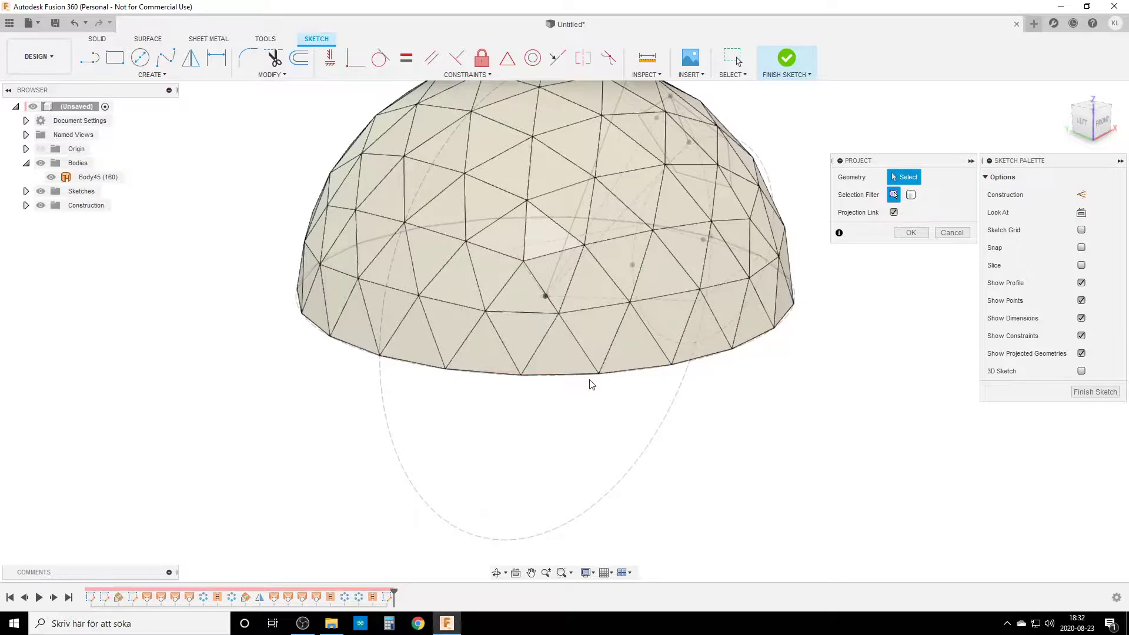
scroll(591, 386, up, 2)
scroll(592, 396, up, 2)
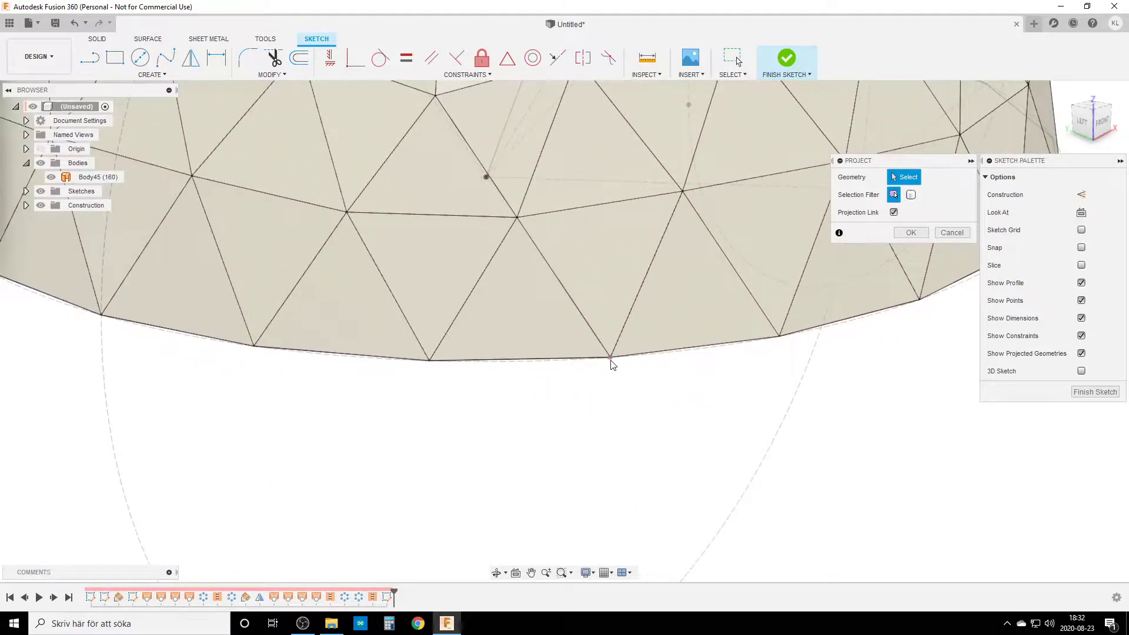
click(611, 363)
click(911, 233)
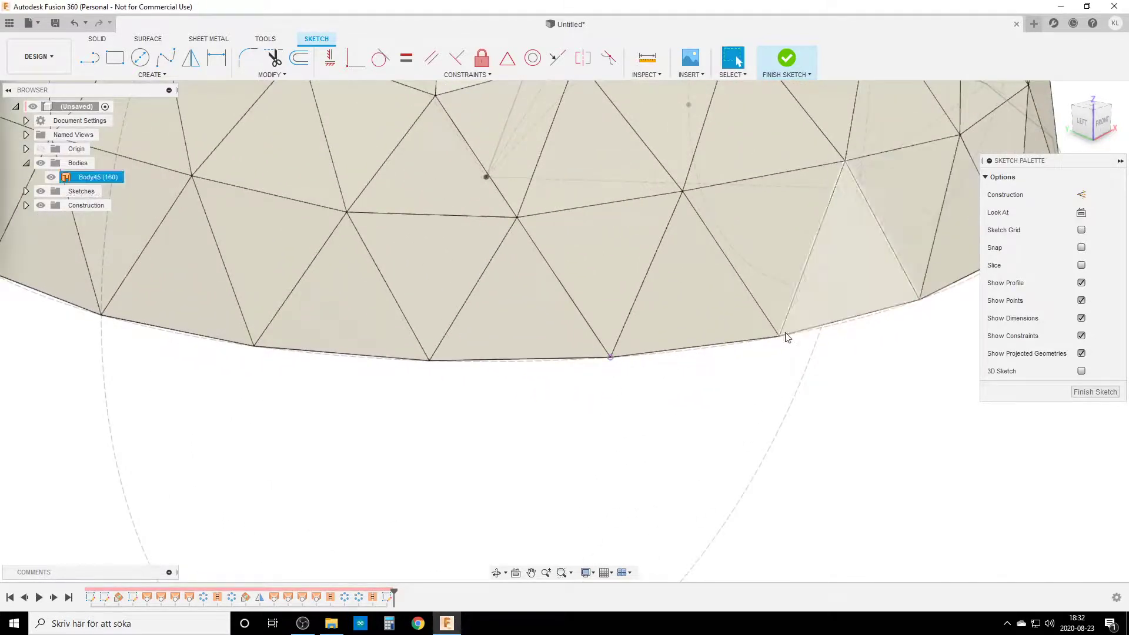
- Sketch a line from the origin to the projected rim corner and finish the sketch
scroll(580, 446, down, 3)
shift+middle_drag(580, 446, 577, 329)
key(l)
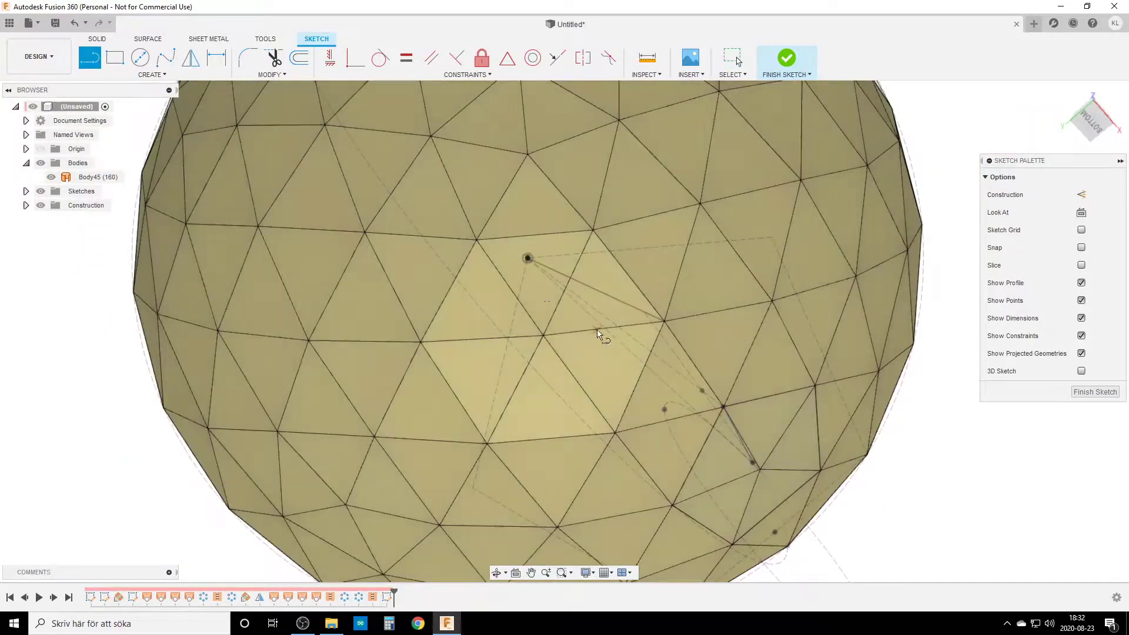
click(528, 258)
mouse_move(675, 136)
middle_down()
mouse_move(595, 314)
mouse_move(544, 341)
middle_up()
click(465, 169)
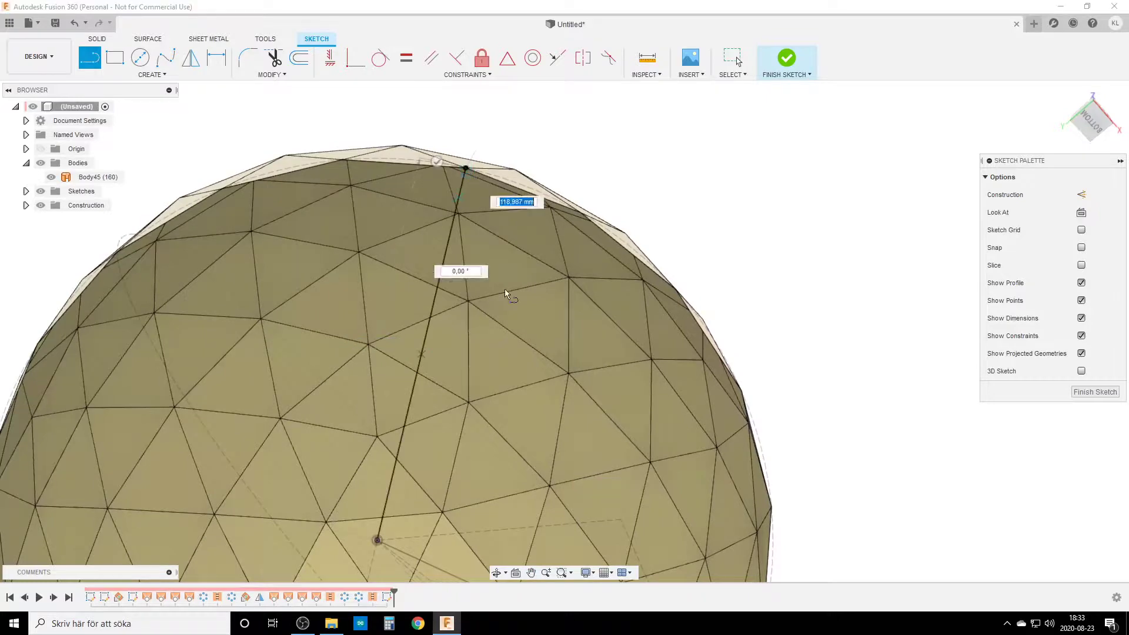
click(1094, 392)
- Show the sketches again, leaving only the new base-line sketch (Sketch6) visible
scroll(700, 372, down, 5)
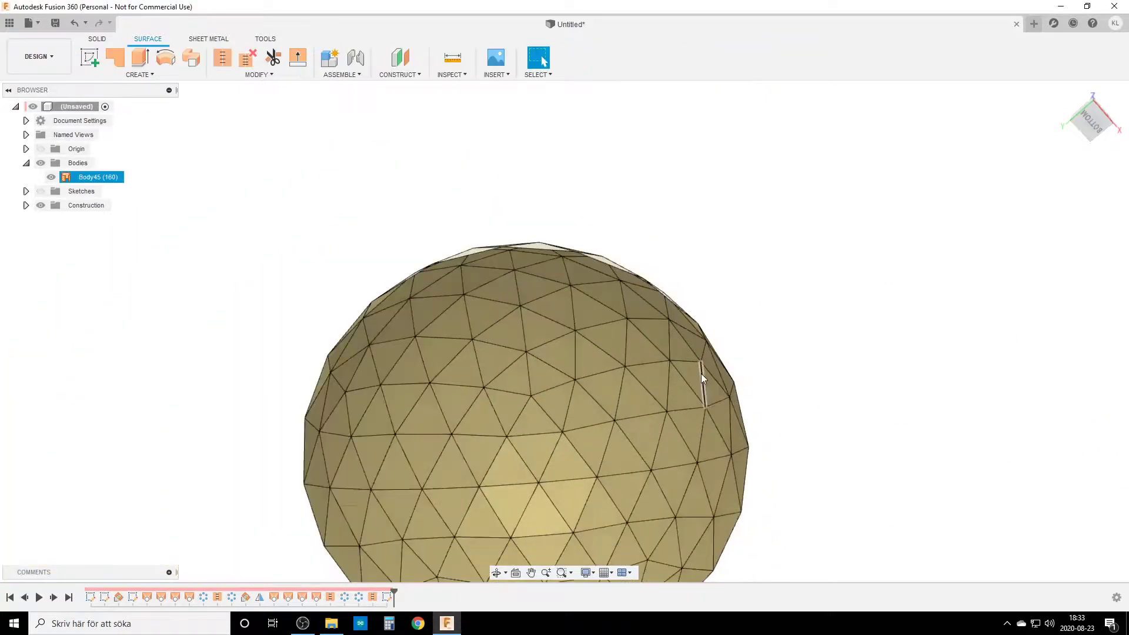
click(40, 191)
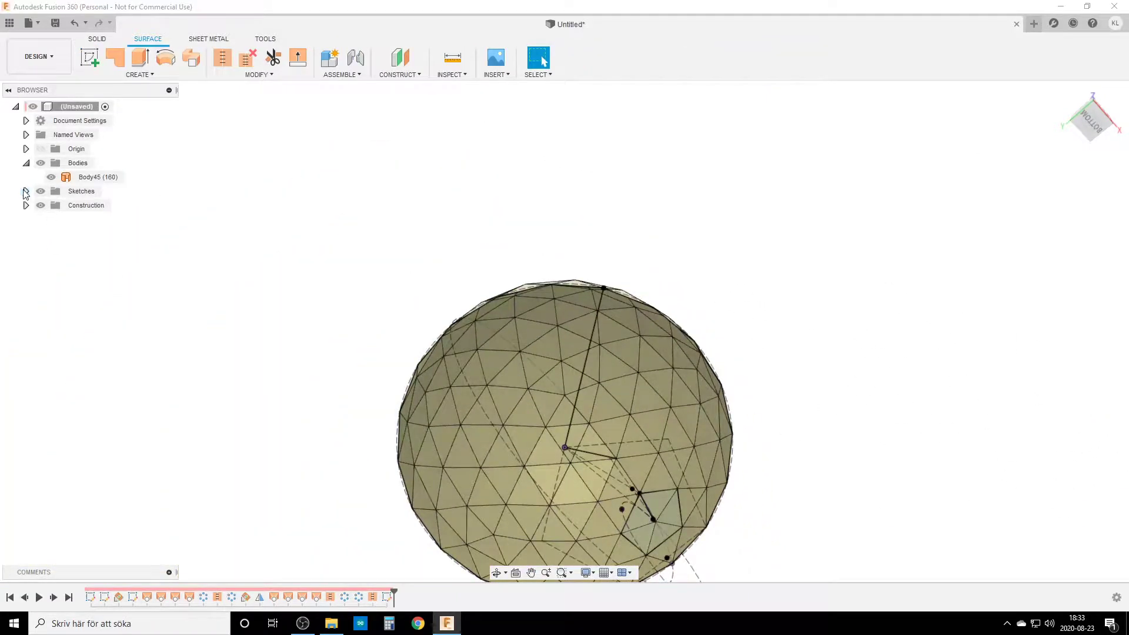
click(26, 191)
scroll(631, 412, down, 3)
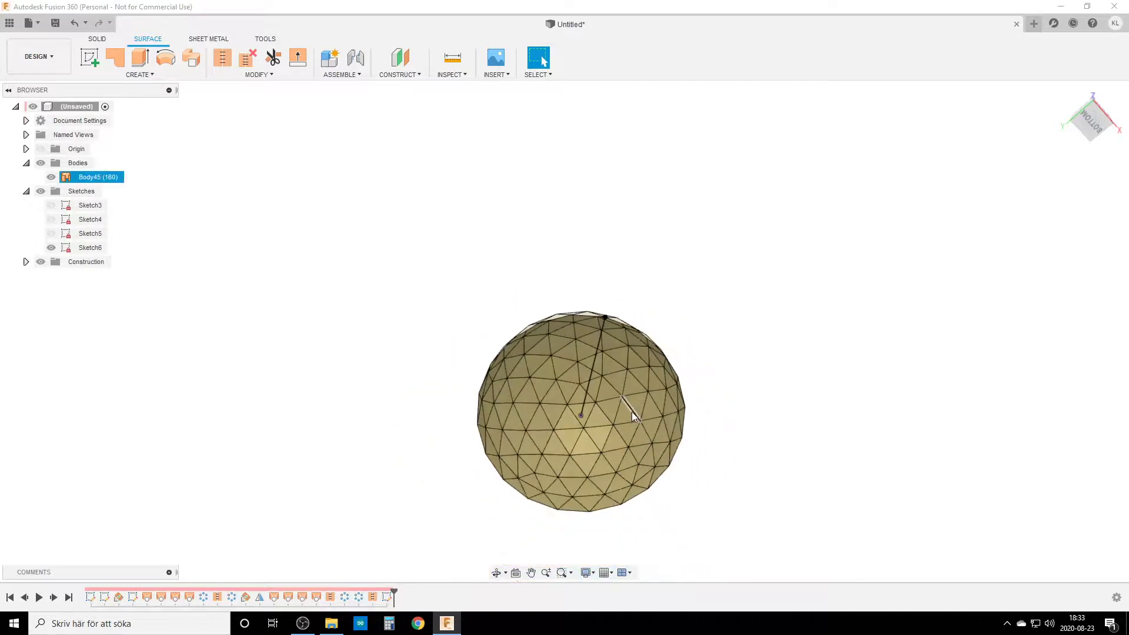
shift+middle_drag(632, 412, 637, 443)
- Circular-pattern the dome body fully around the sketched base line with quantity 2, and hide the line's sketch
text(sc)
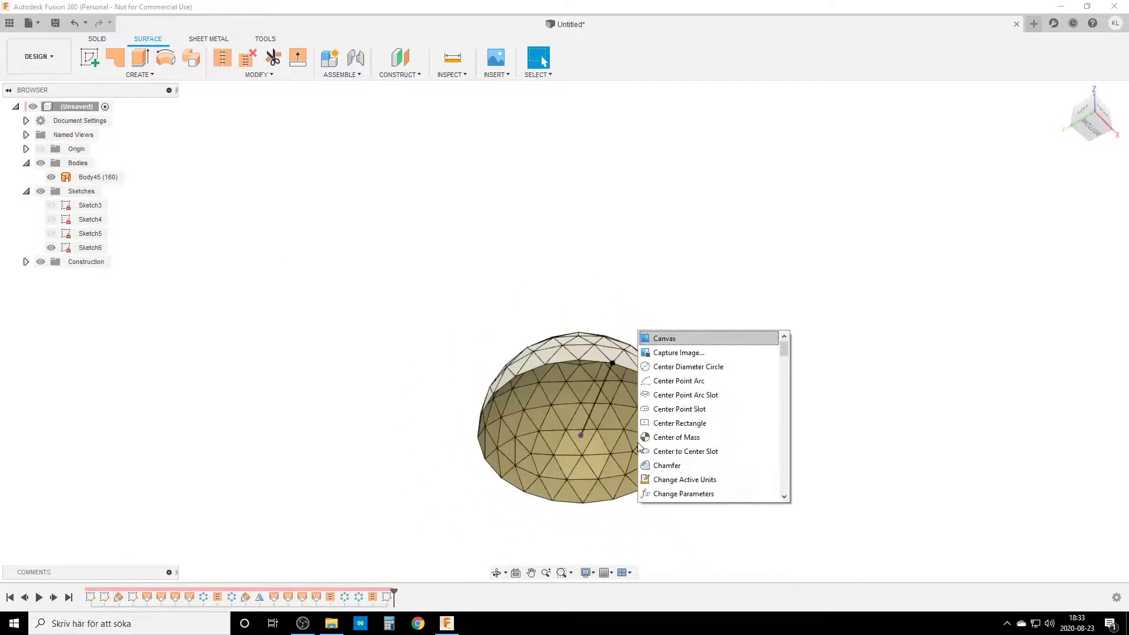
text(irc)
click(681, 396)
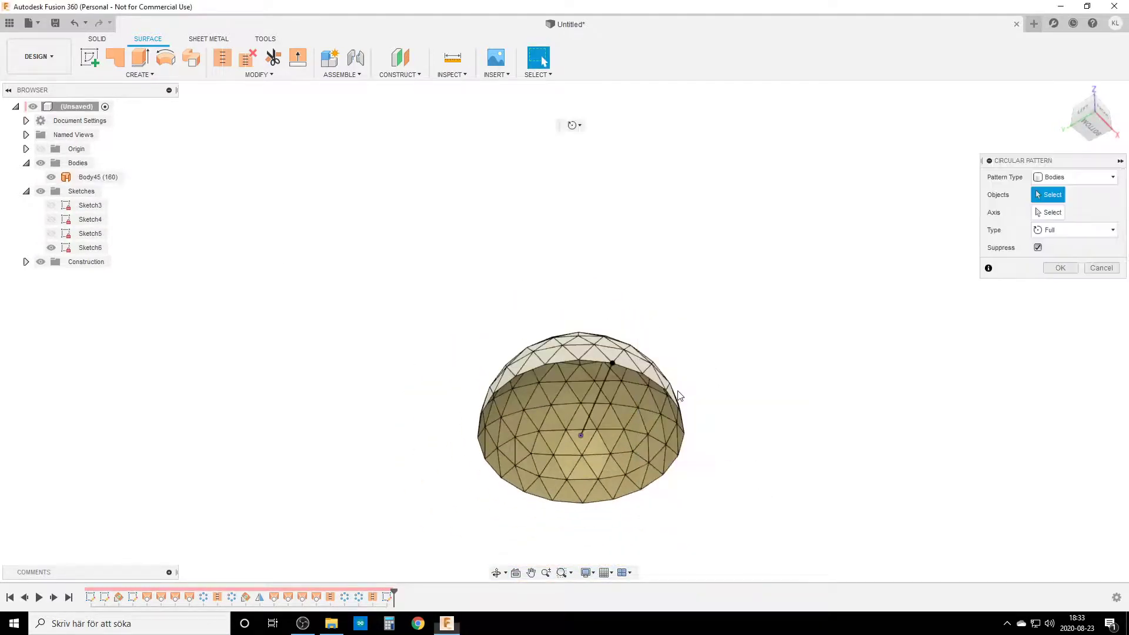
click(658, 355)
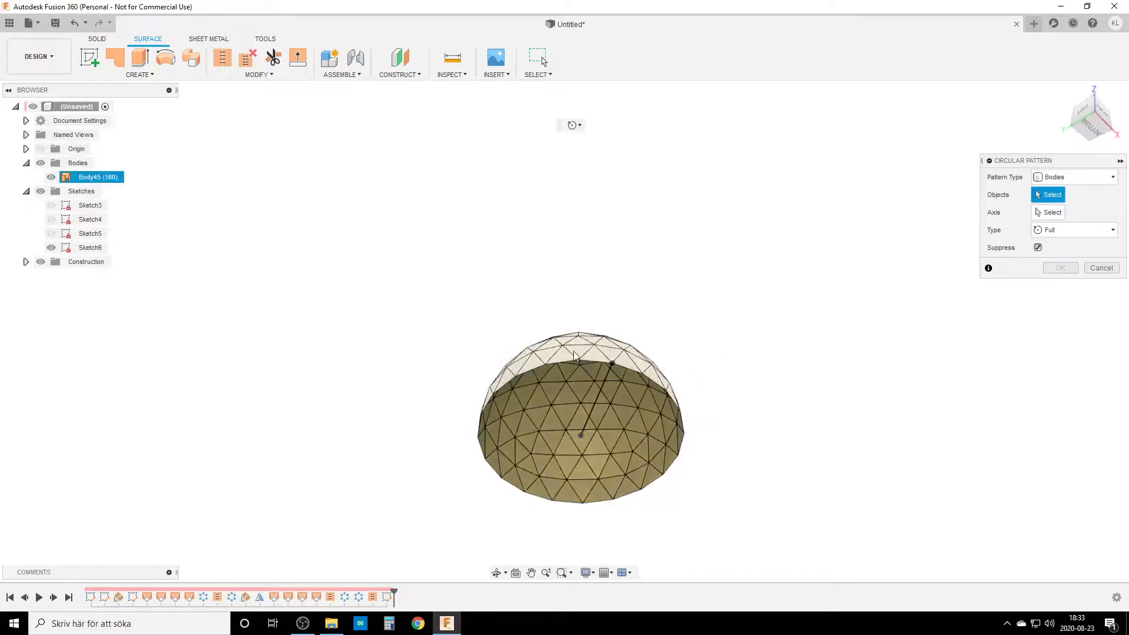
click(1047, 212)
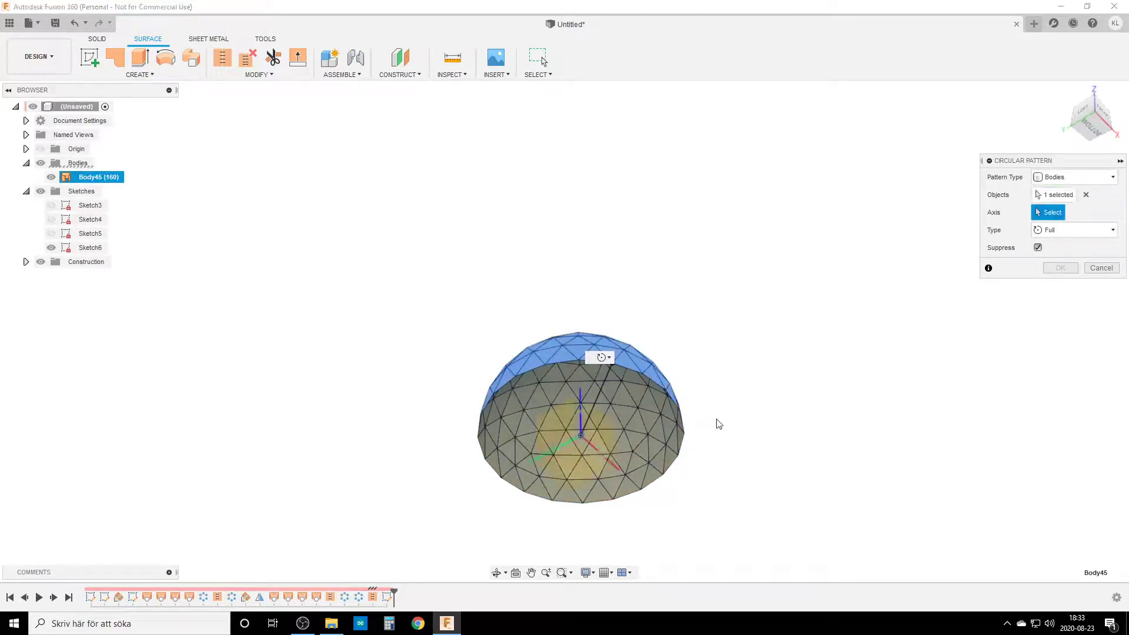
click(600, 386)
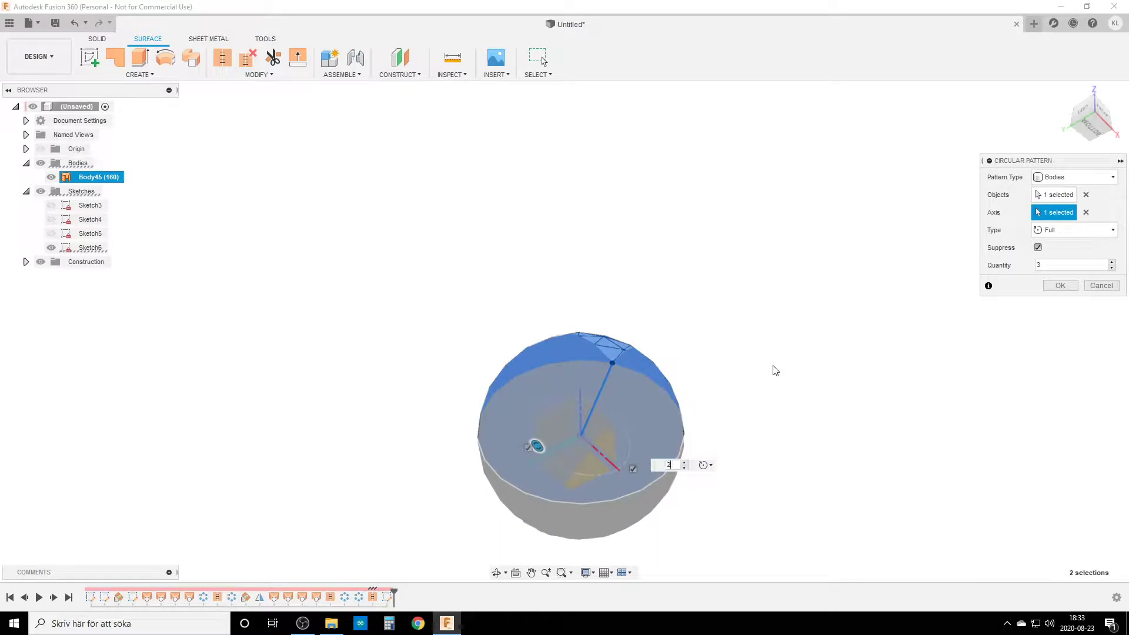
text(2)
key(Return)
click(59, 193)
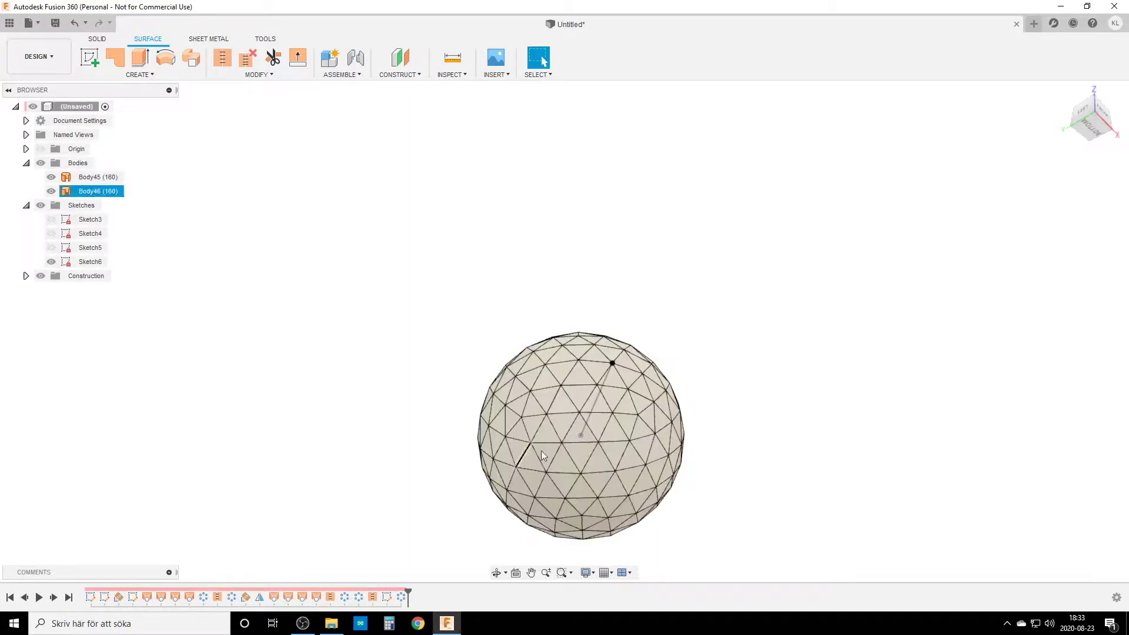
click(56, 262)
click(54, 196)
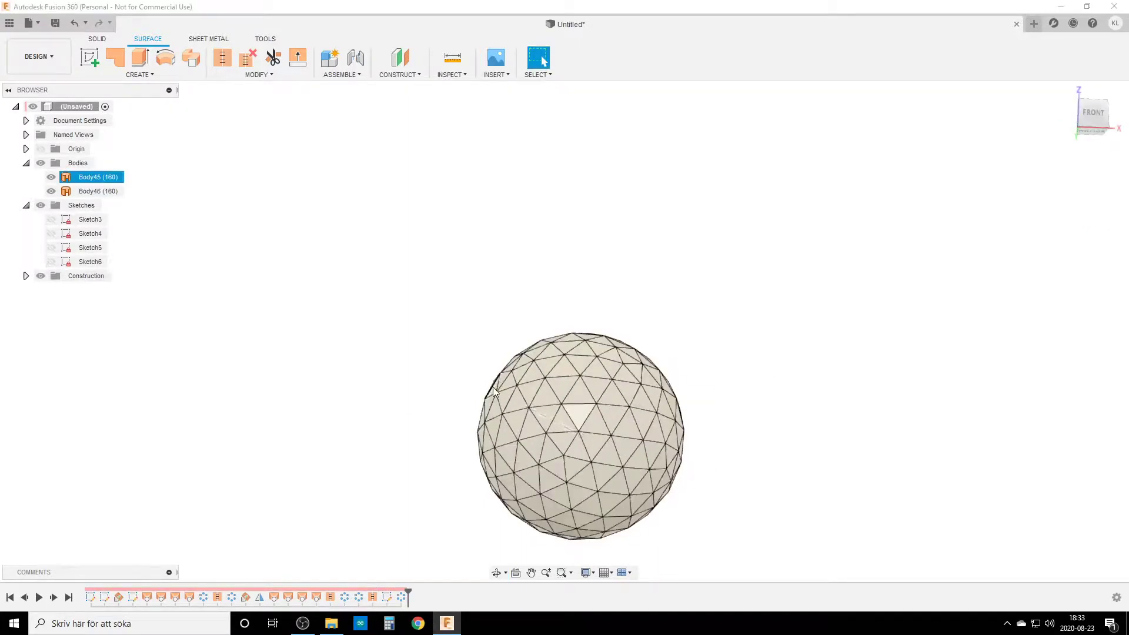
- Examine how the triangles and pentagons of the upper and lower halves line up across the sphere's seam from several sides
shift+middle_drag(629, 468, 575, 461)
click(554, 373)
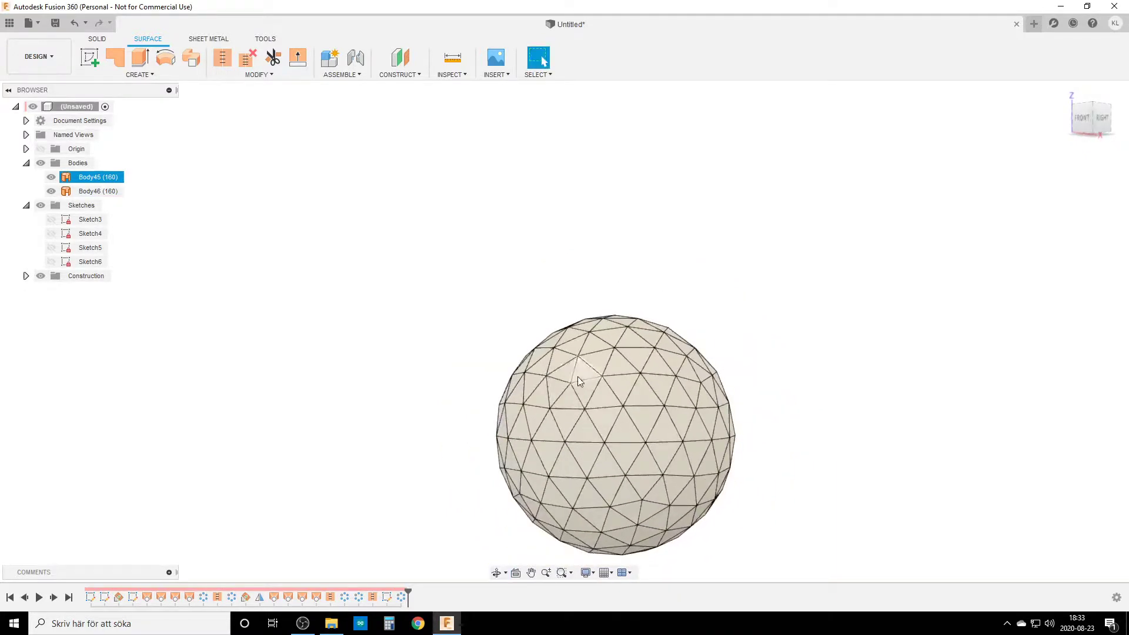
click(612, 462)
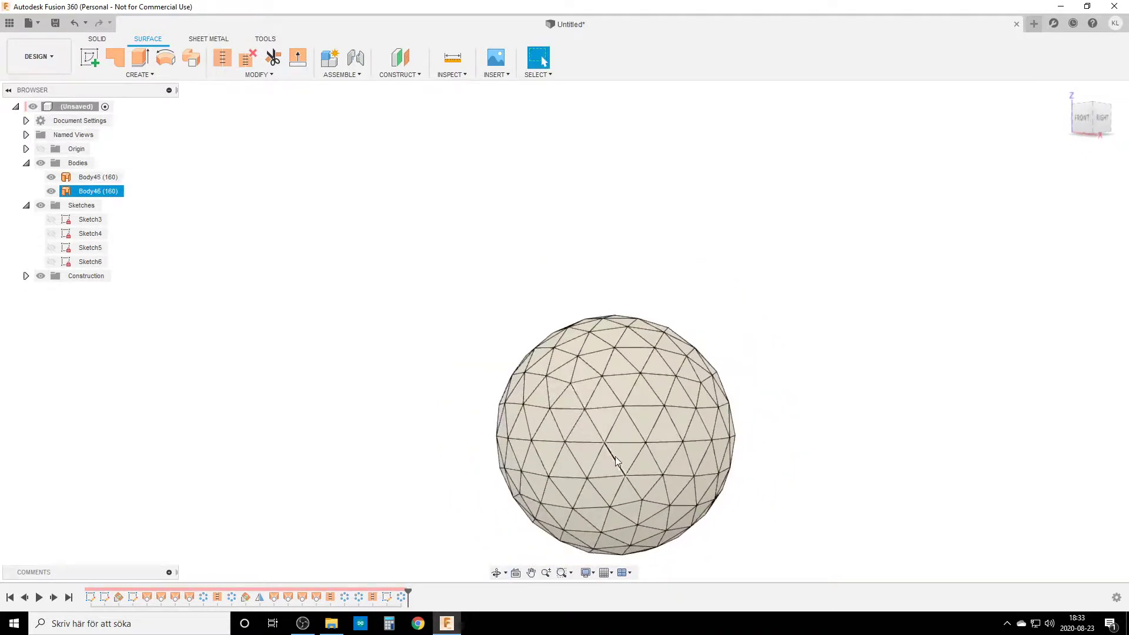
middle_drag(653, 494, 566, 489)
click(622, 386)
click(640, 464)
click(608, 393)
click(676, 512)
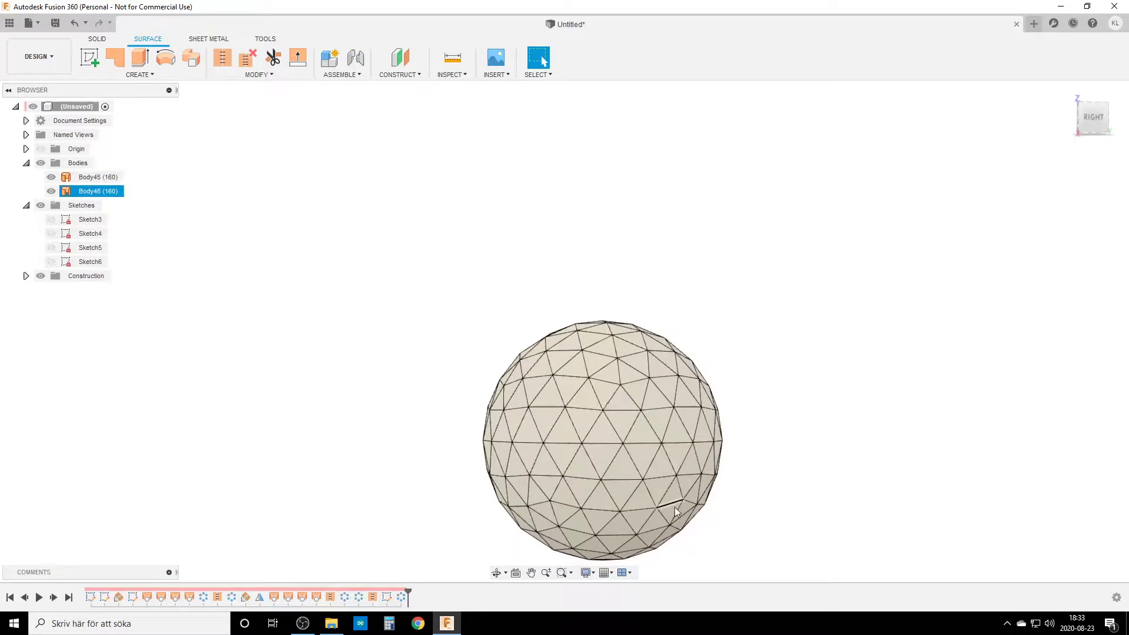
click(661, 447)
shift+middle_drag(661, 447, 525, 389)
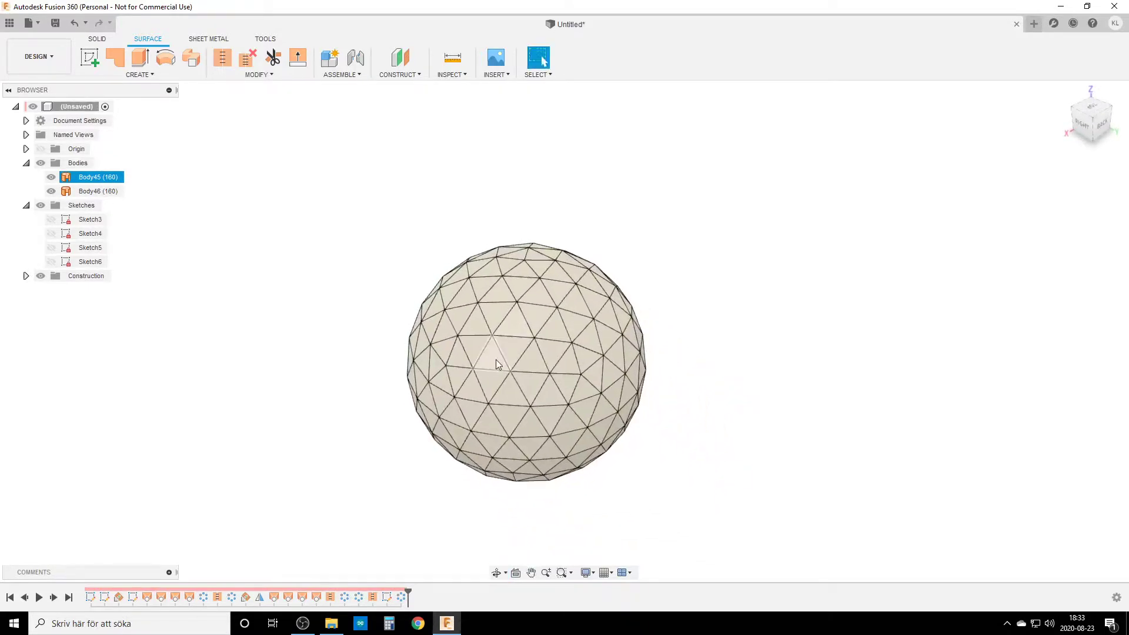
scroll(518, 359, up, 2)
click(347, 302)
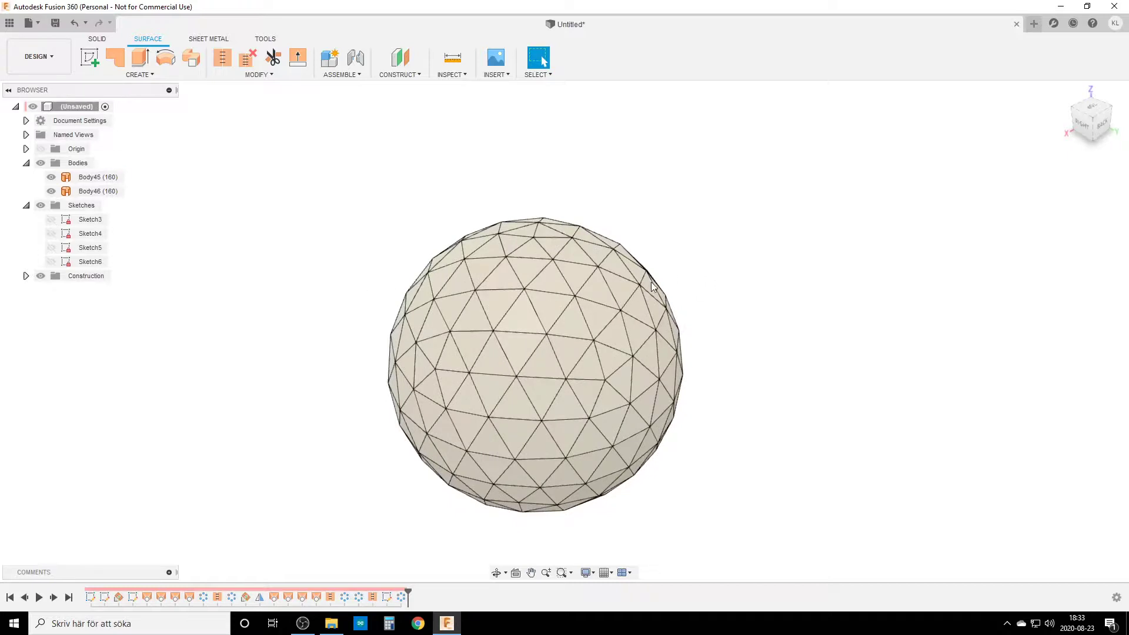
click(606, 288)
- Undo the circular pattern that added the lower half and hide the base-line sketch
key(ctrl+z)
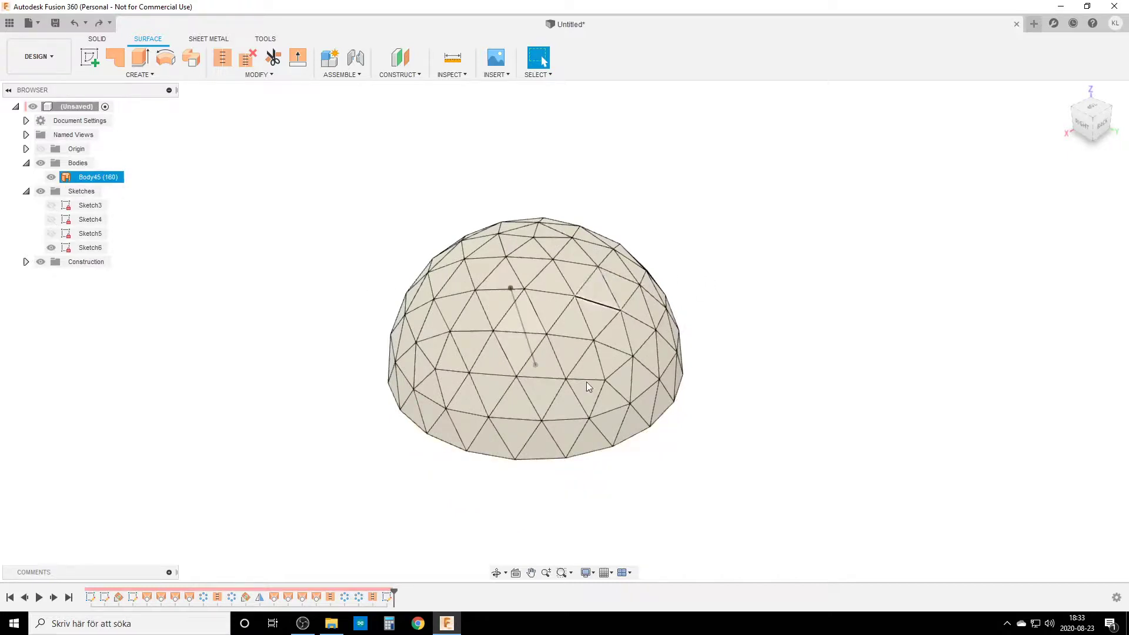
click(51, 248)
shift+middle_drag(529, 388, 488, 382)
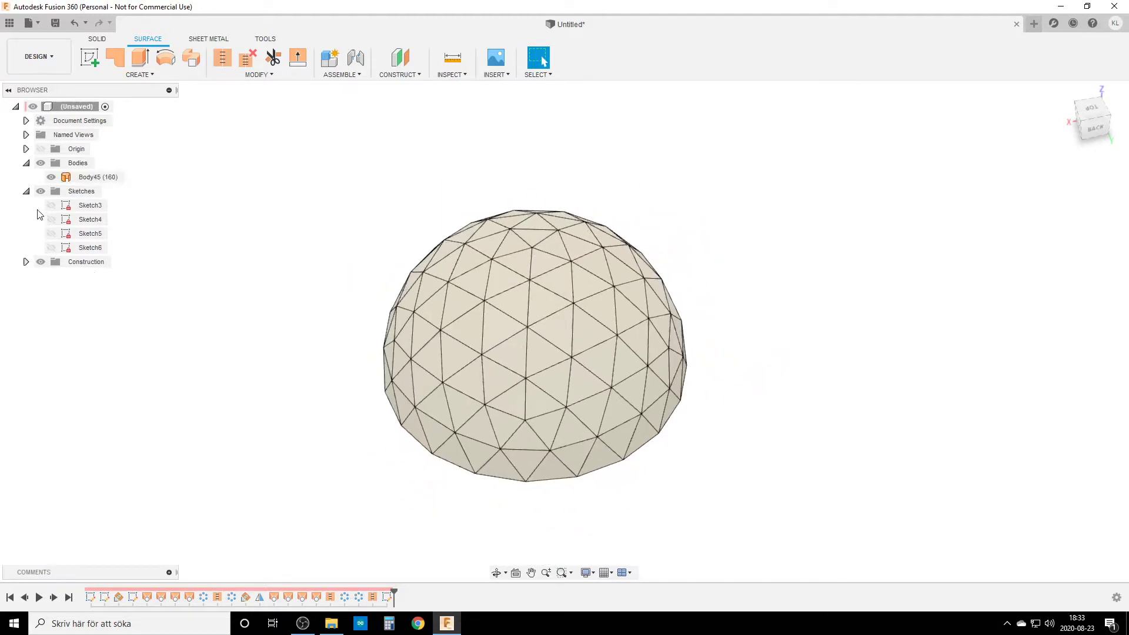
- Show Sketch3 with its dimensions and move the base circle's diameter dimension farther out from the dome
click(51, 205)
shift+middle_drag(284, 327, 348, 401)
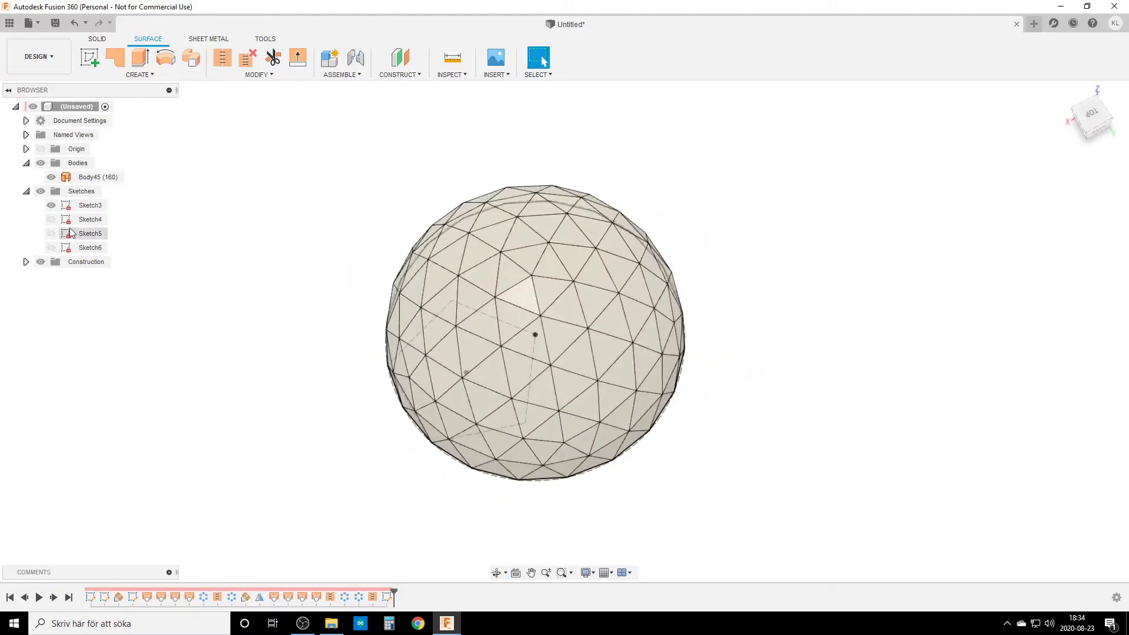
right_click(85, 206)
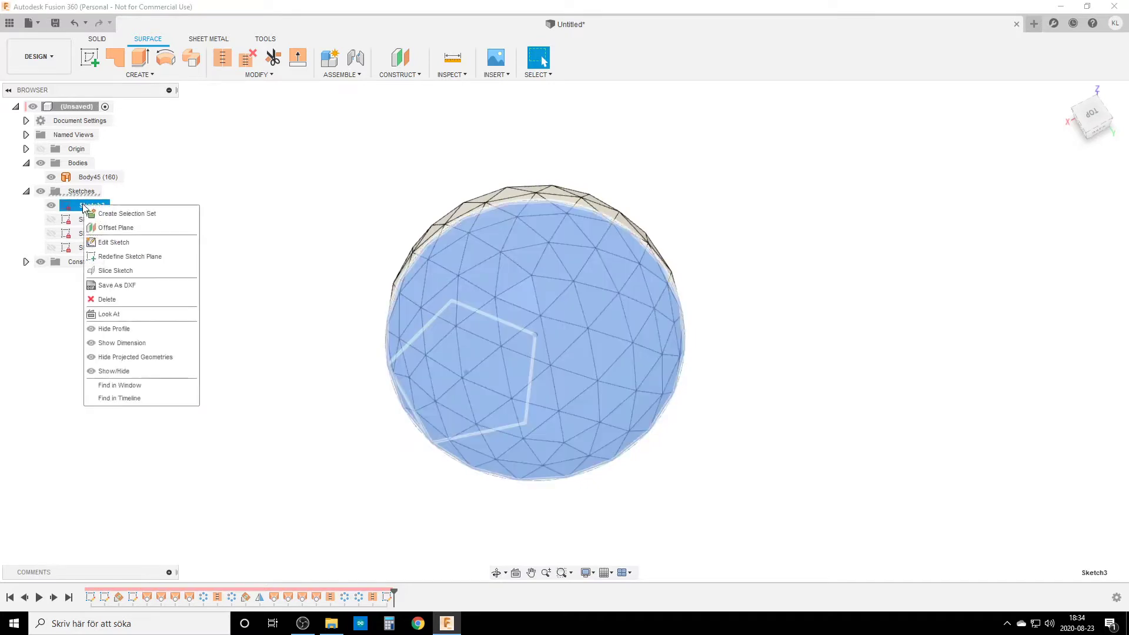
click(130, 343)
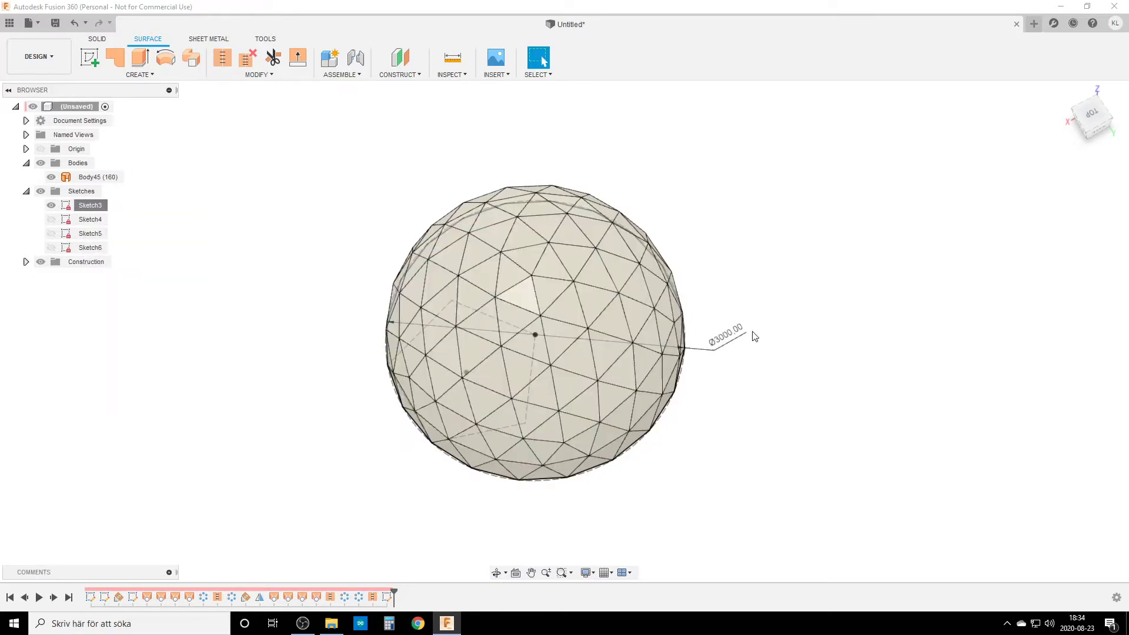
drag(734, 332, 809, 335)
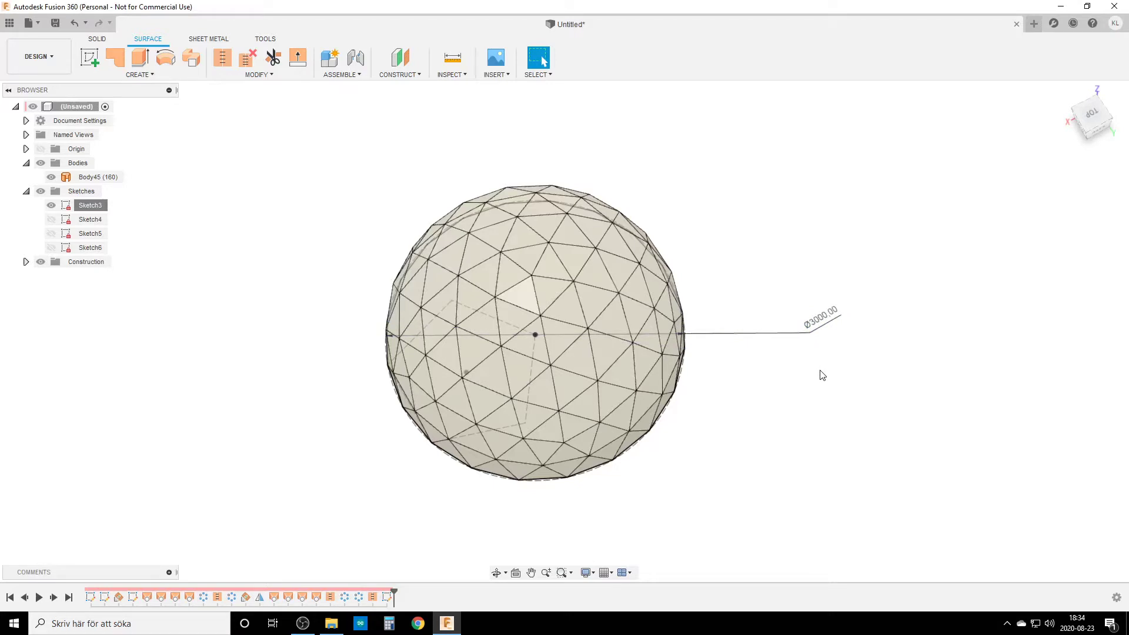
click(484, 341)
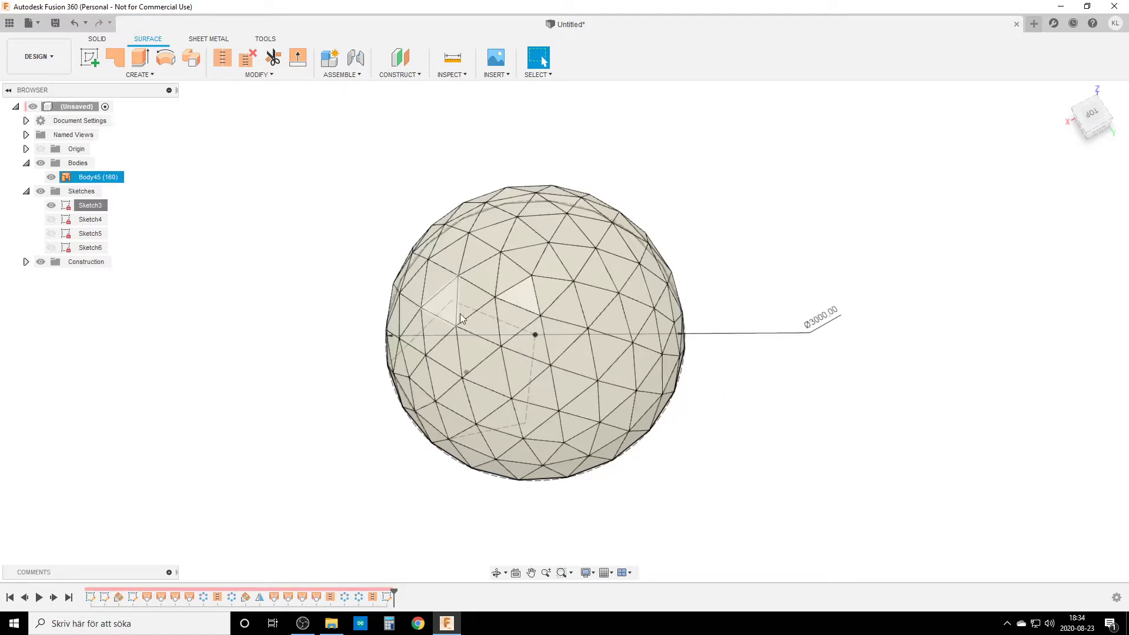
key(Escape)
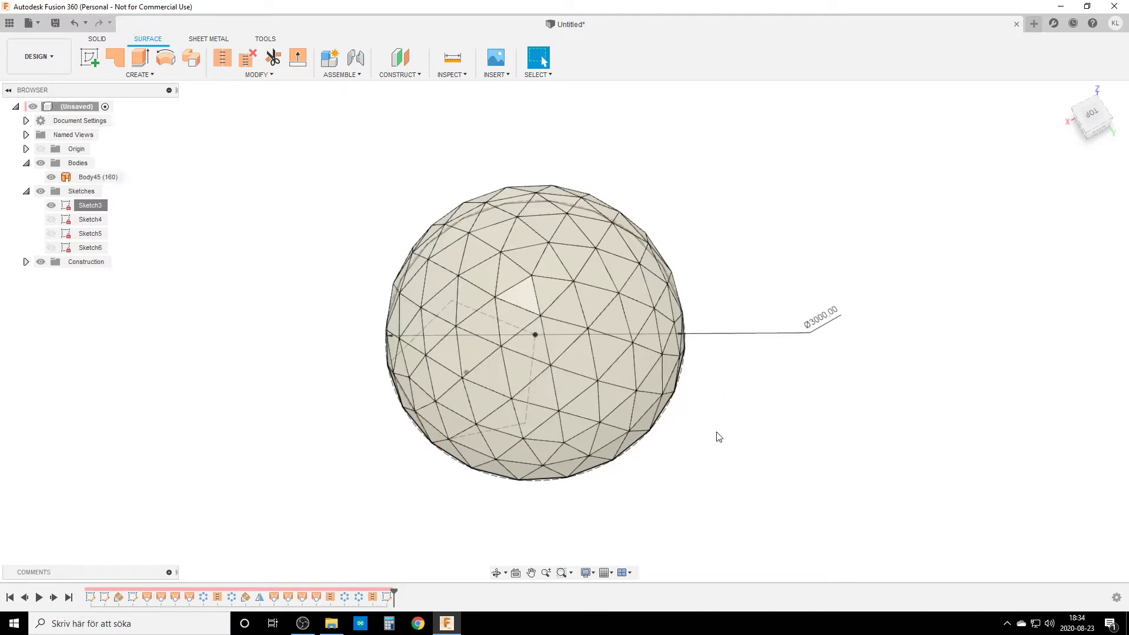